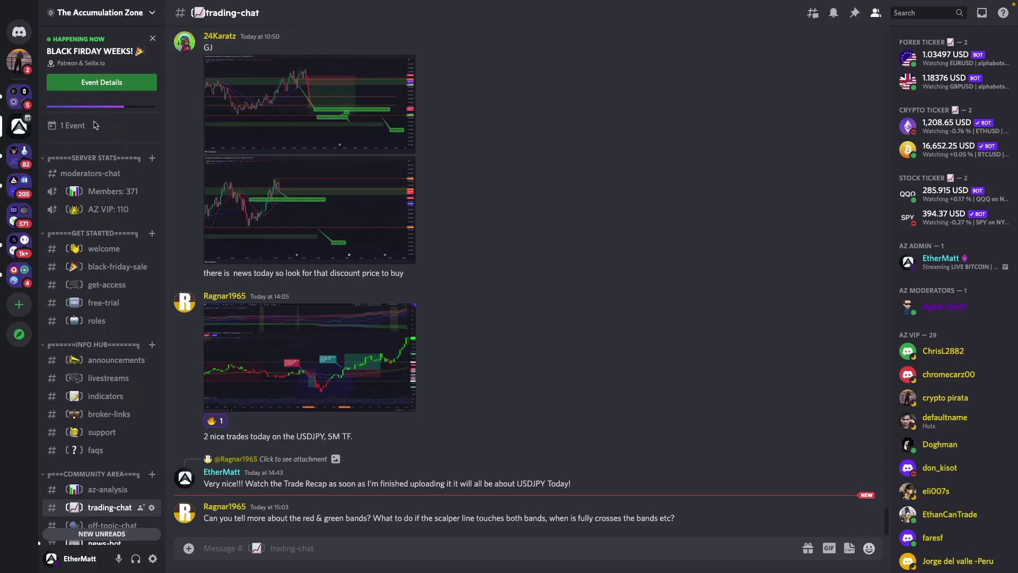
Open the server's indicators channel and follow the TradingView link for the Session Pro by AZ indicator.
left_click(103, 253)
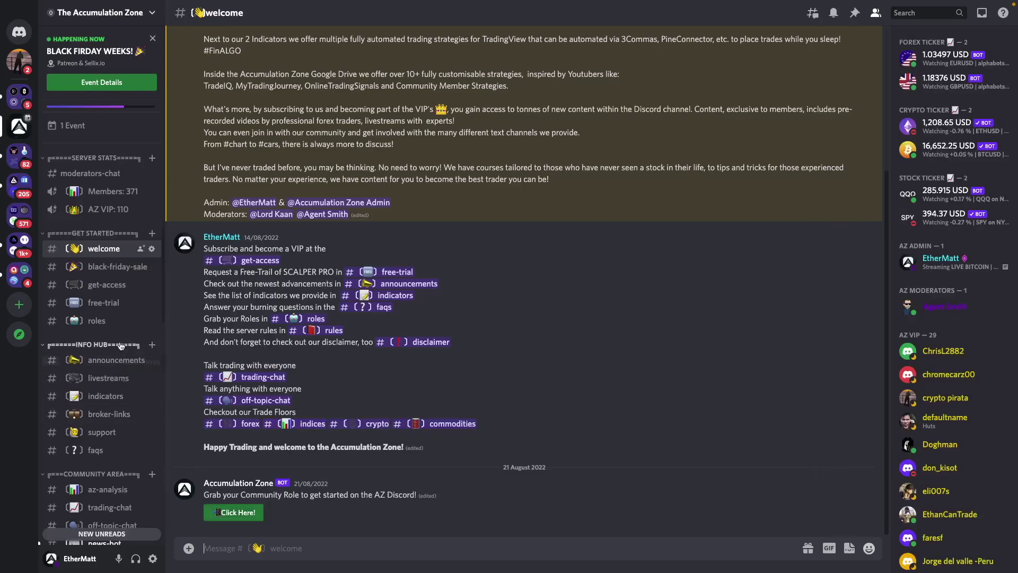
left_click(103, 403)
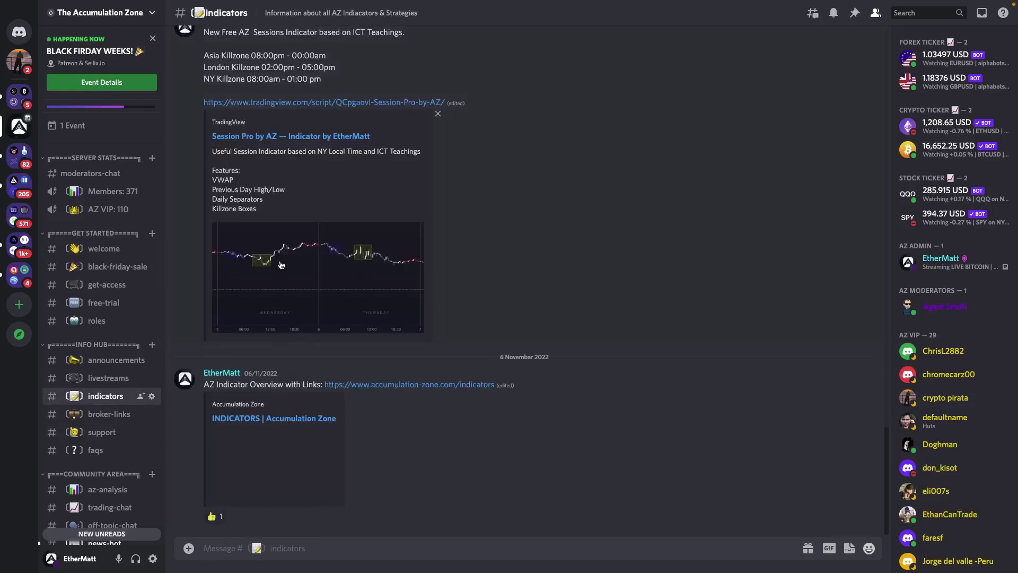
scroll(276, 220, "up", 1)
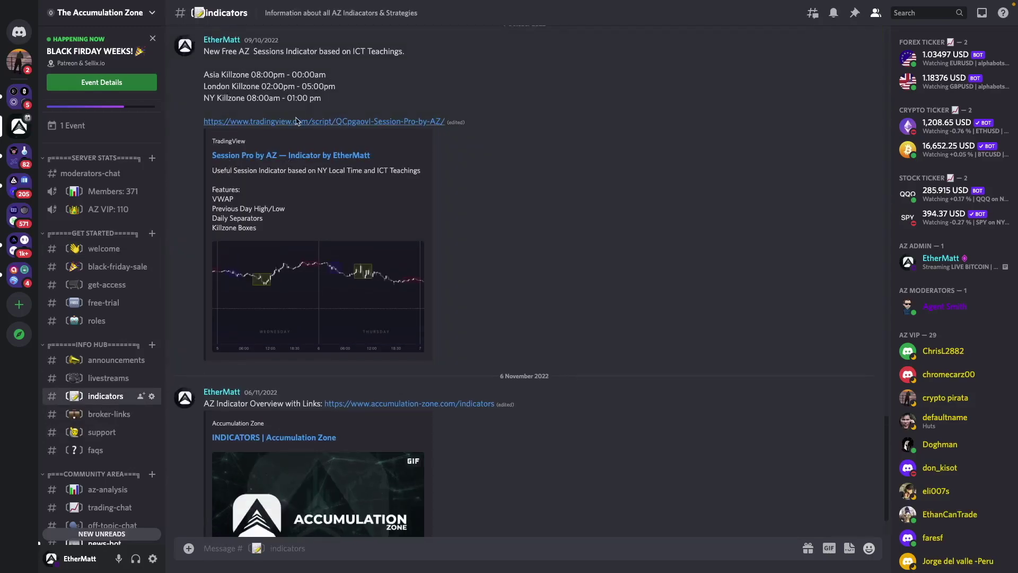
left_click(297, 122)
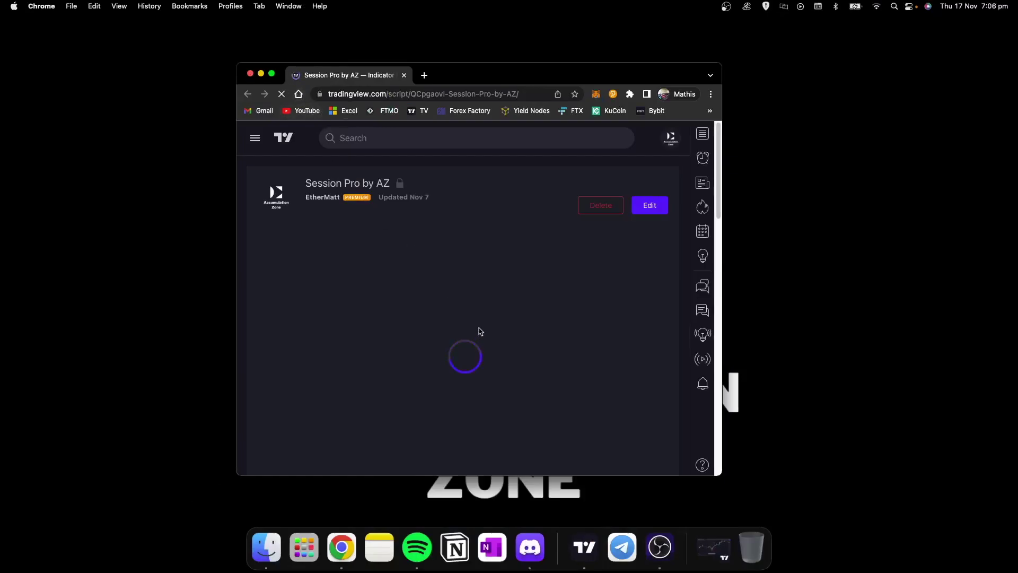
Add the Session Pro by AZ script to the favorite indicators.
scroll(480, 331, "down", 15)
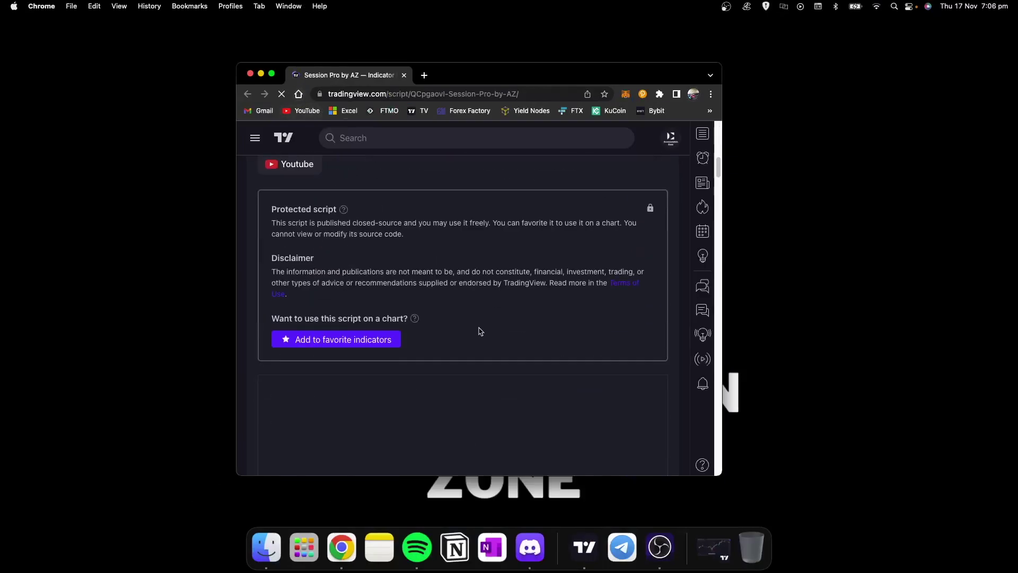
scroll(480, 331, "down", 1)
left_click(323, 210)
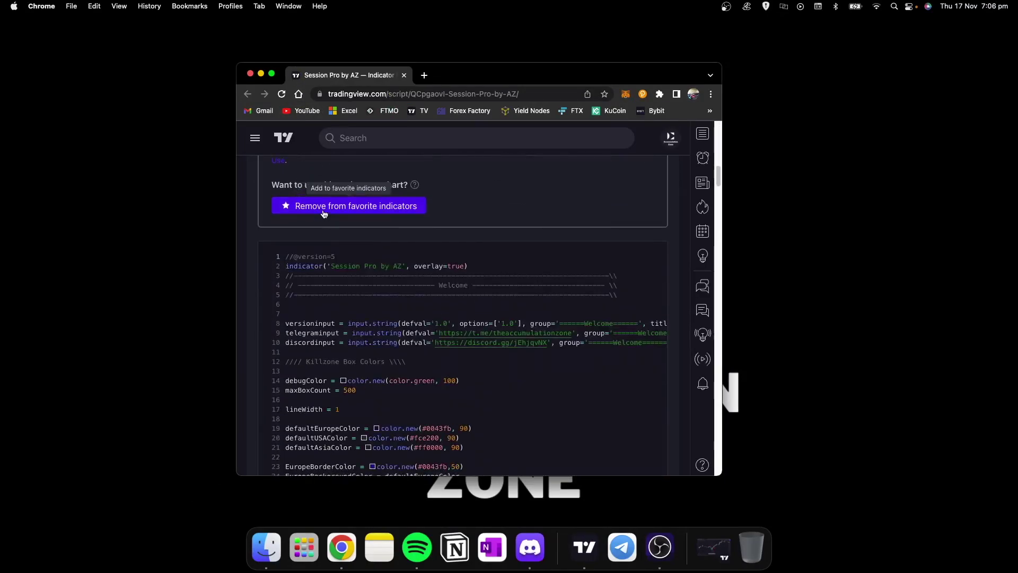
Switch to TradingView and add Session Pro by AZ from the favorite indicators to the EURUSD chart.
left_click(585, 546)
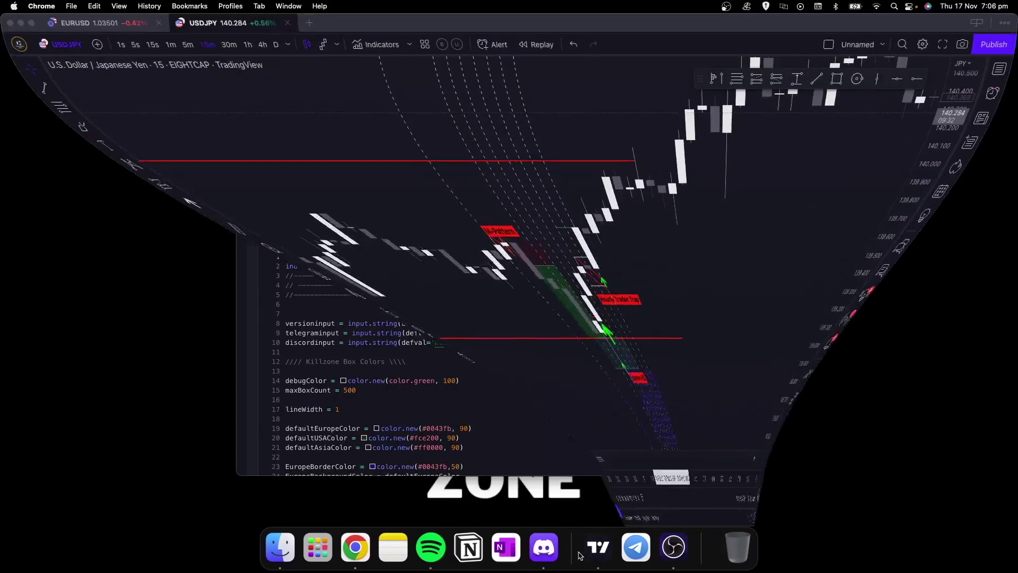
left_click(373, 44)
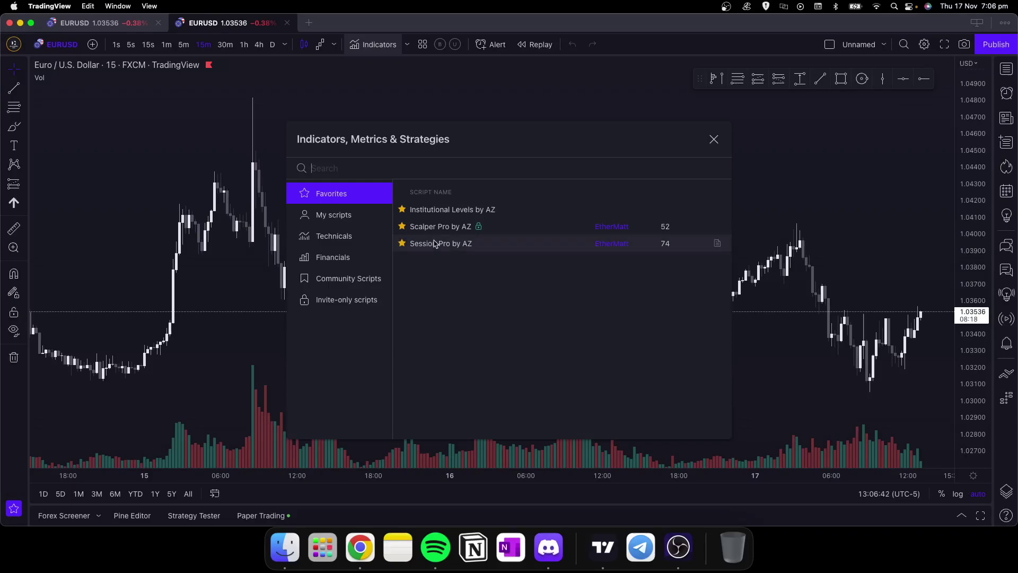
left_click(434, 246)
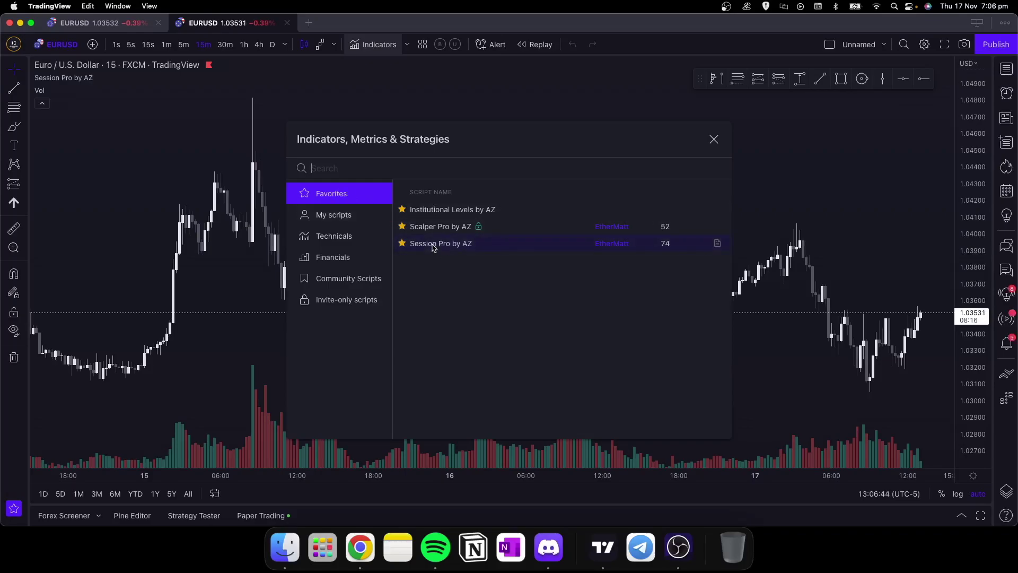
key("Escape")
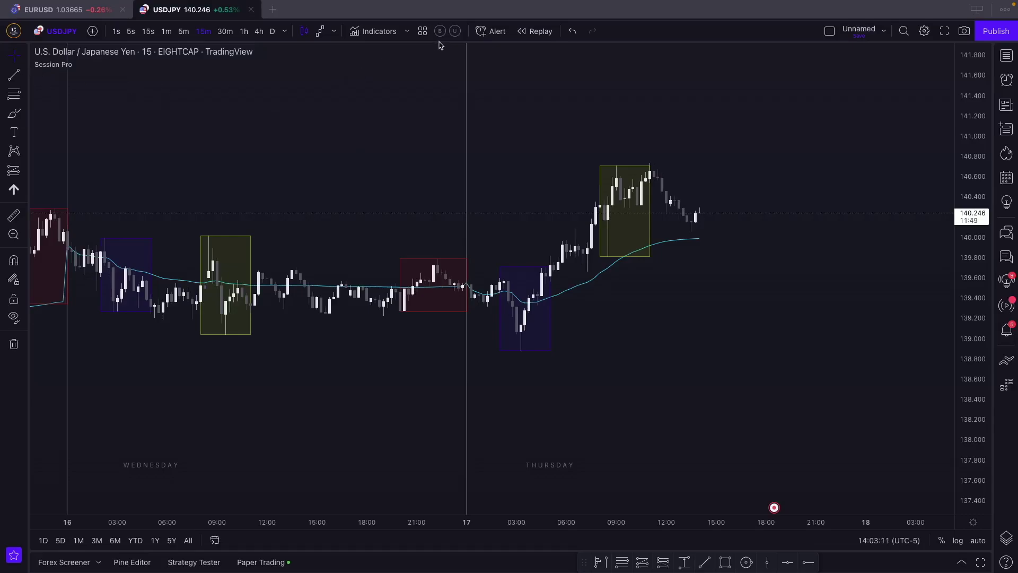
Start a bar replay of the USDJPY 15-minute chart from the start of 17 November.
left_click(536, 32)
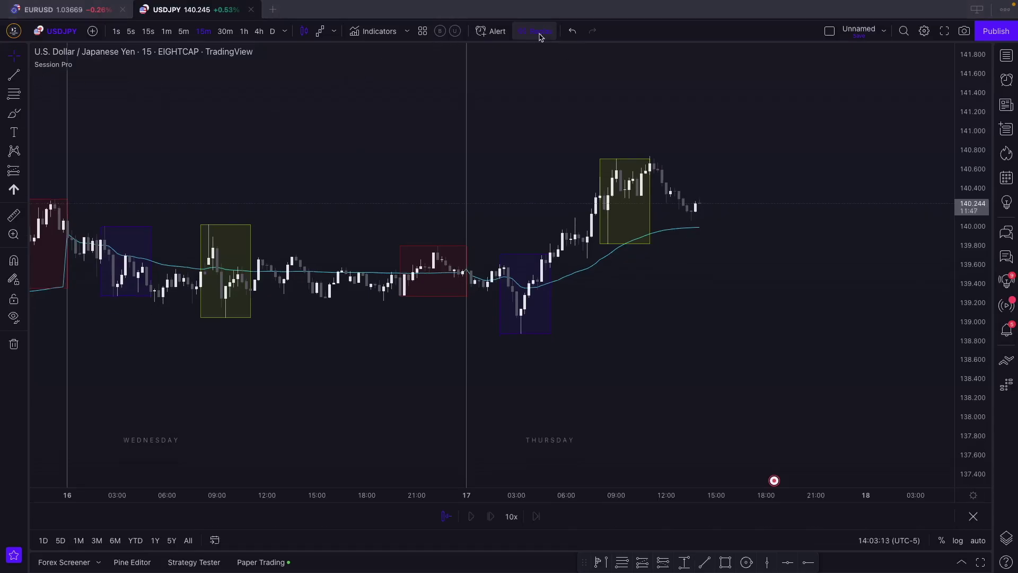
left_click(467, 198)
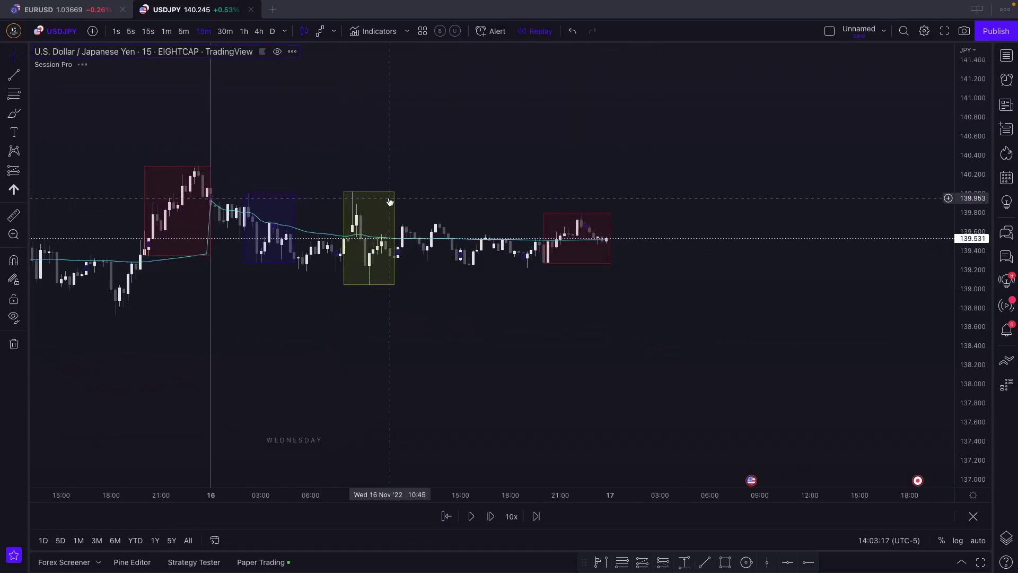
Draw horizontal trend lines from the high and low of Wednesday's yellow New York session box to about 08:15 on Thursday.
left_click(13, 76)
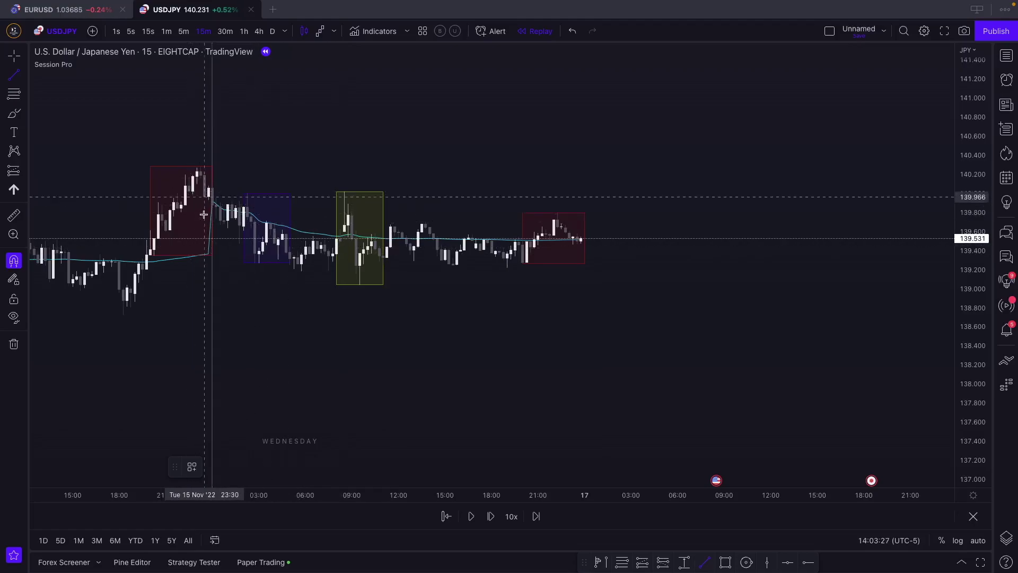
left_click(344, 192)
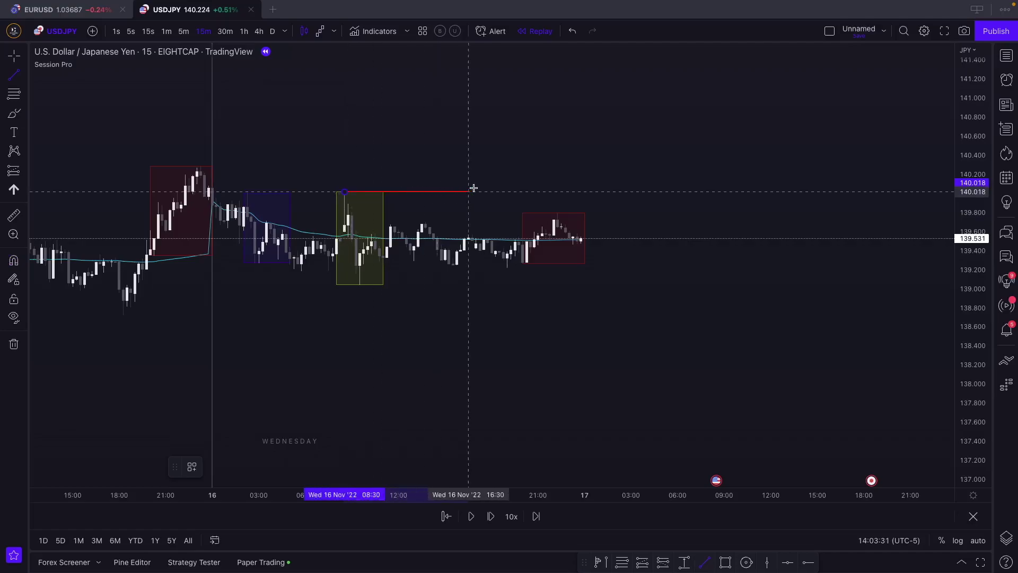
left_click(712, 191)
left_click(14, 74)
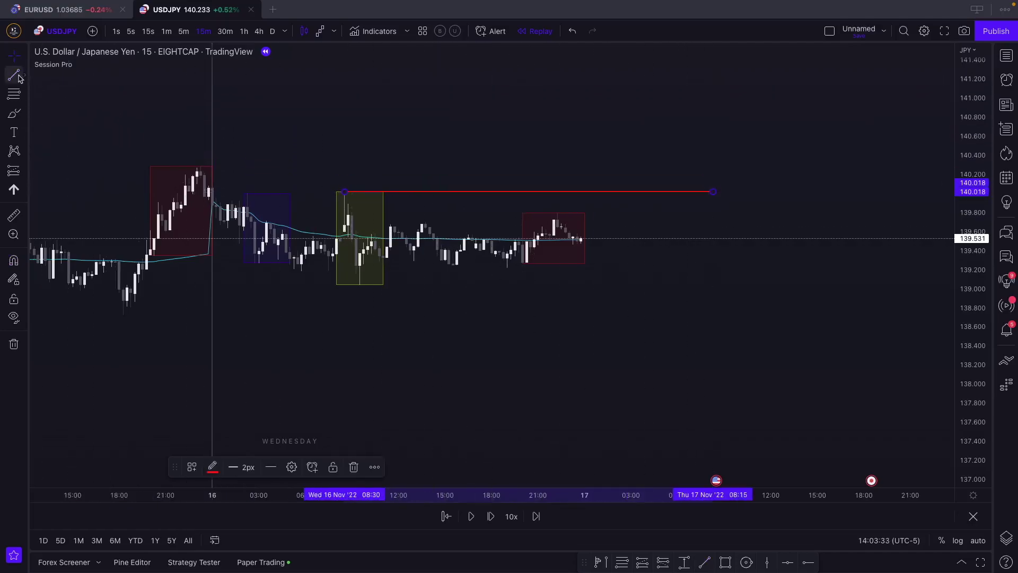
left_click(359, 285)
left_click(712, 275)
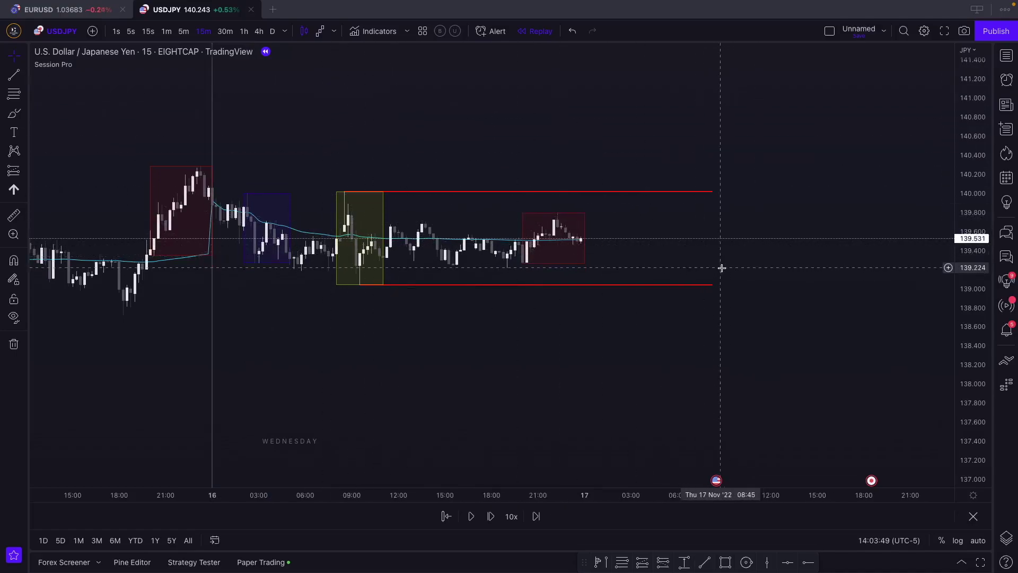
Switch the USDJPY chart to the 5-minute timeframe and examine Thursday's London session around the lower red line.
left_click_drag(970, 277, 811, 237)
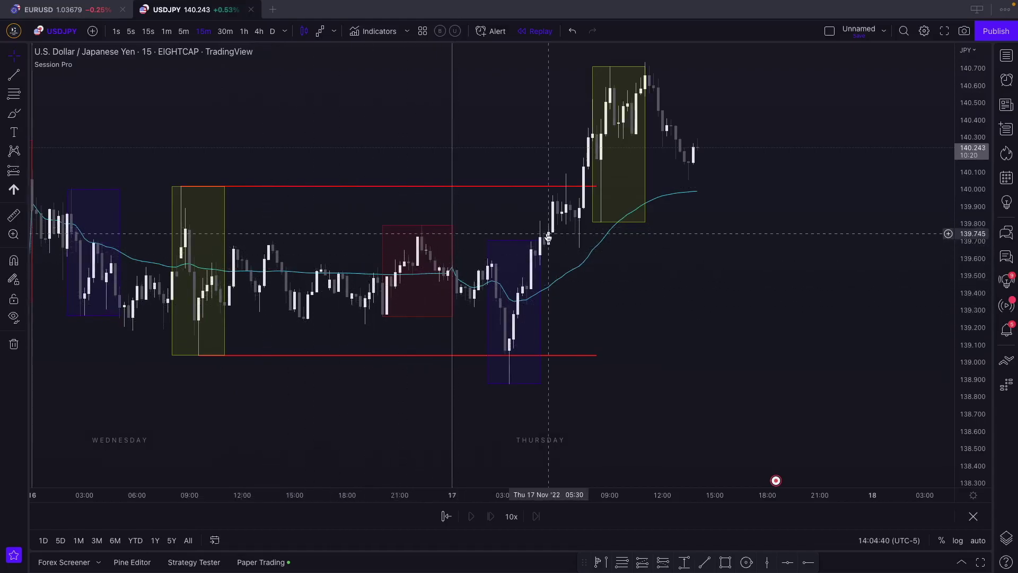
scroll(548, 237, "up", 3)
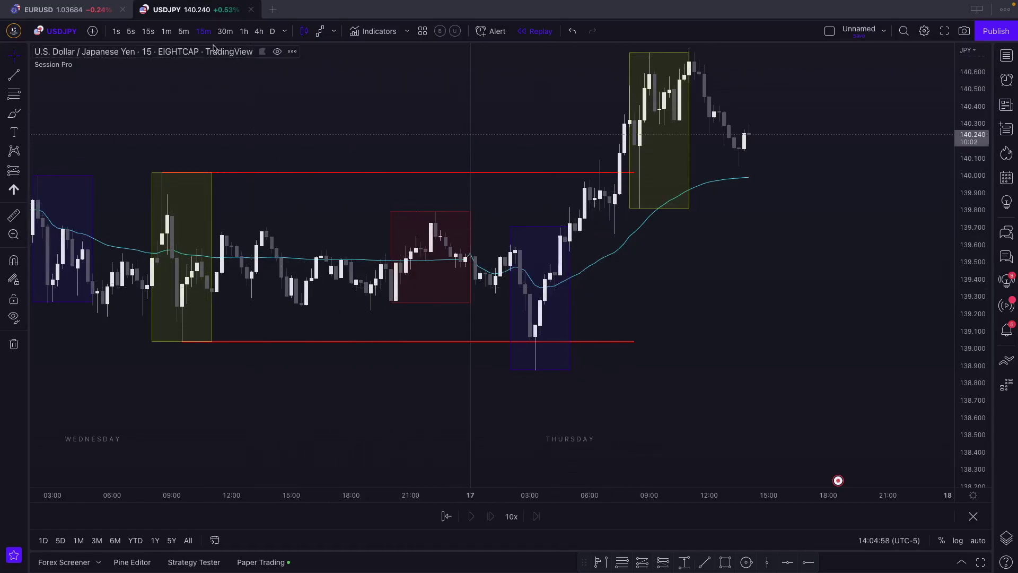
left_click(184, 32)
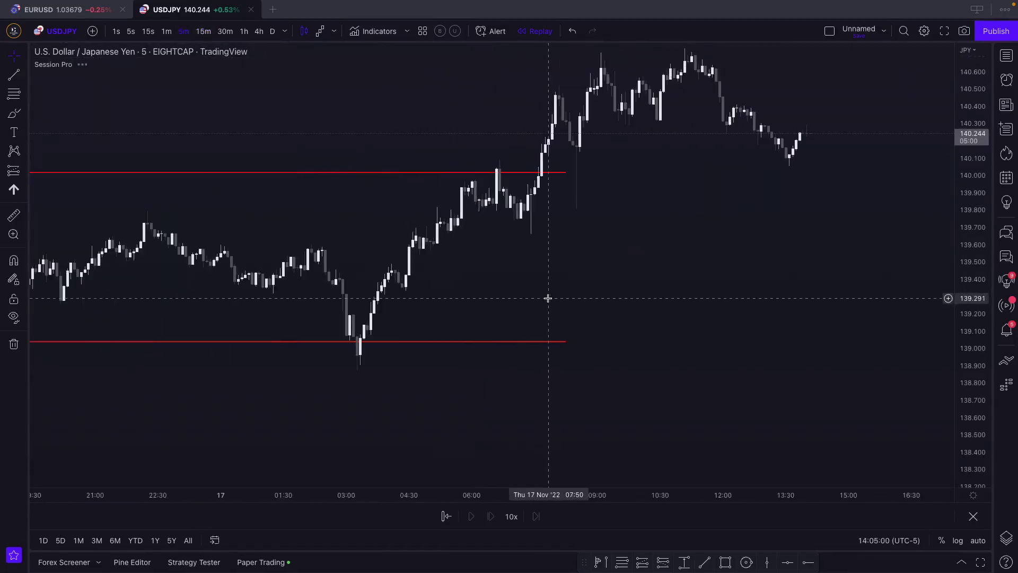
scroll(549, 301, "down", 5)
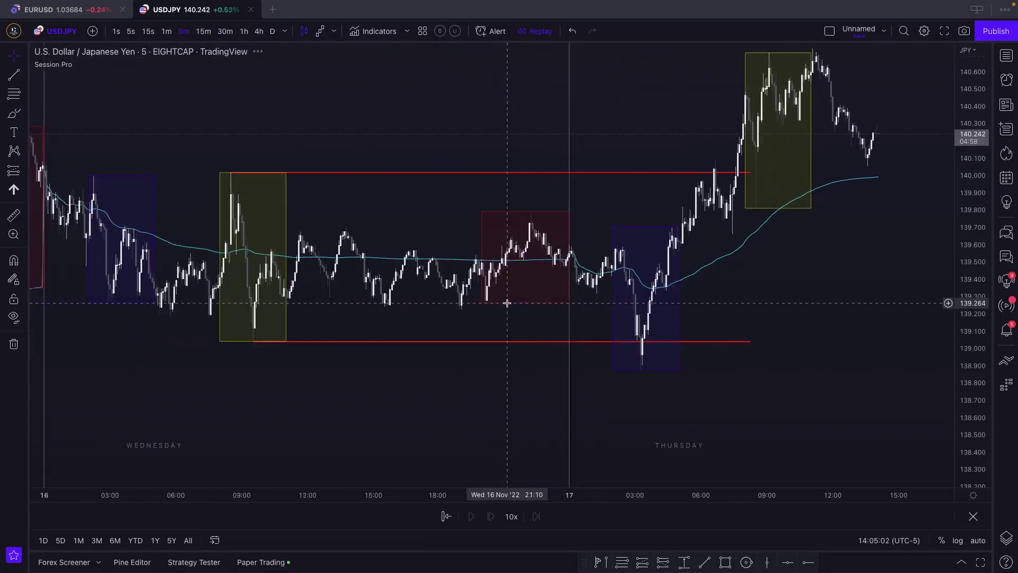
left_click_drag(534, 258, 477, 271)
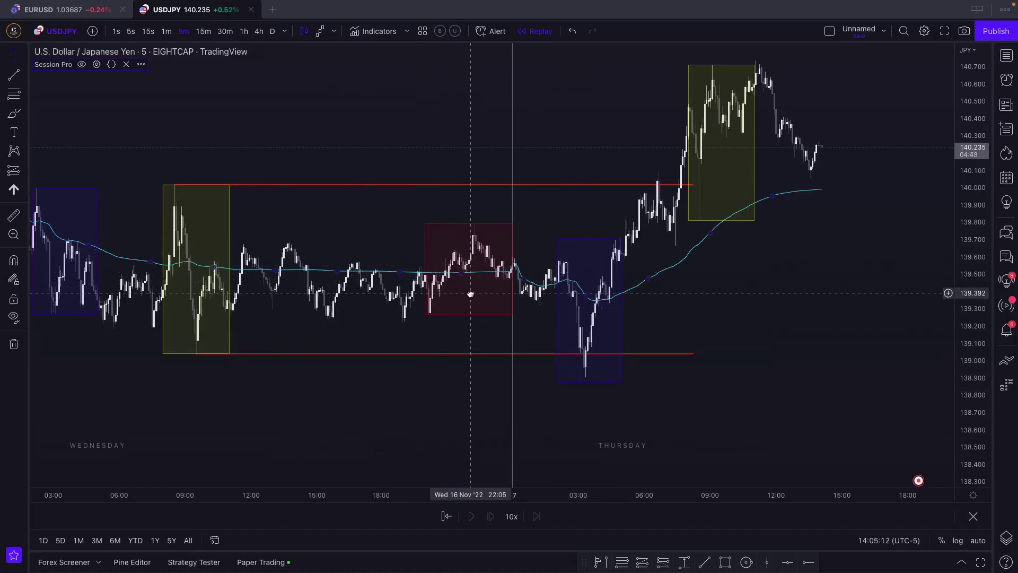
scroll(471, 293, "up", 5)
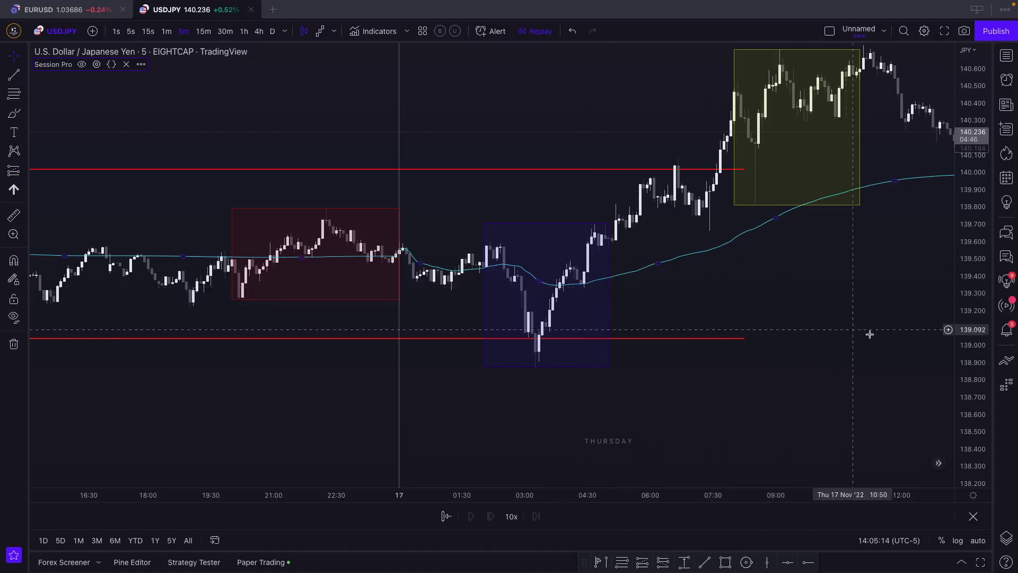
scroll(870, 334, "left", 5)
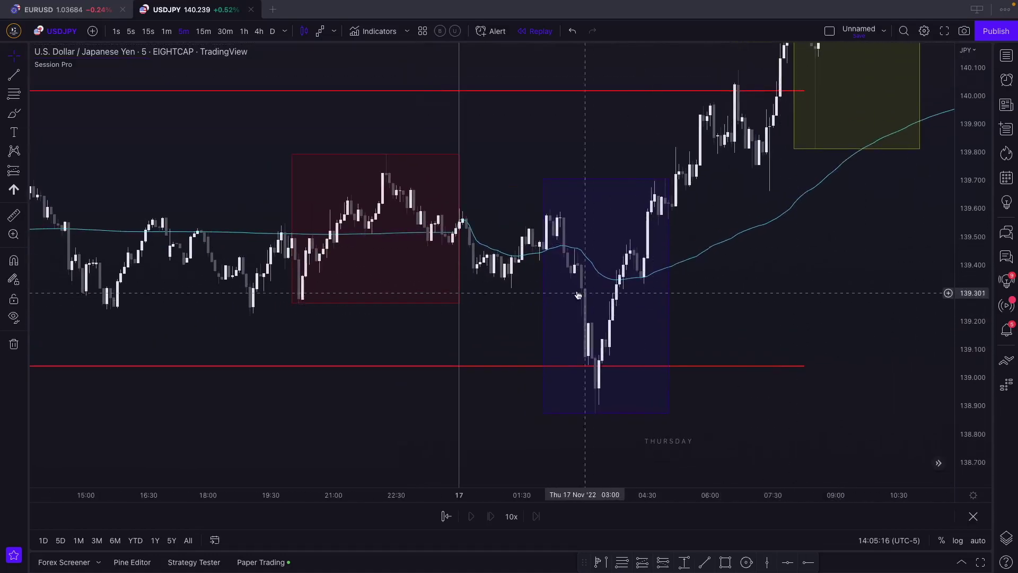
scroll(578, 294, "up", 2)
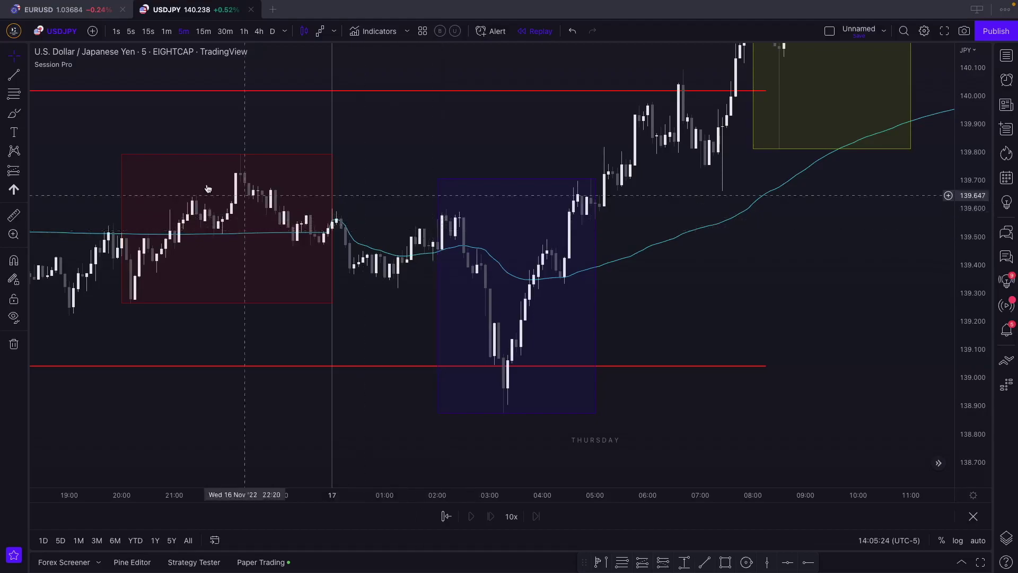
Trace the M-shaped double top at the start of Thursday's blue London session box with the Path tool.
left_click(24, 113)
left_click(59, 220)
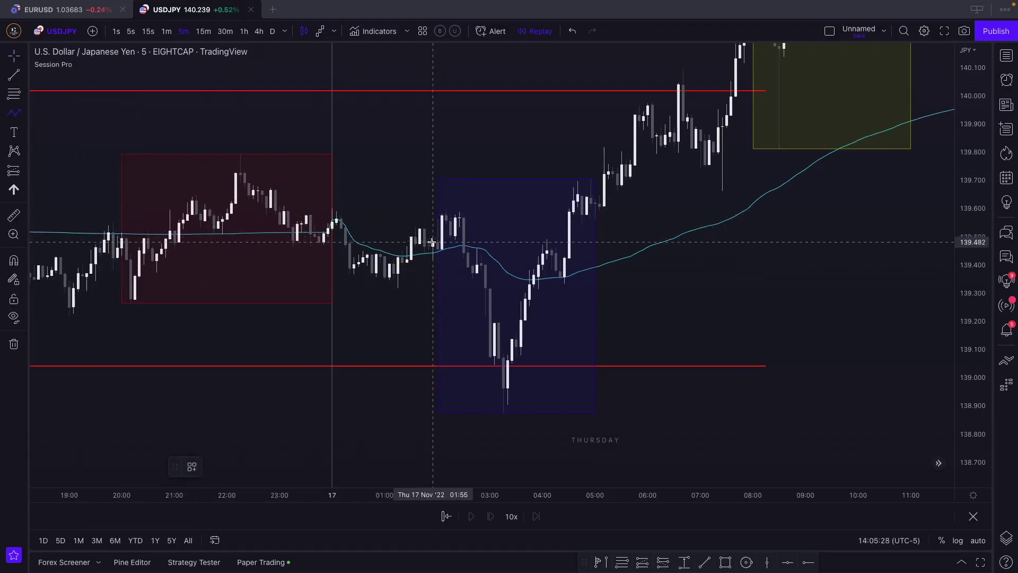
left_click(440, 248)
left_click(448, 213)
left_click(455, 236)
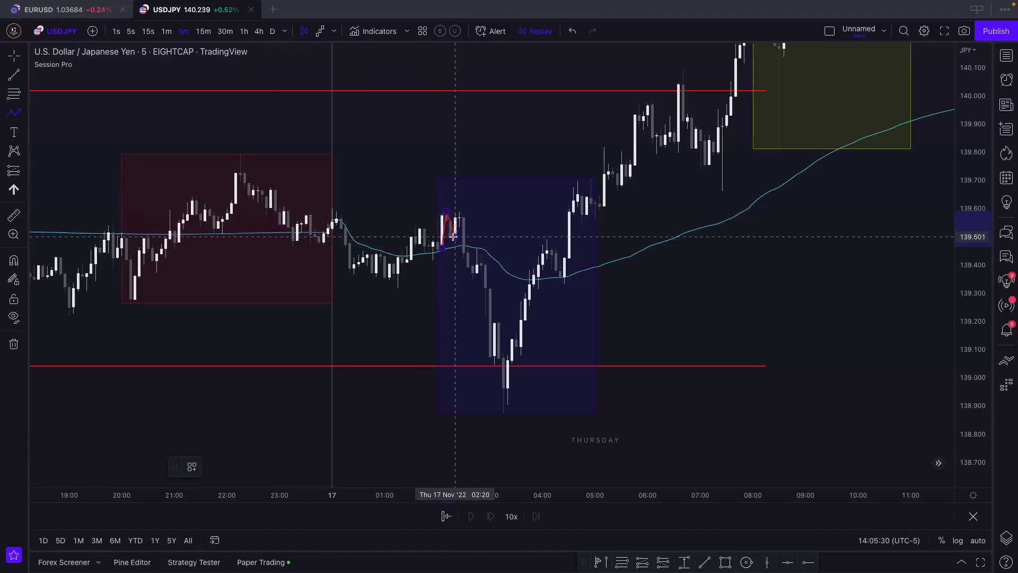
left_click(463, 214)
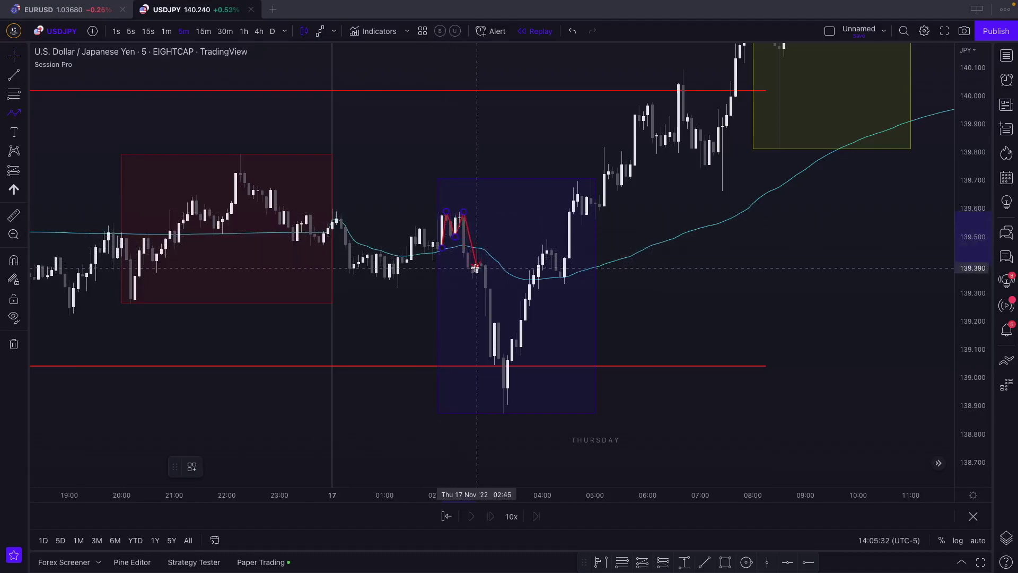
double_click(474, 270)
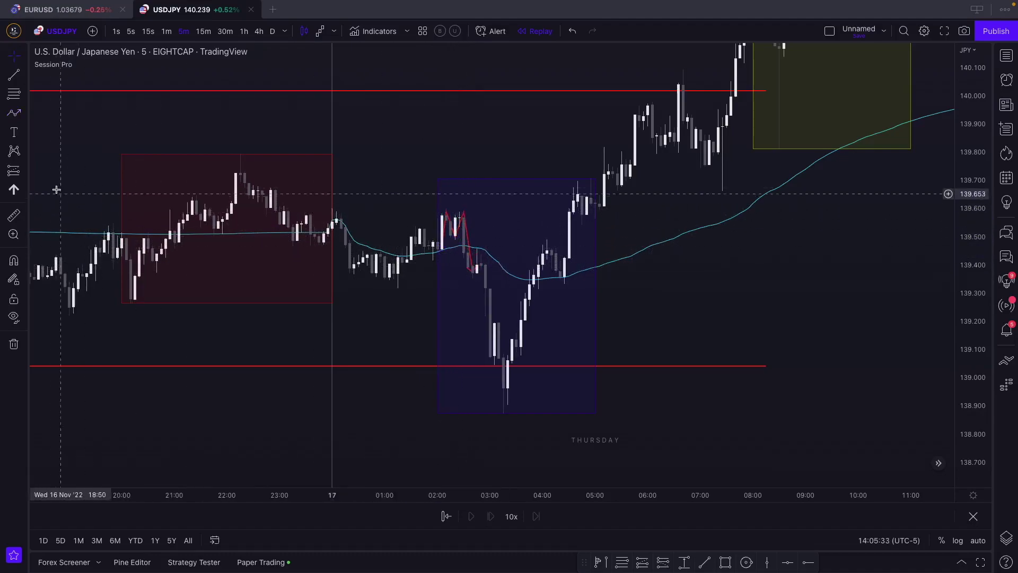
Place a short position at about 139.45 below the M pattern, with its stop 0.124 higher at the second peak.
left_click(23, 174)
left_click(69, 194)
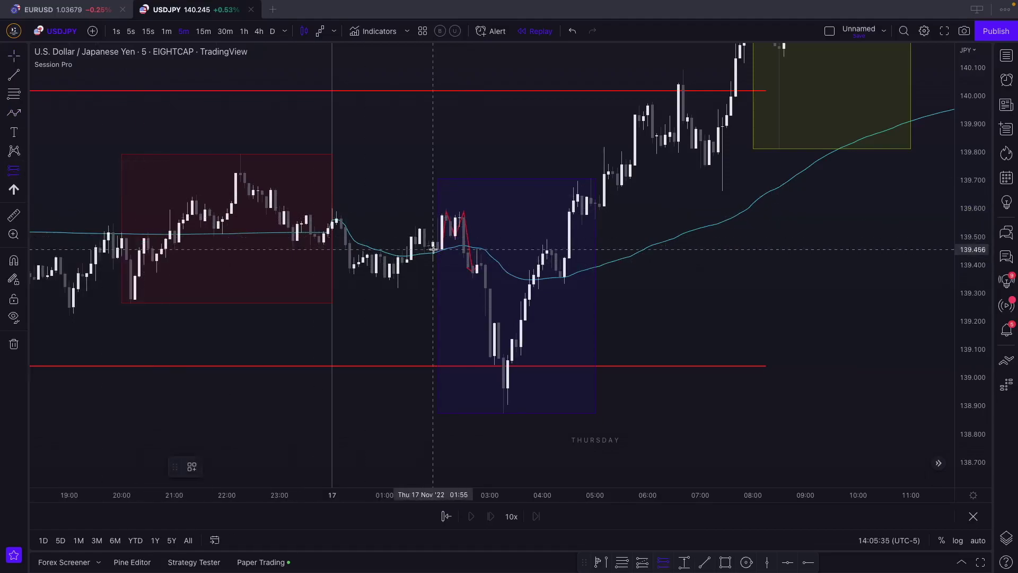
left_click(464, 251)
left_click_drag(465, 143, 480, 217)
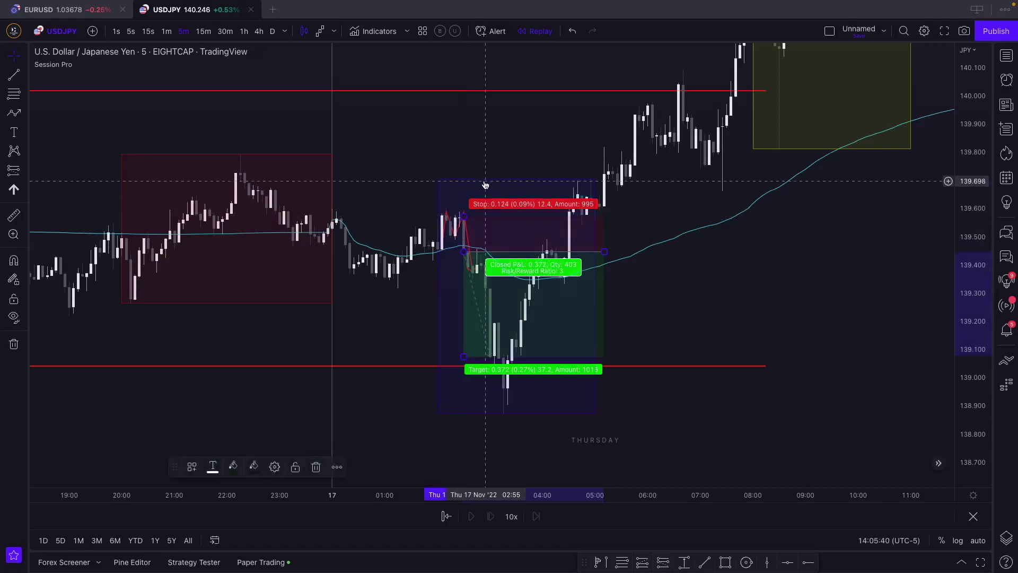
Extend the short position's target to the lower red line for a 3.25 risk/reward ratio, and shorten the position to about 03:40.
left_click_drag(511, 131, 492, 115)
left_click_drag(447, 341, 447, 349)
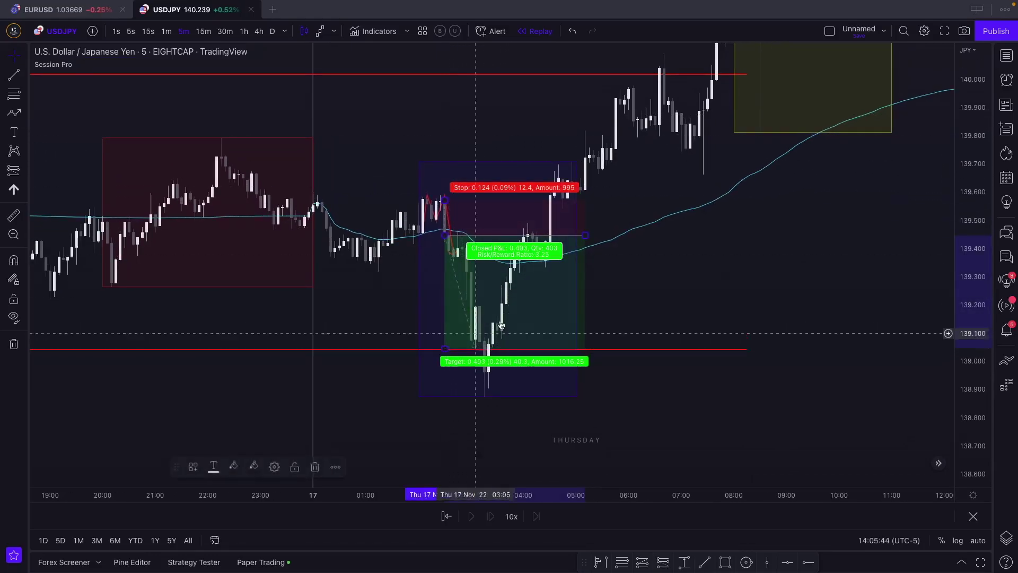
left_click_drag(585, 234, 511, 271)
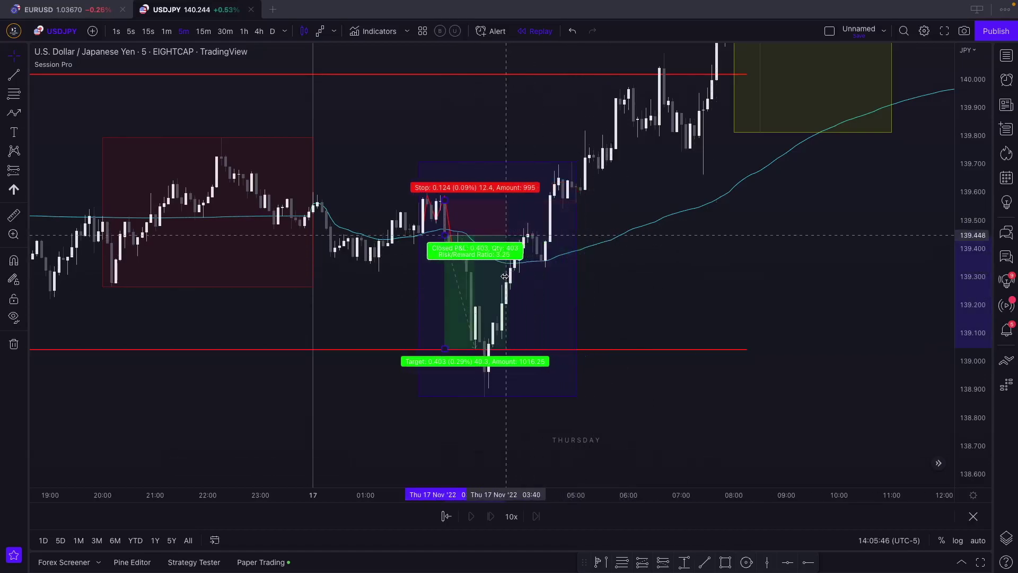
left_click_drag(693, 291, 736, 280)
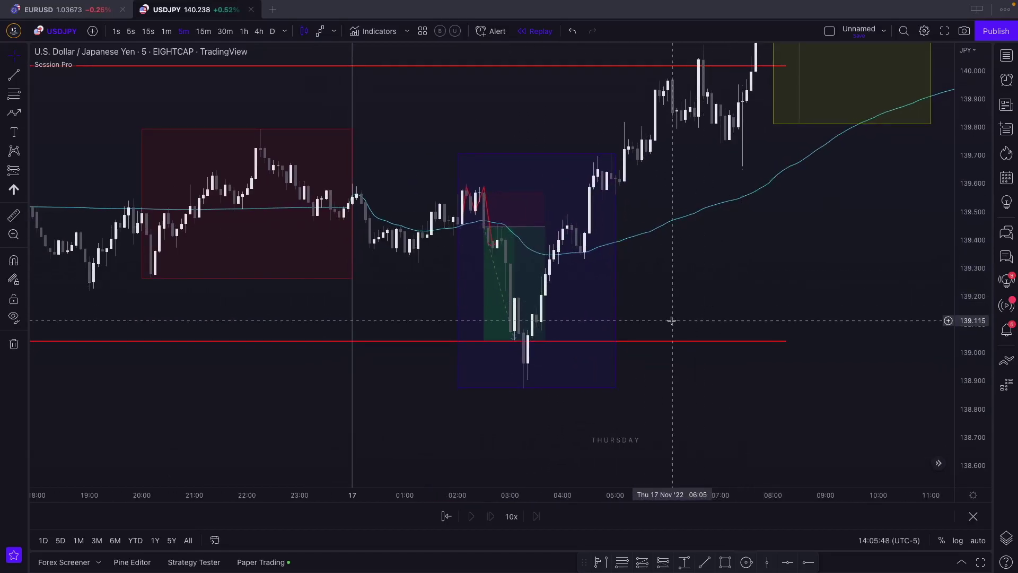
scroll(549, 345, "down", 1)
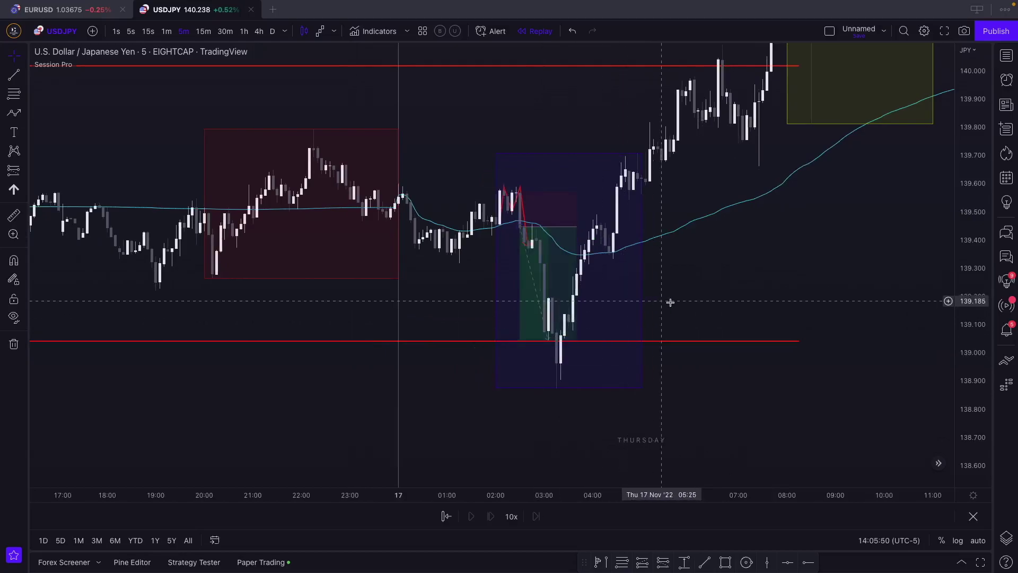
scroll(671, 302, "left", 2)
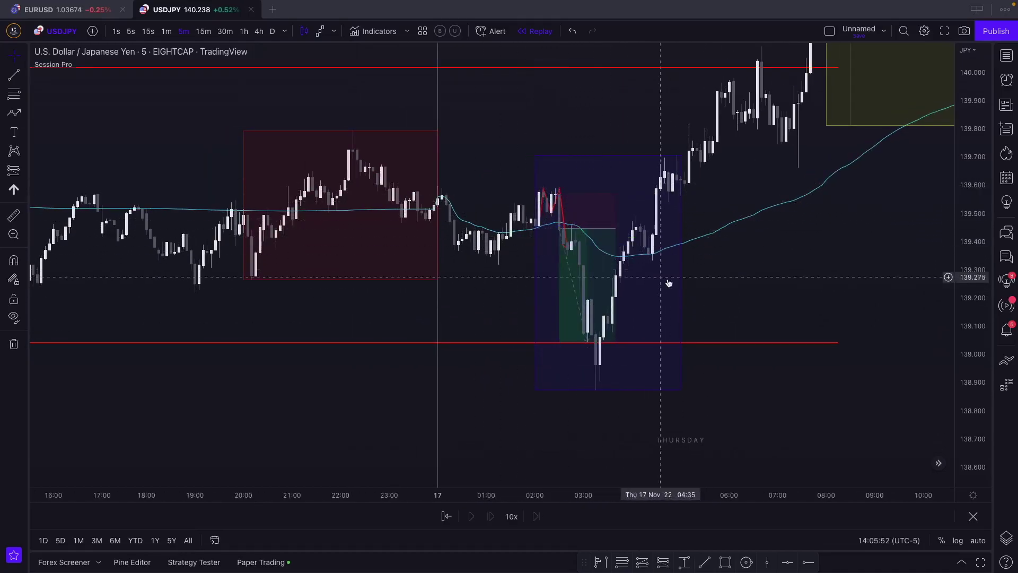
Move the short position's entry to about 139.44 beneath the M pattern, with the stop 0.127 and the target 0.400 away.
scroll(665, 286, "up", 1)
scroll(638, 246, "left", 1)
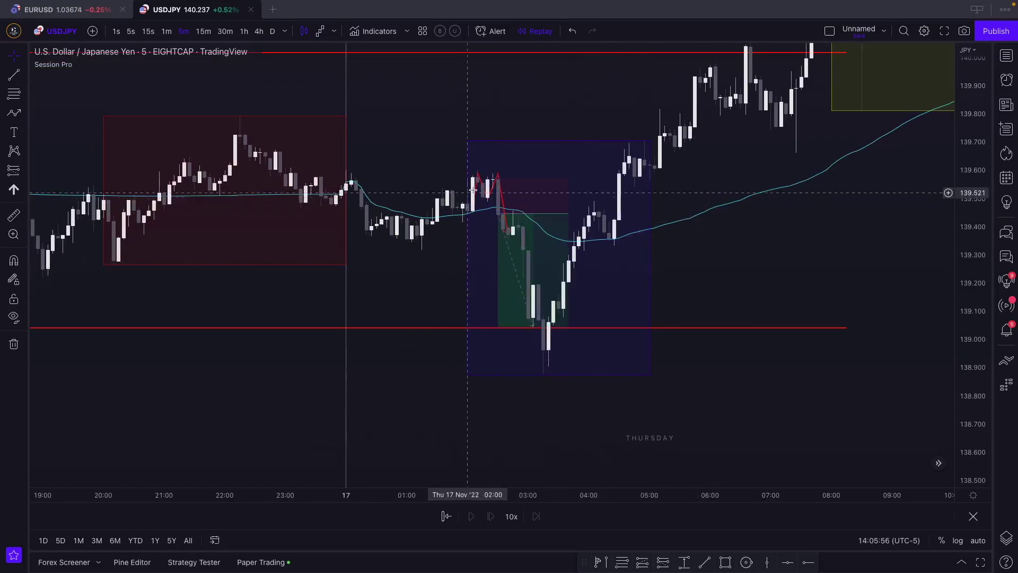
mouse_move(498, 306)
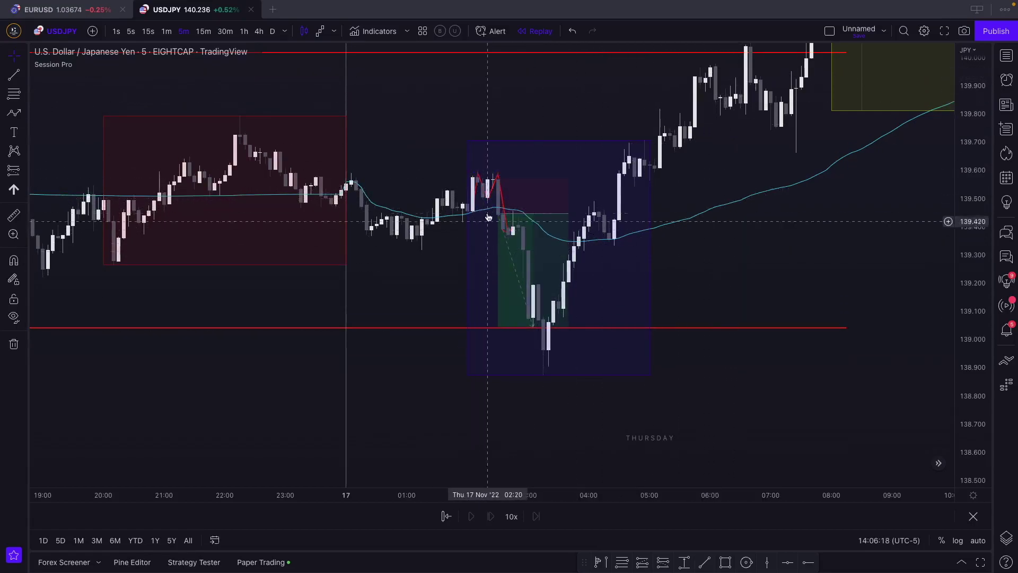
left_click_drag(709, 268, 725, 302)
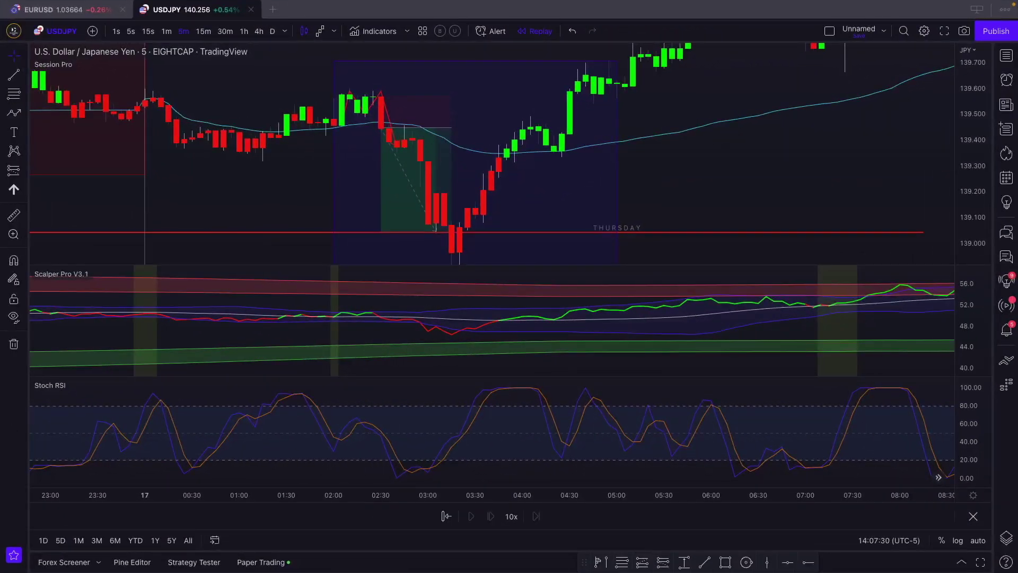
left_click(391, 137)
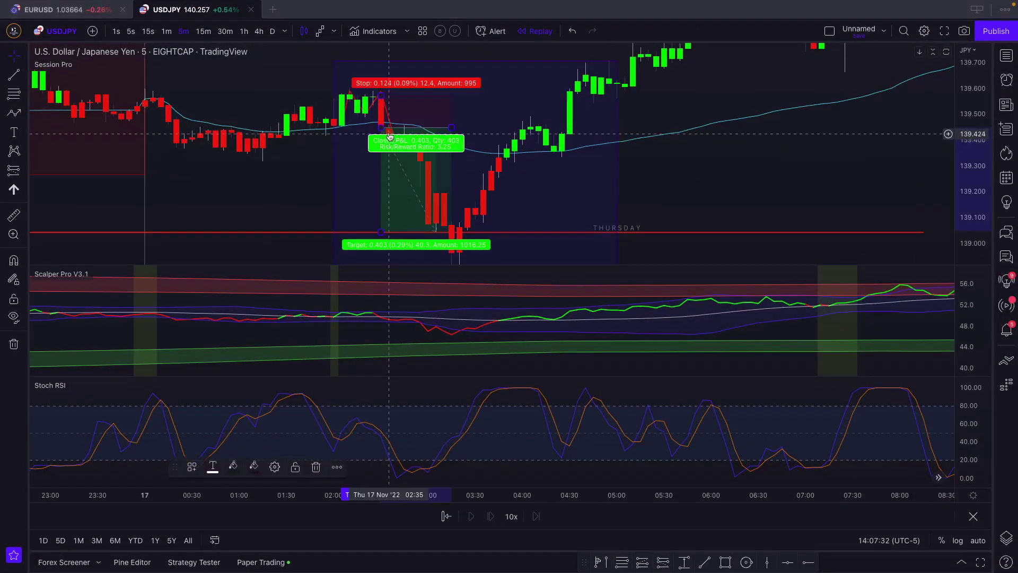
left_click_drag(383, 130, 383, 130)
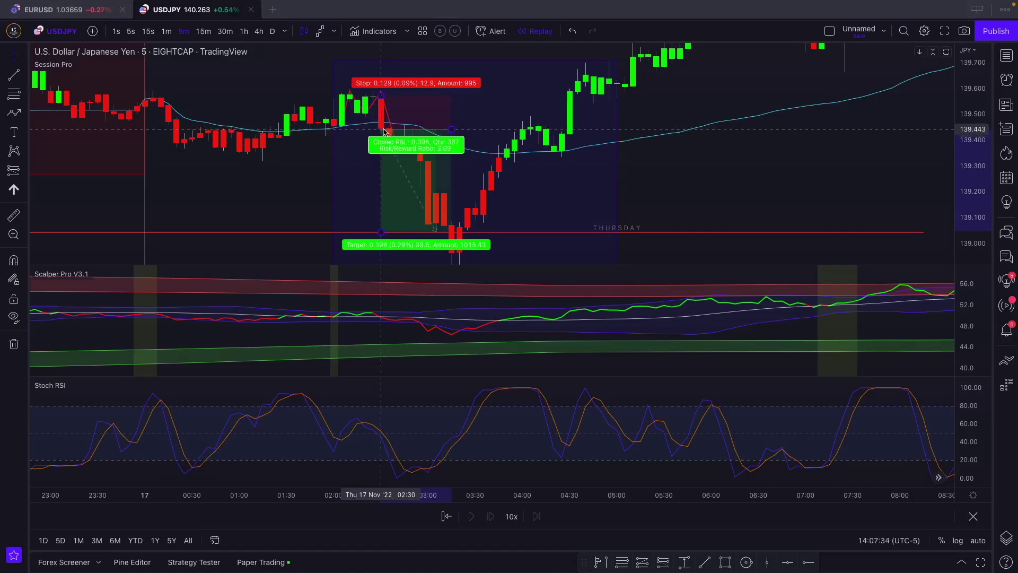
left_click(336, 154)
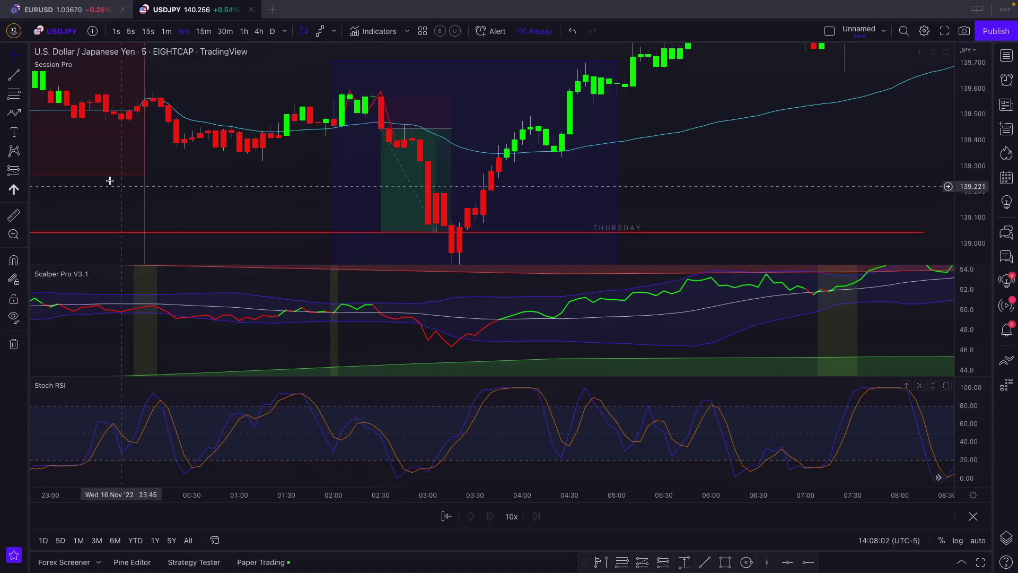
Draw divergence trend lines above the rising price highs before 02:40 and across the falling Stoch RSI peaks from 01:40 to 02:30.
left_click(14, 75)
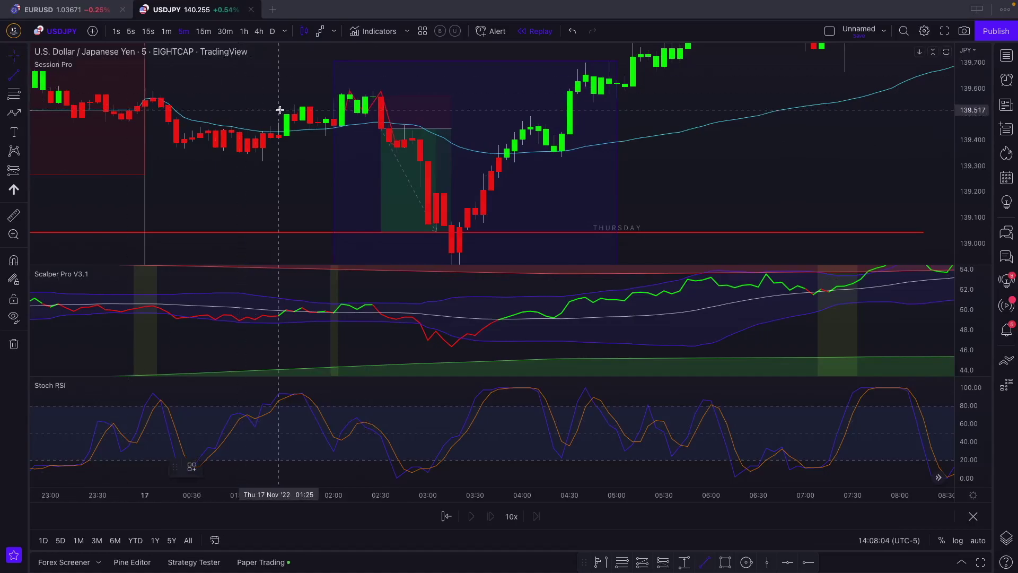
left_click(296, 107)
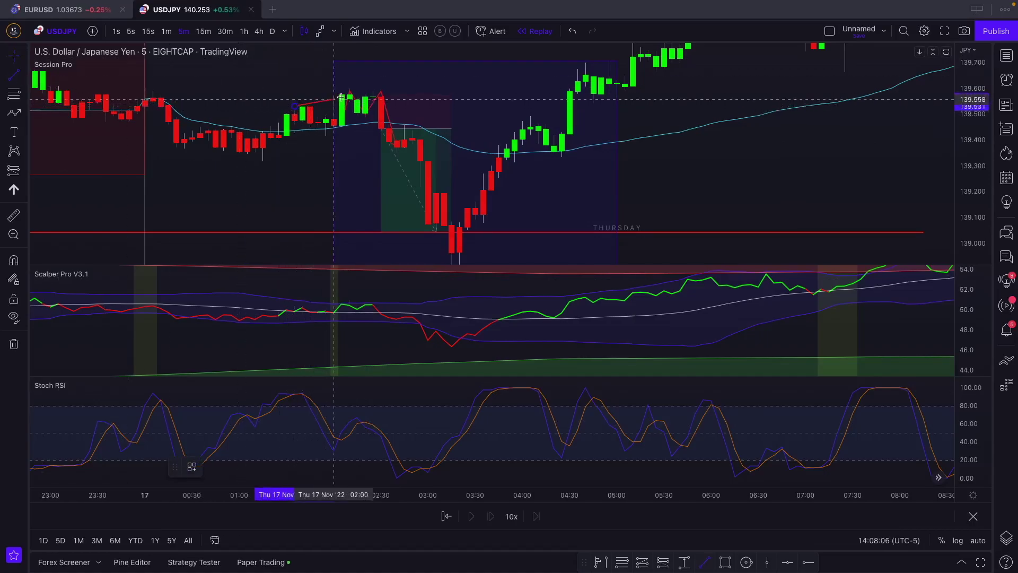
left_click(389, 82)
left_click(14, 75)
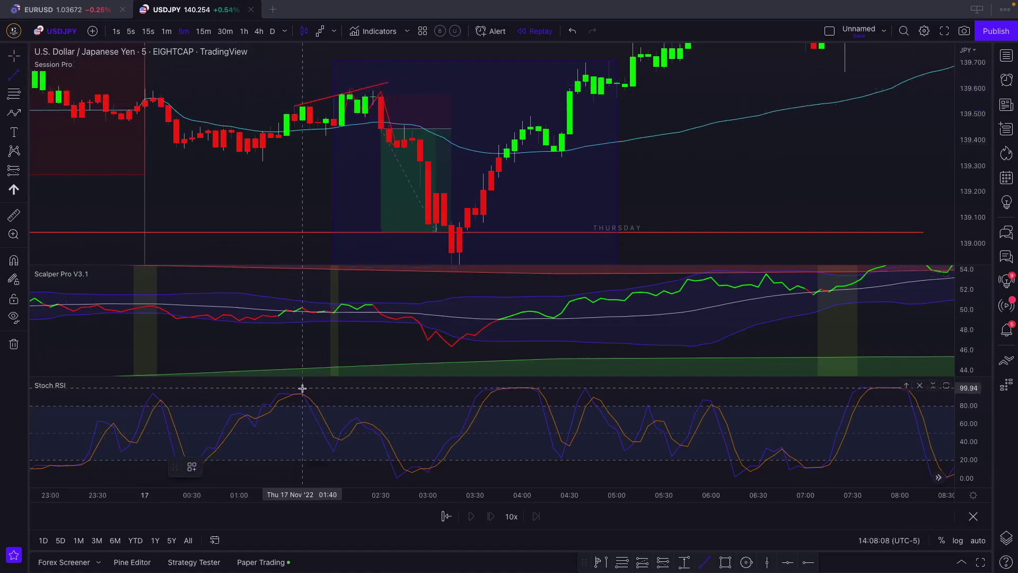
left_click(301, 392)
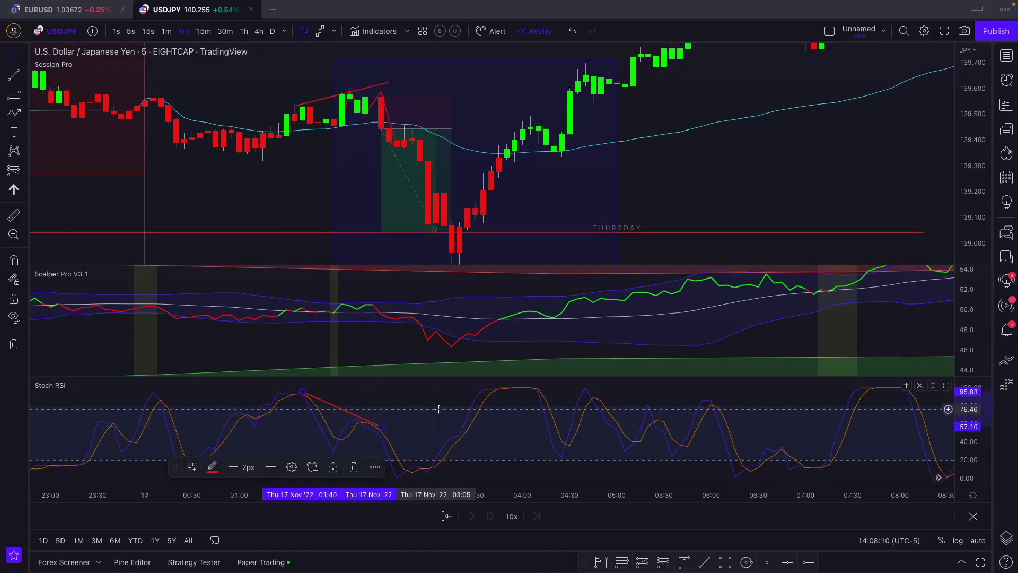
left_click(381, 427)
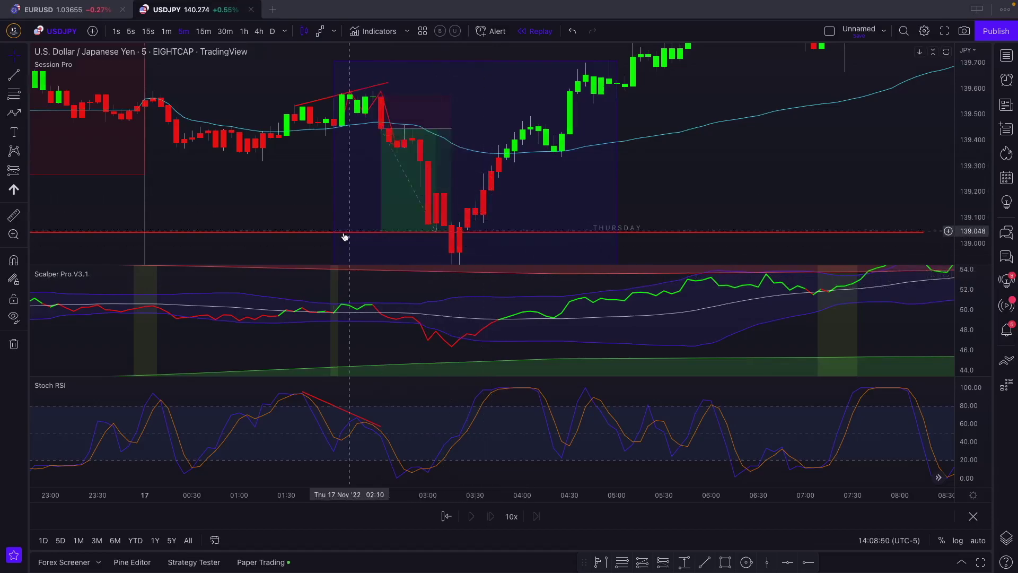
Examine Wednesday's yellow session high and low lines against the price action in Thursday's blue London session.
scroll(320, 209, "down", 5)
scroll(254, 228, "down", 1)
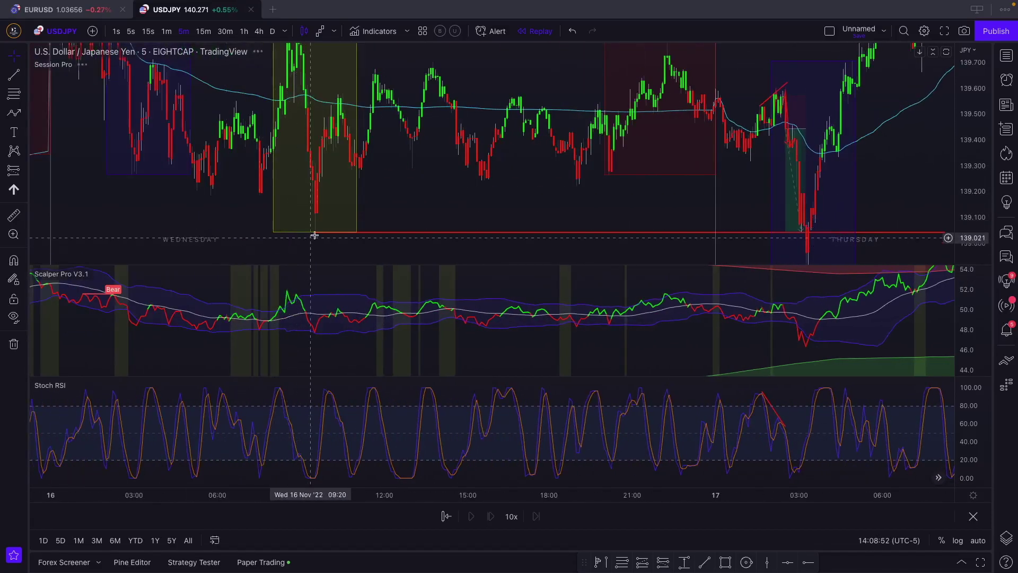
scroll(331, 86, "up", 3)
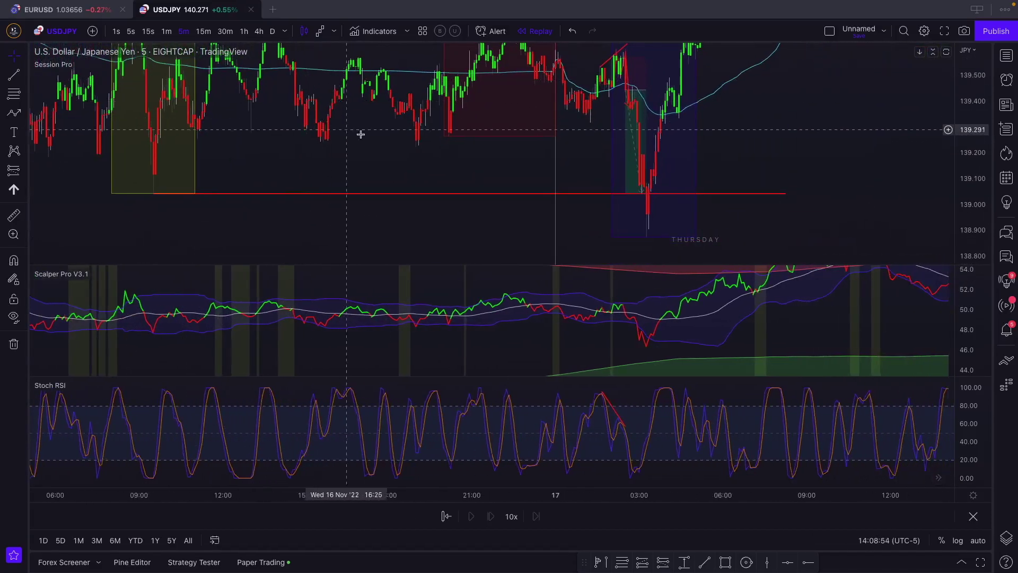
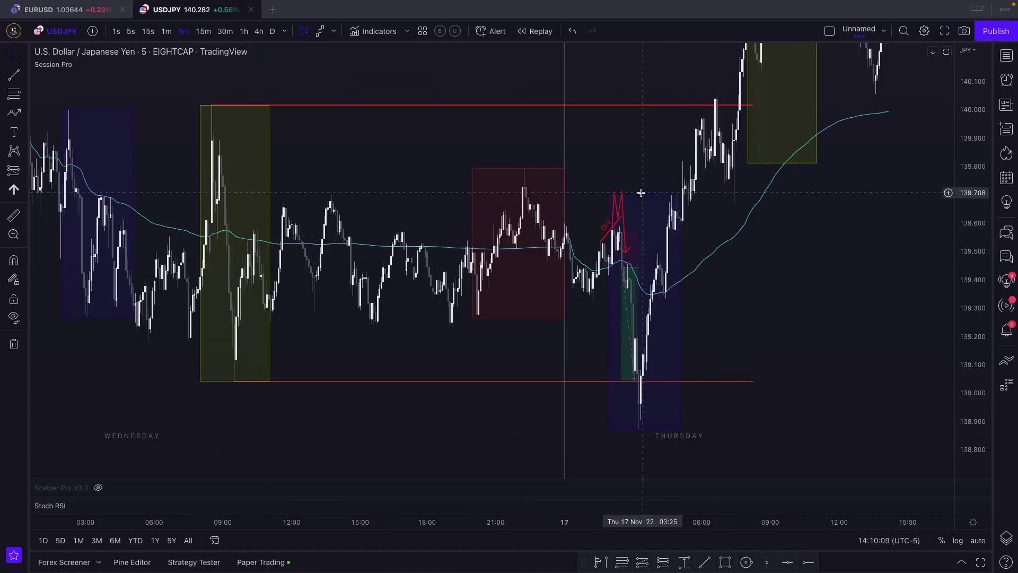
scroll(658, 292, "left", 3)
scroll(790, 284, "up", 1)
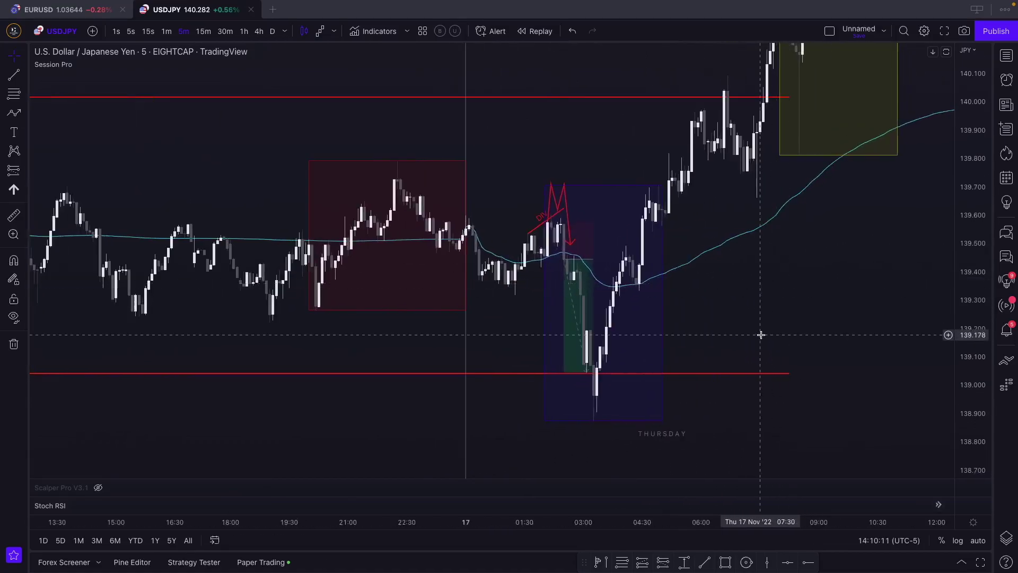
left_click_drag(710, 321, 658, 348)
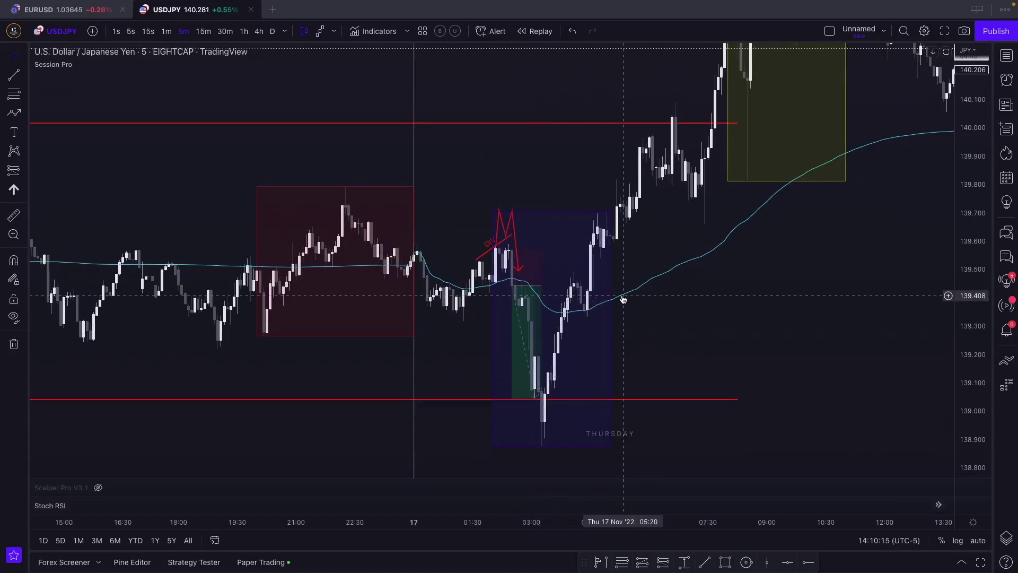
left_click_drag(726, 316, 708, 269)
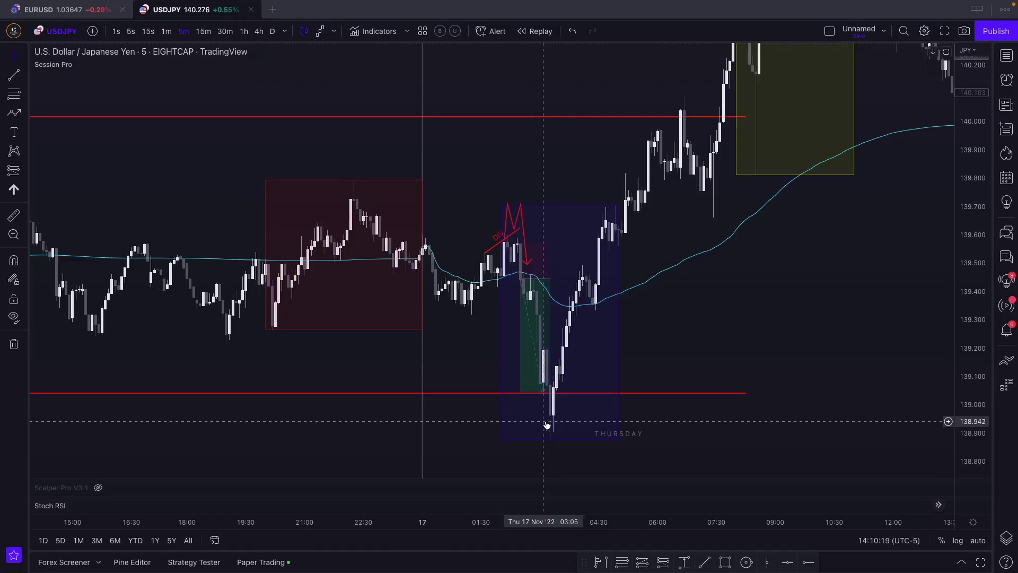
Switch the chart to the 1-minute timeframe and shorten the short position to end at about 03:06 on Thursday.
left_click(166, 35)
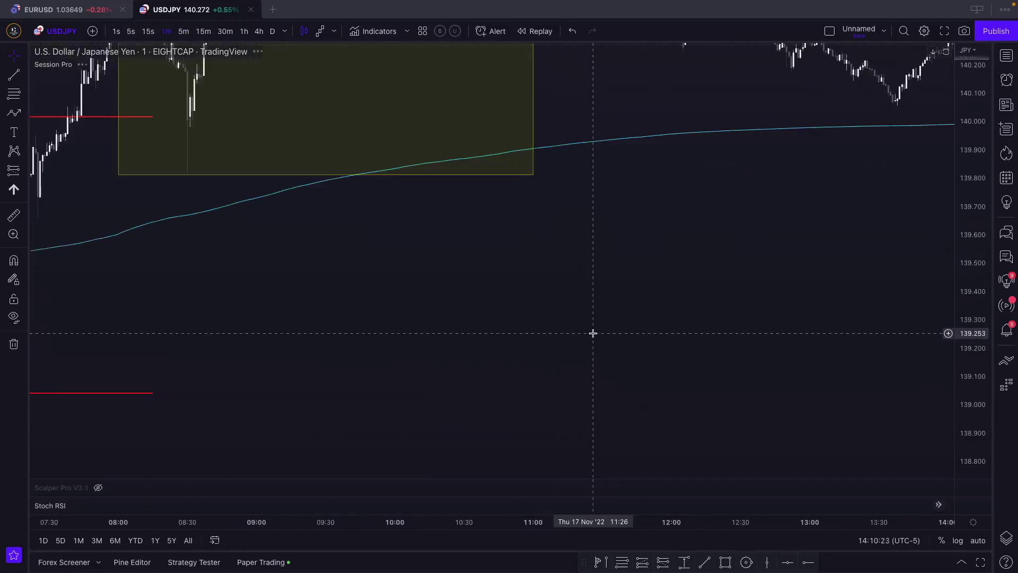
scroll(593, 333, "left", 15)
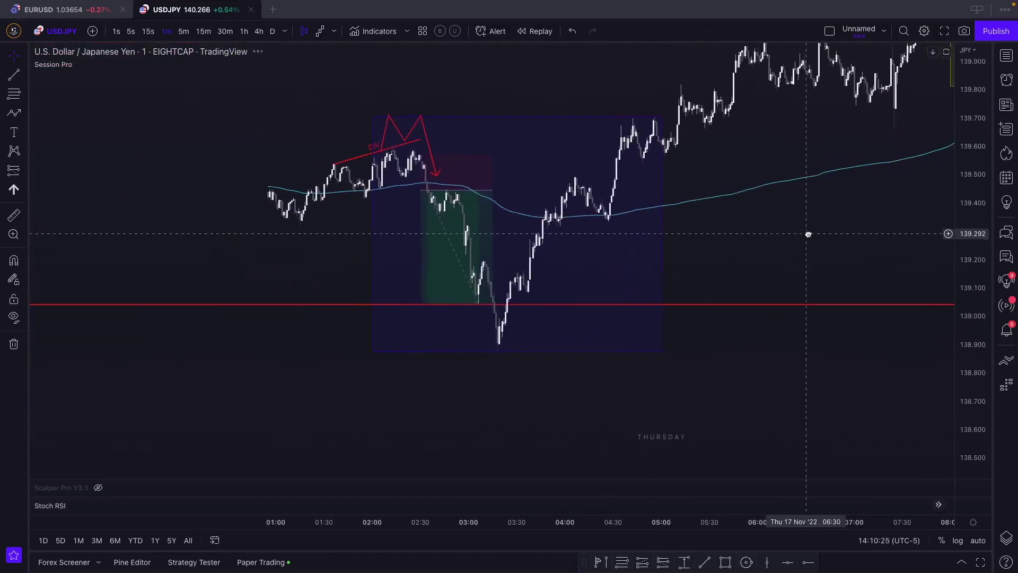
scroll(514, 396, "up", 4)
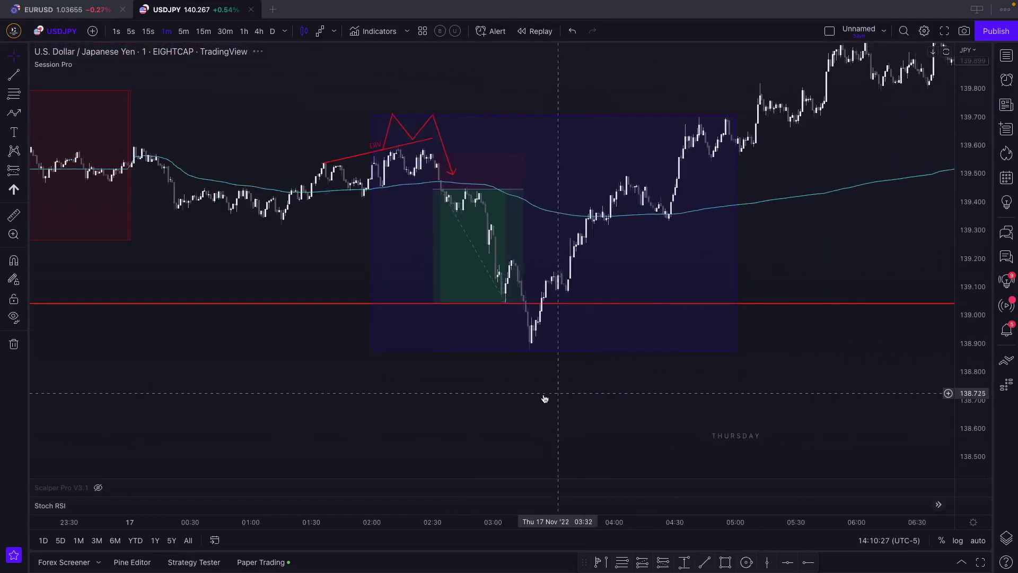
scroll(537, 394, "up", 2)
scroll(553, 414, "left", 5)
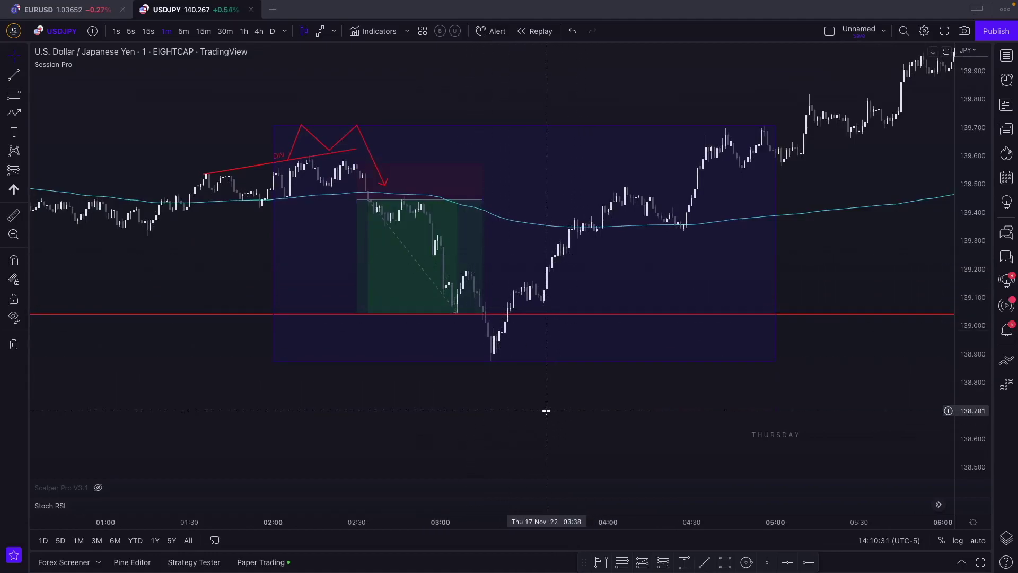
scroll(547, 411, "up", 2)
left_click_drag(358, 205, 331, 211)
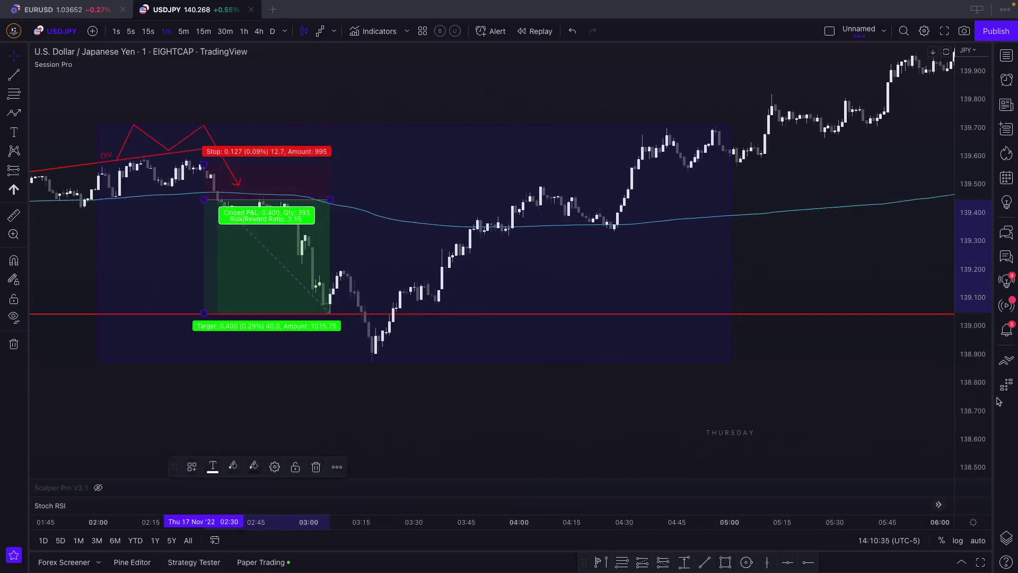
Mark an inverse head-and-shoulders with Brush arcs under the lows at about 03:06, 03:19 and 03:38 around the lower red line.
left_click_drag(643, 341, 734, 275)
scroll(755, 278, "up", 4)
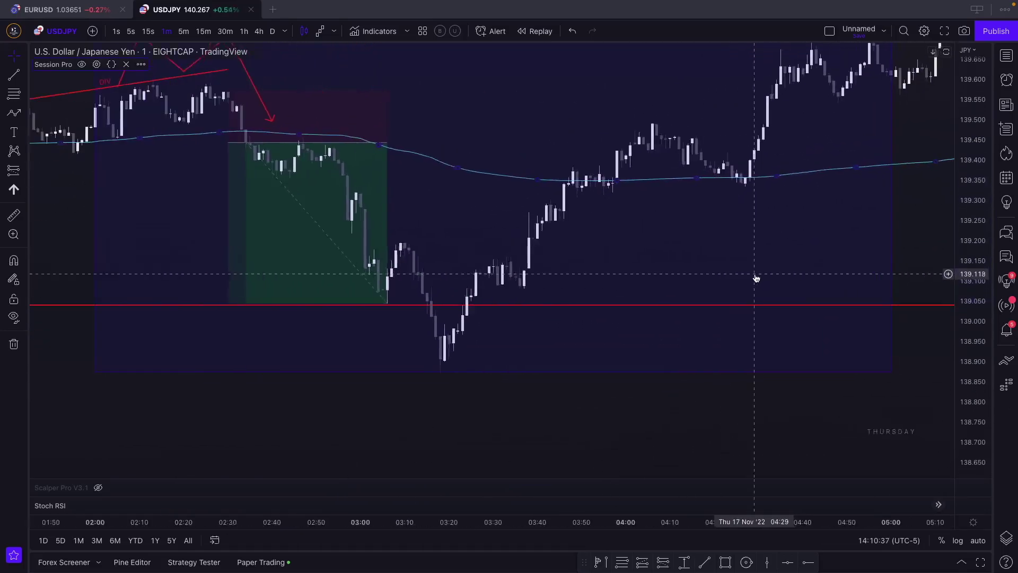
left_click_drag(684, 292, 451, 326)
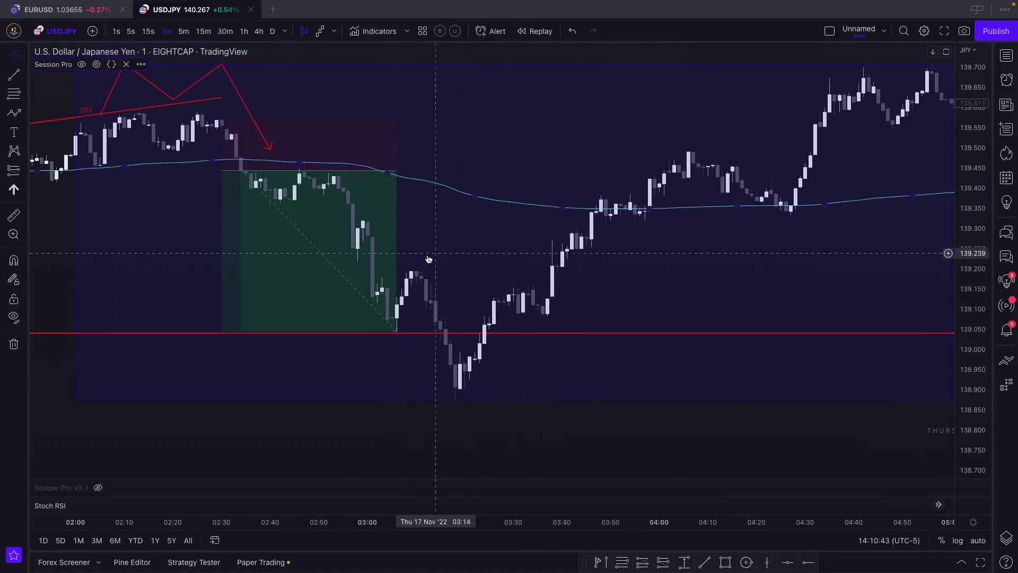
mouse_move(386, 247)
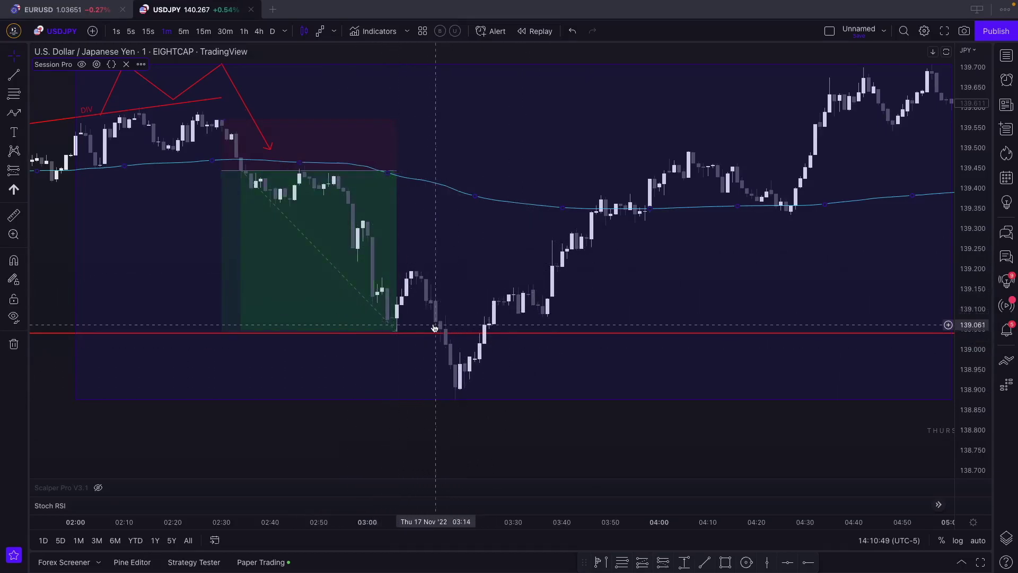
mouse_move(374, 292)
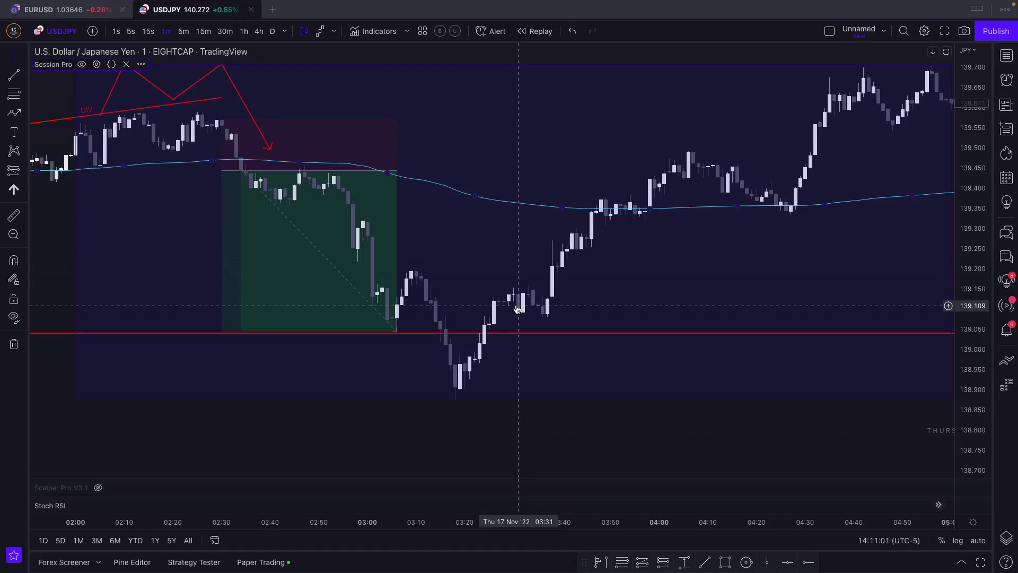
scroll(413, 276, "right", 2)
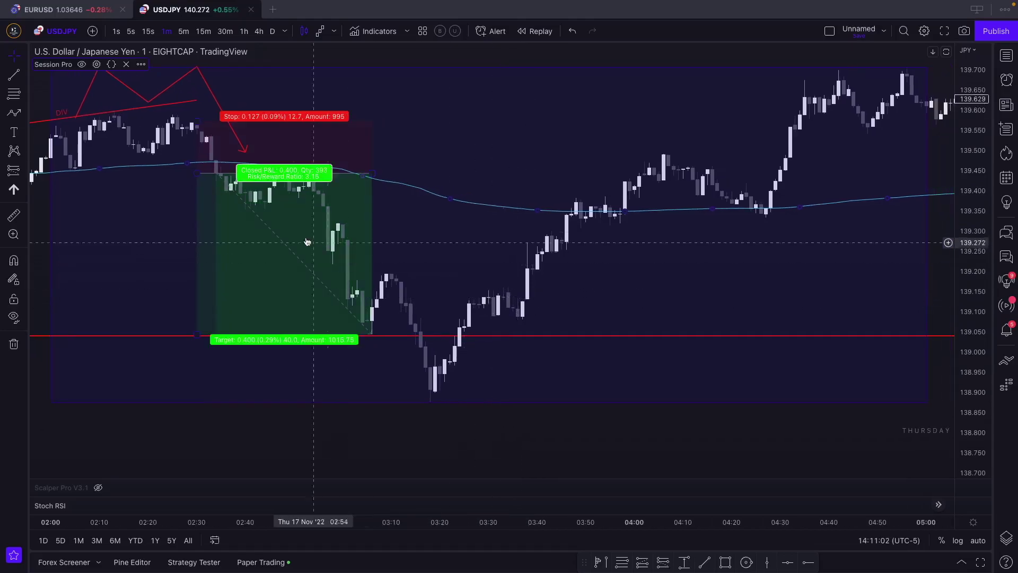
left_click(26, 117)
left_click(53, 109)
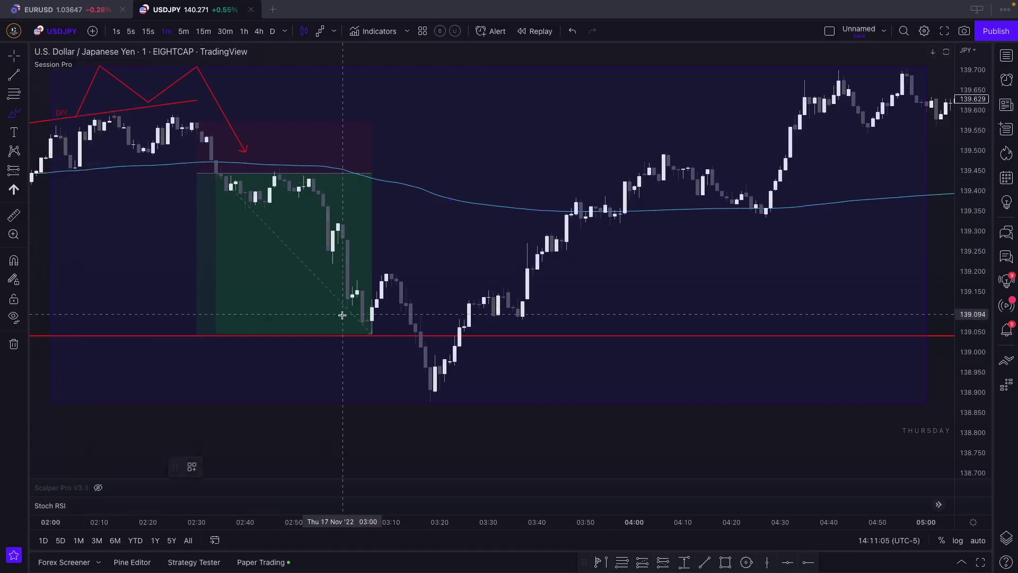
left_click_drag(344, 317, 389, 345)
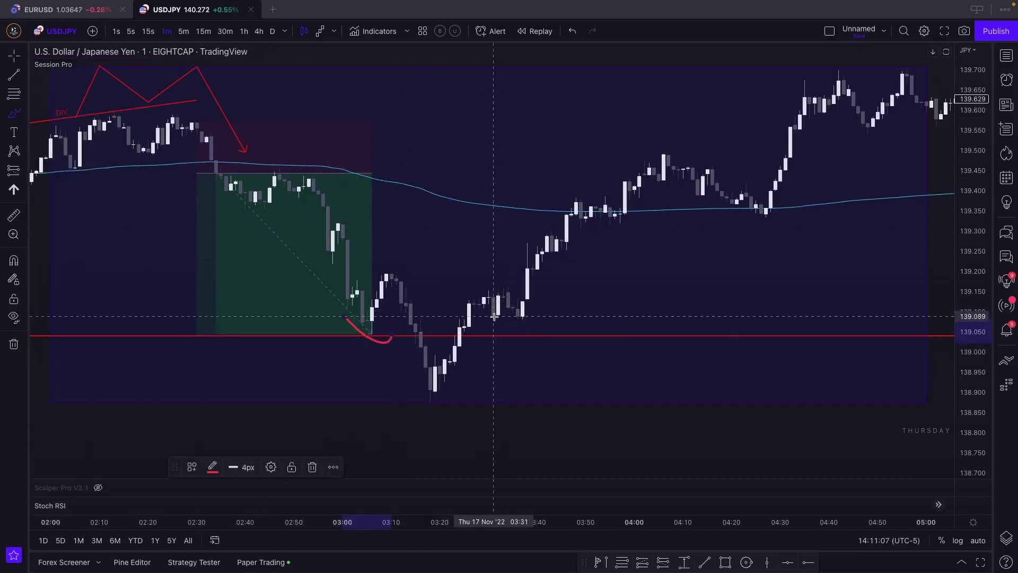
left_click_drag(497, 323, 577, 317)
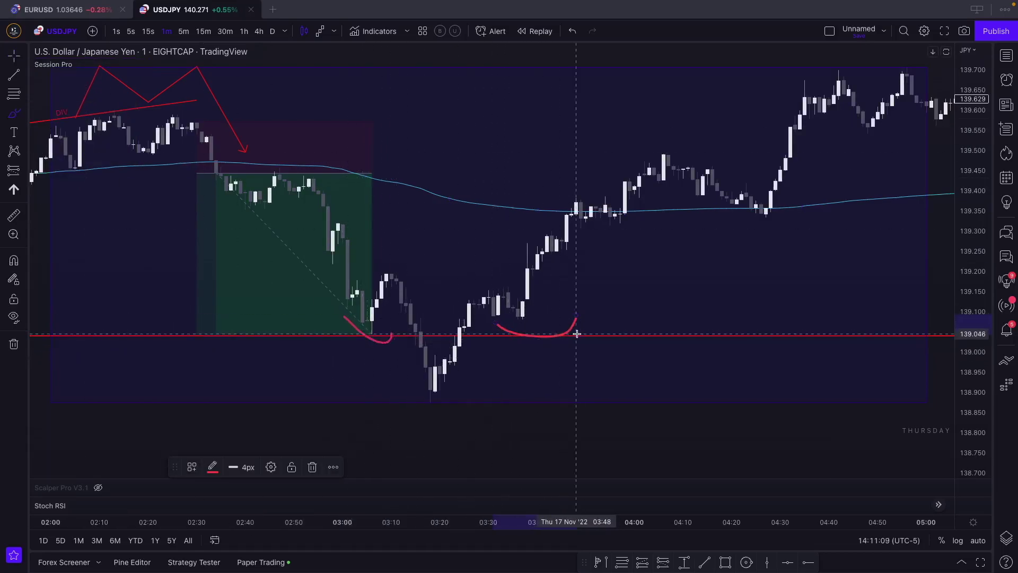
left_click_drag(415, 397, 455, 396)
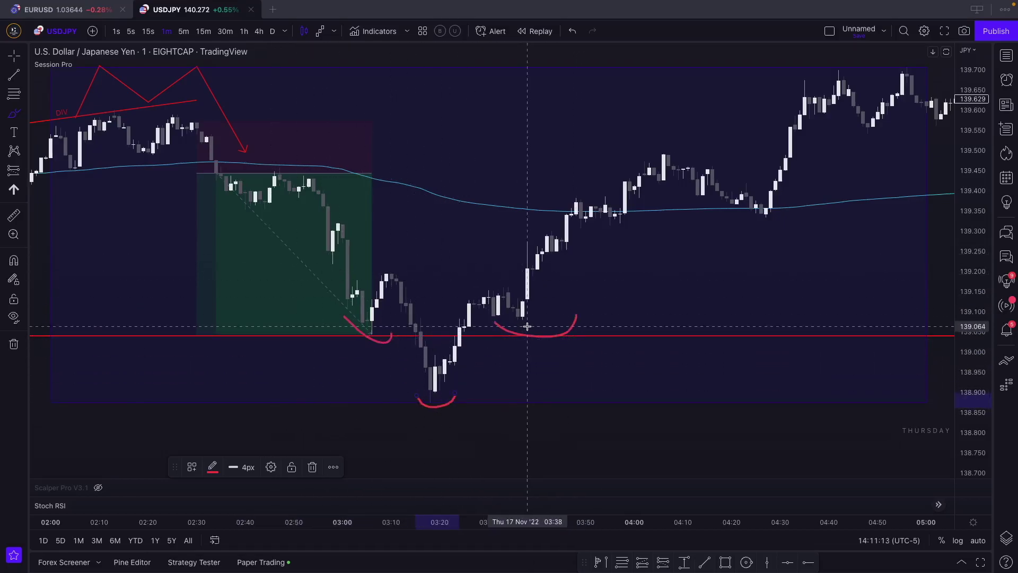
key("Escape")
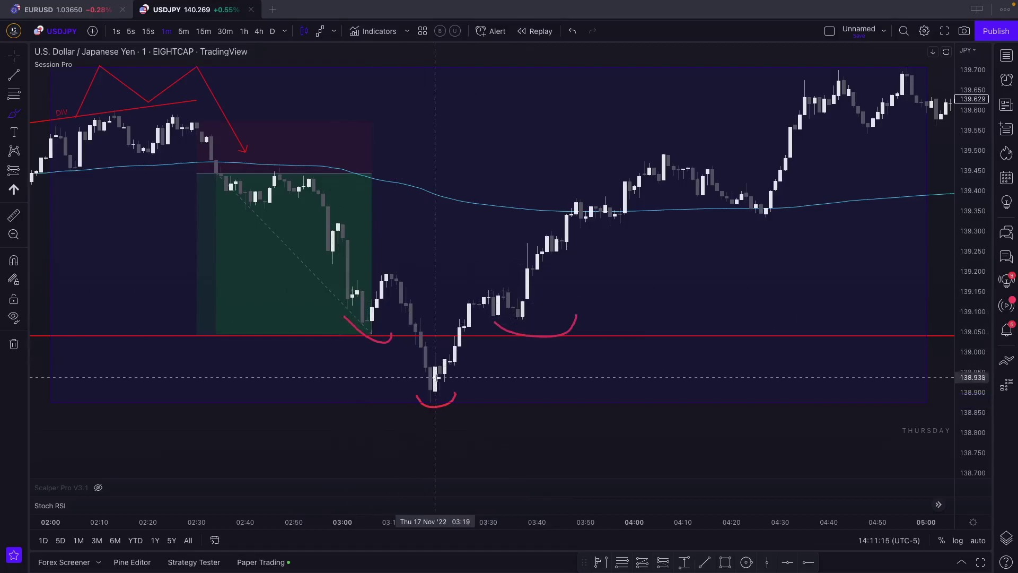
Brush a slanting stroke below the lower red line under the red session box, and leave the Brush tool.
scroll(456, 396, "down", 8)
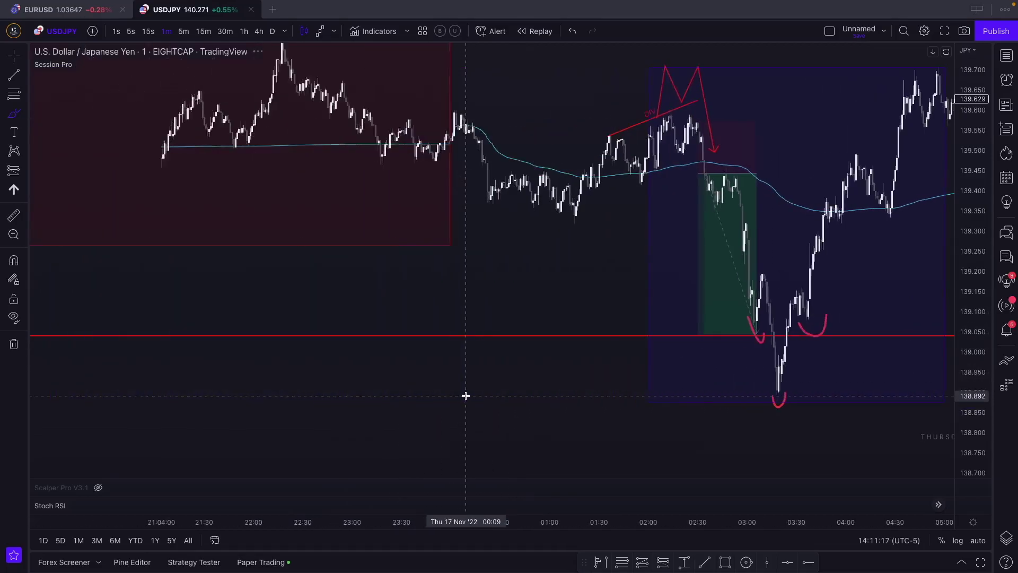
left_click_drag(582, 401, 393, 375)
key("Escape")
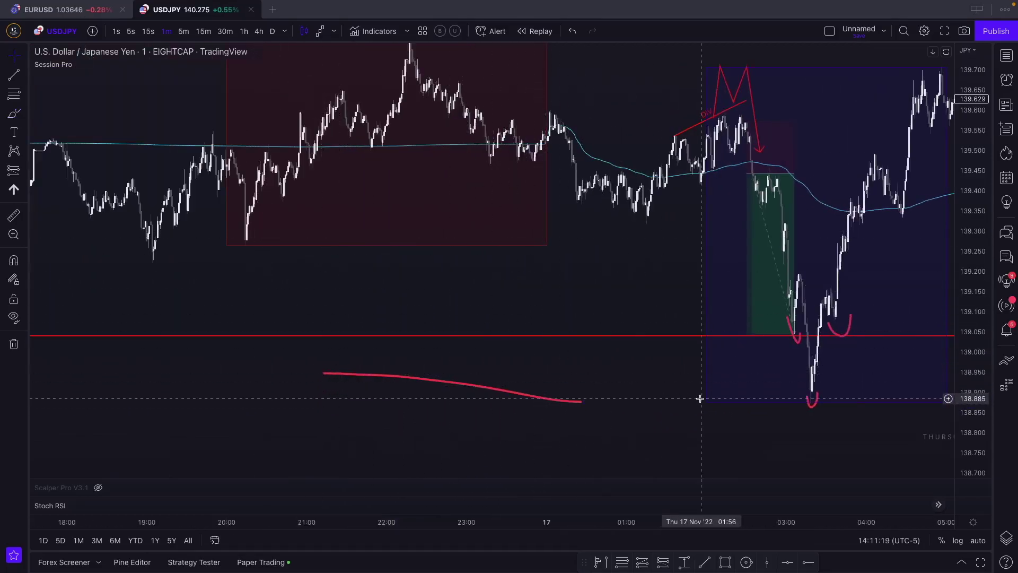
scroll(523, 391, "right", 10)
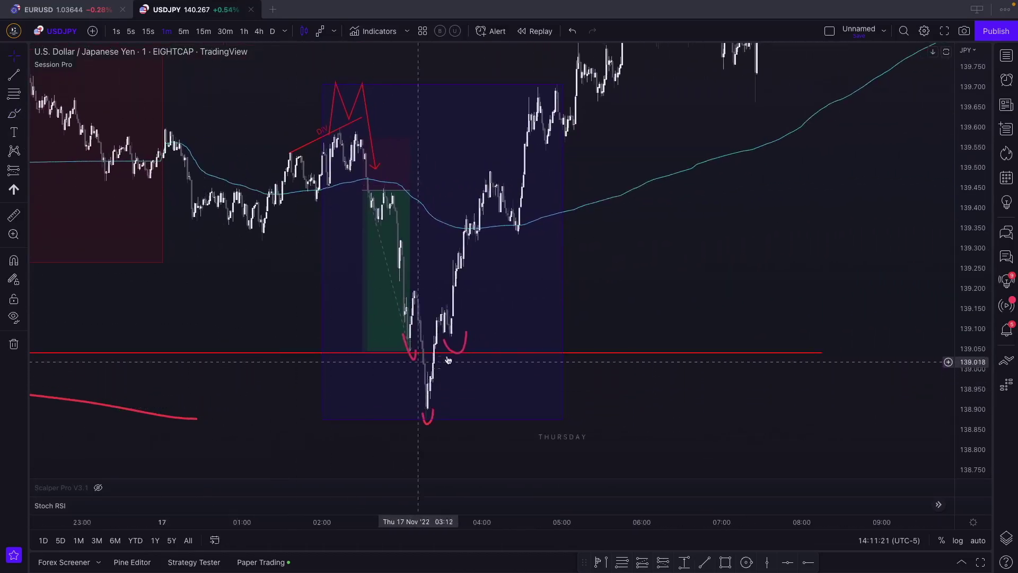
Place vertical lines at 15-minute intervals on Thursday 17 November, at 03:00, 03:15, 03:30, 03:45 and 04:00.
scroll(663, 315, "right", 8)
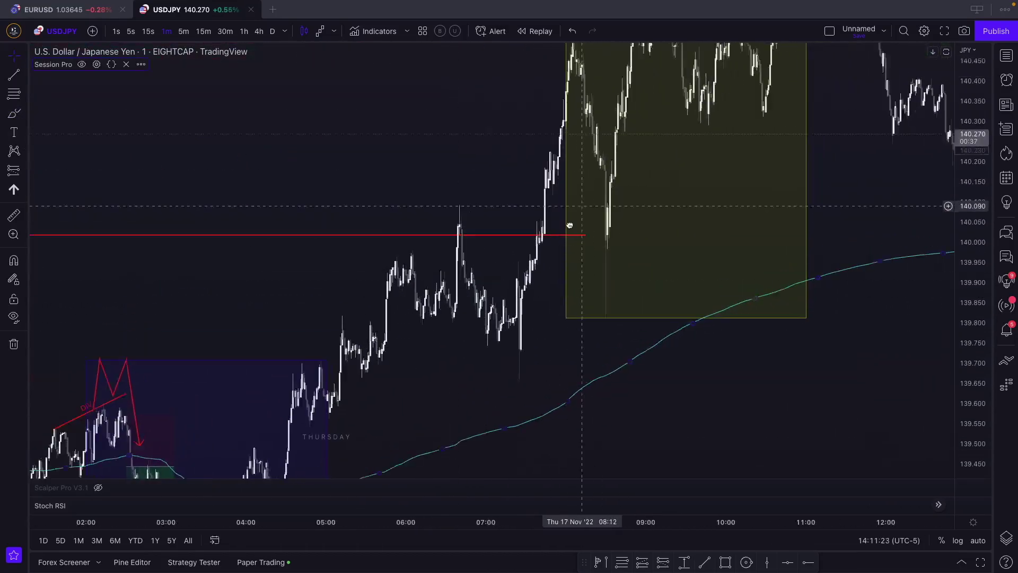
left_click_drag(541, 352, 389, 348)
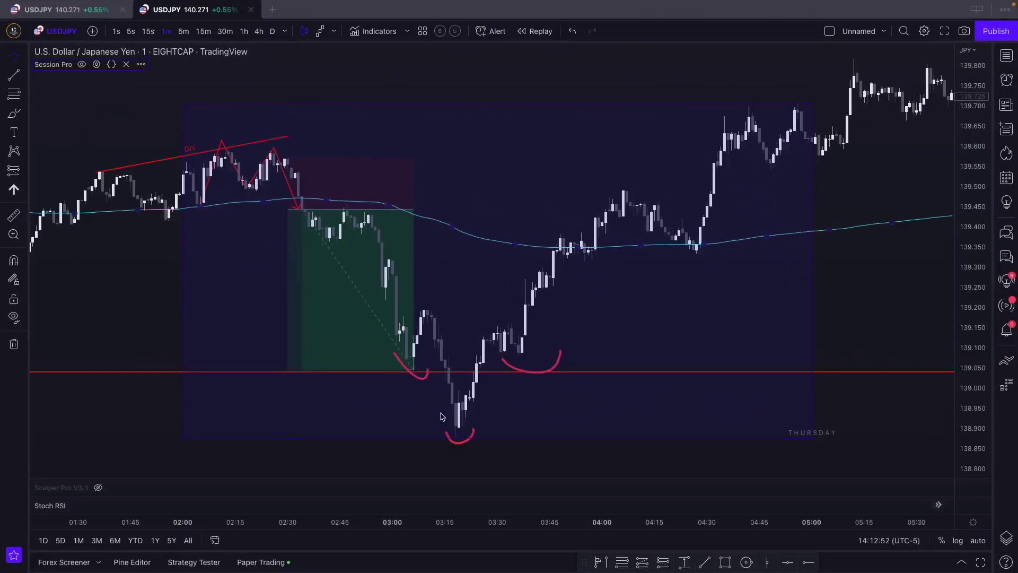
scroll(440, 416, "up", 2)
left_click_drag(422, 413, 498, 400)
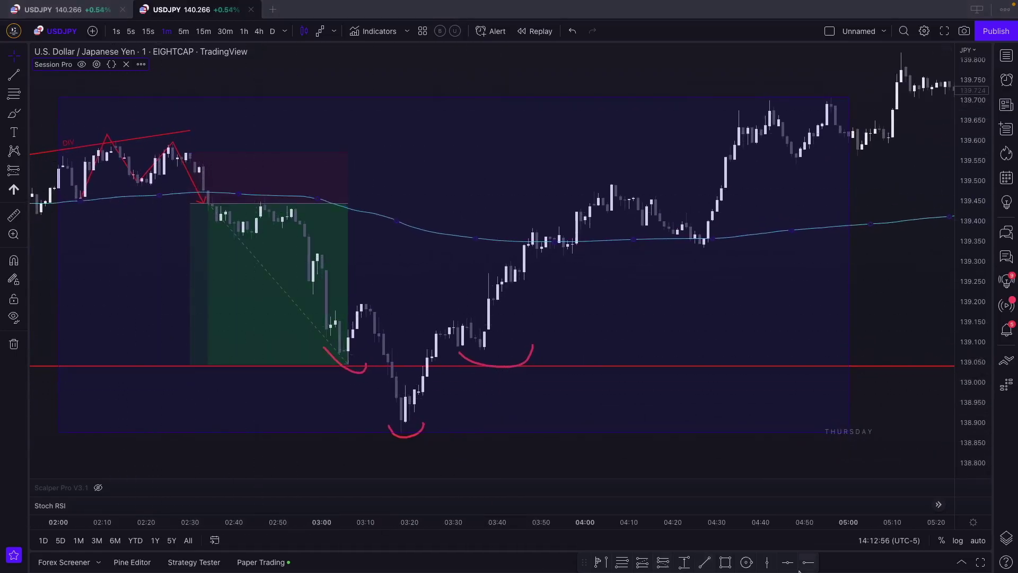
left_click(768, 562)
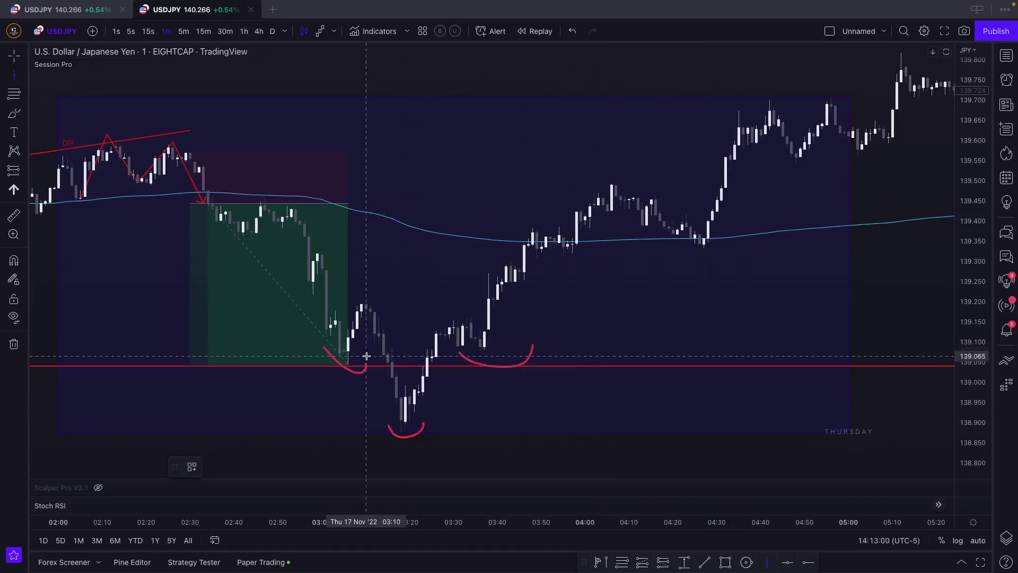
left_click(321, 357)
left_click(759, 563)
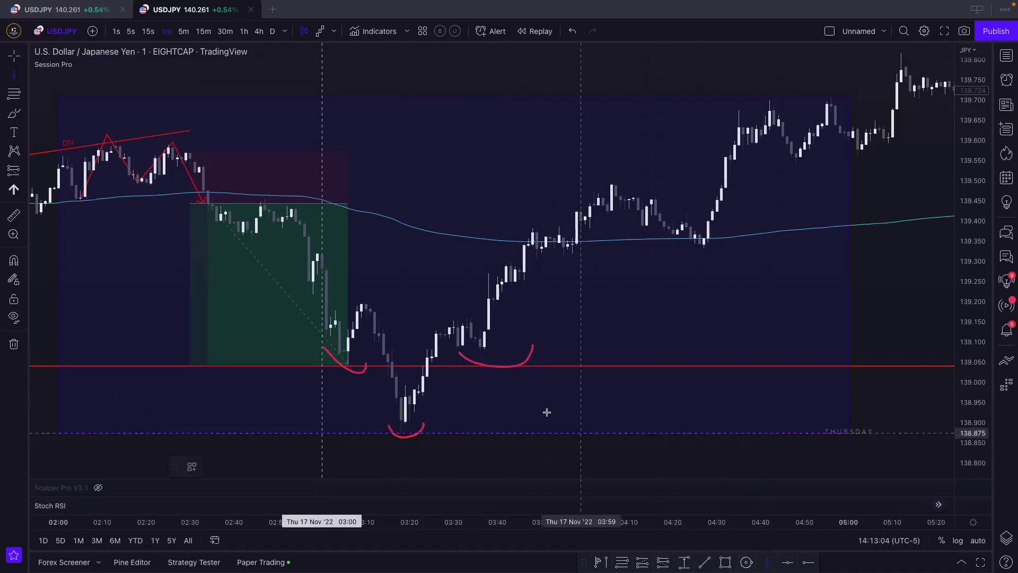
left_click(386, 344)
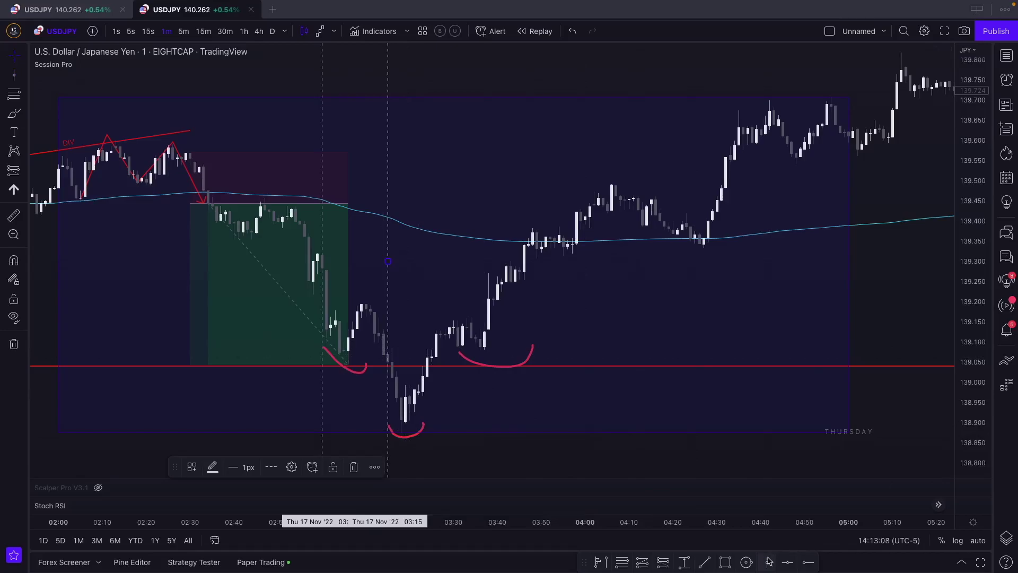
left_click(769, 562)
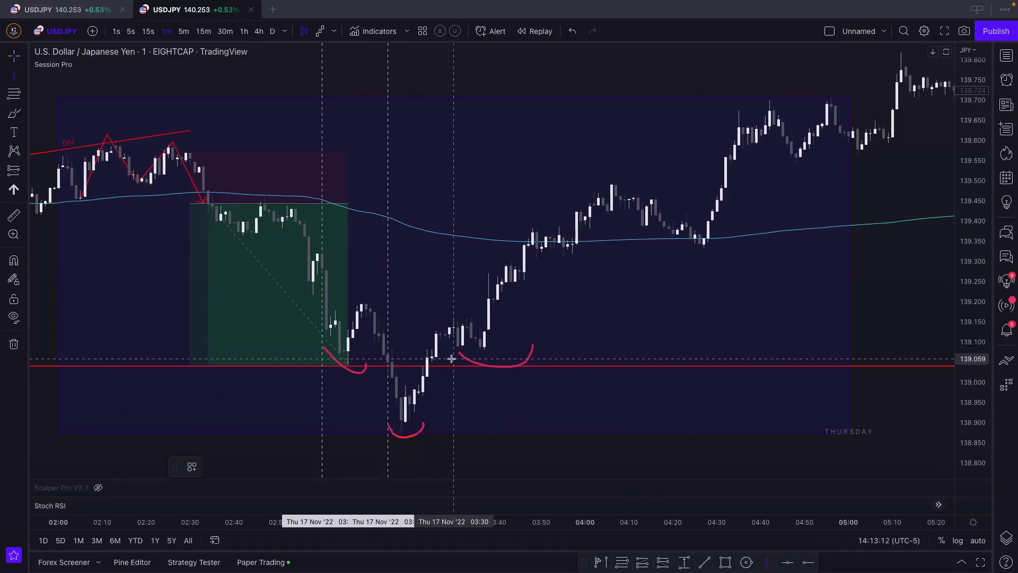
left_click(452, 359)
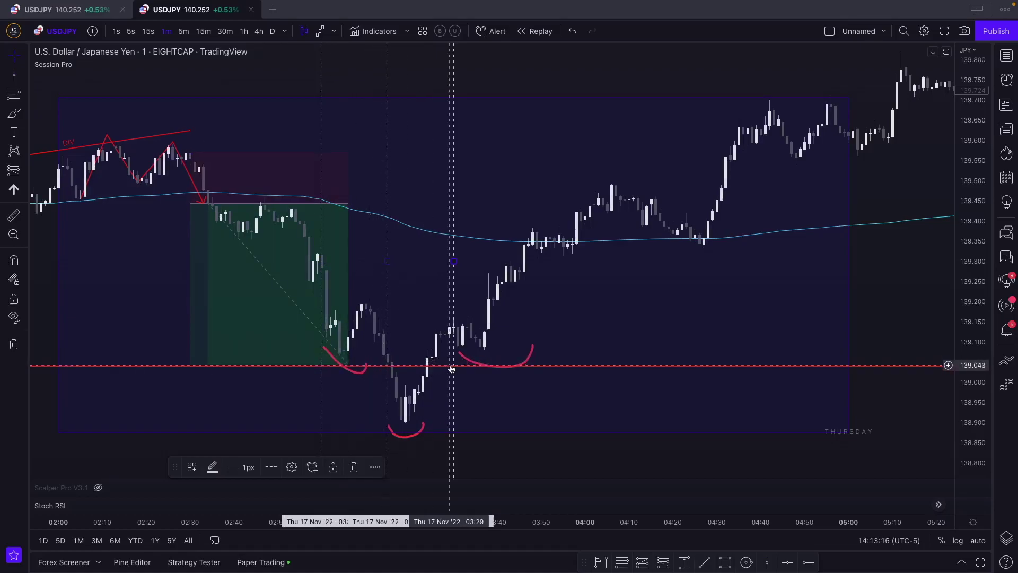
left_click(769, 562)
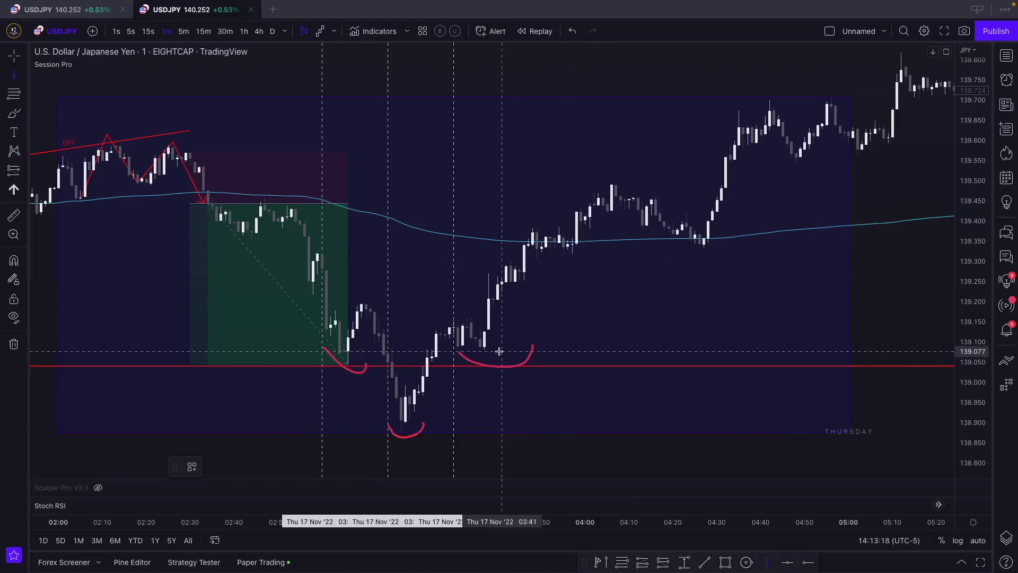
left_click(519, 358)
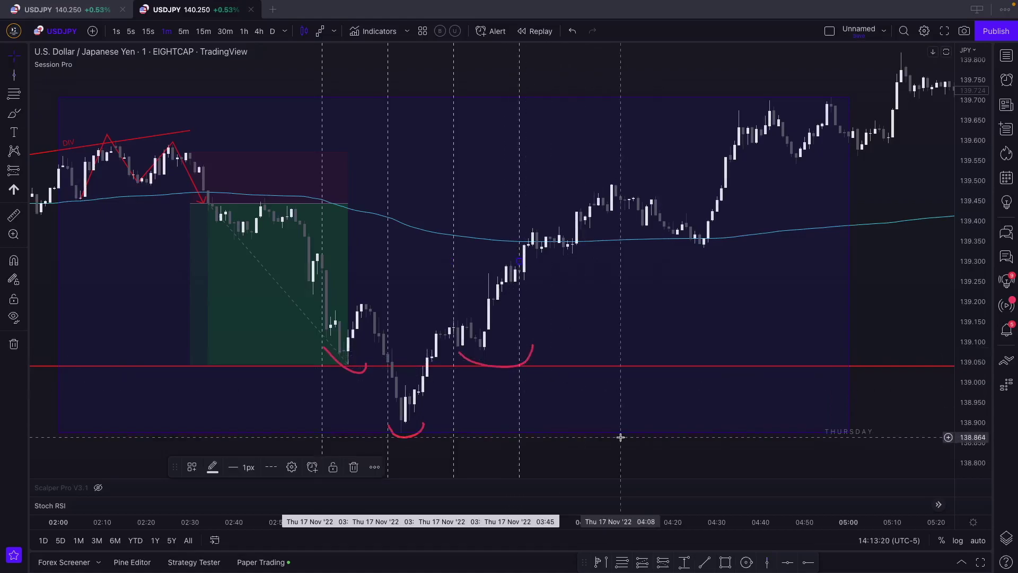
left_click(768, 564)
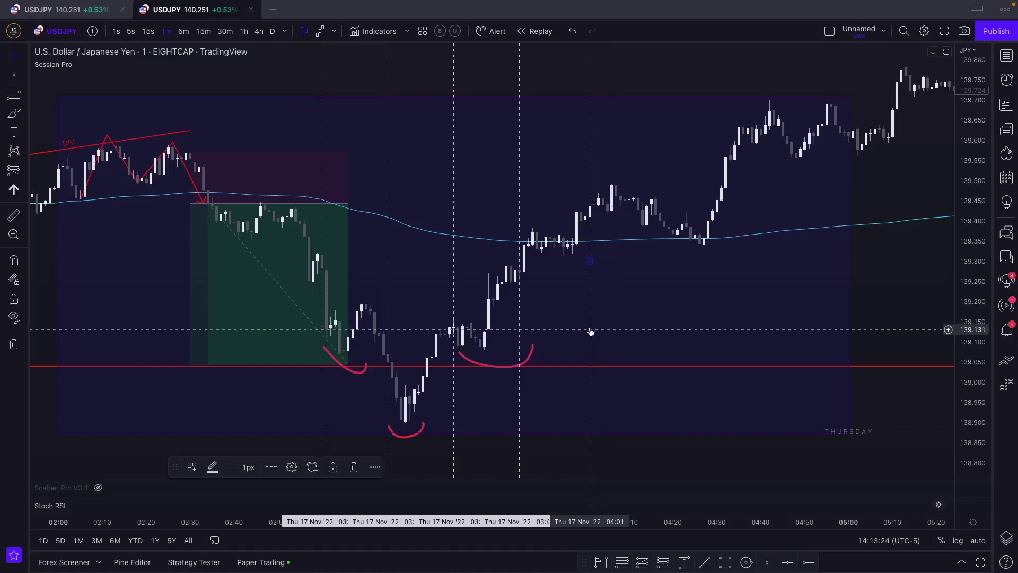
left_click(586, 321)
left_click_drag(638, 307, 655, 277)
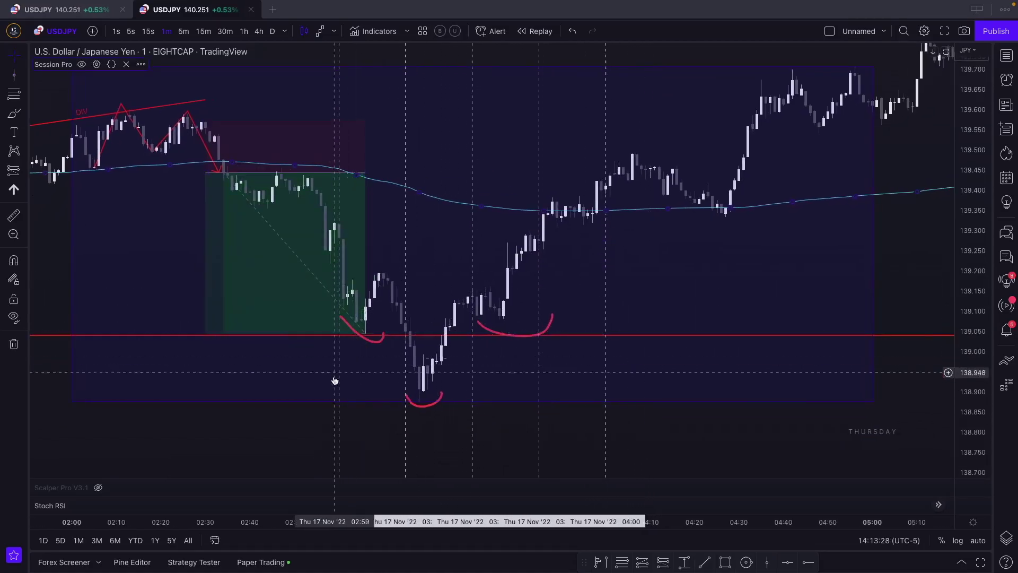
left_click(361, 325)
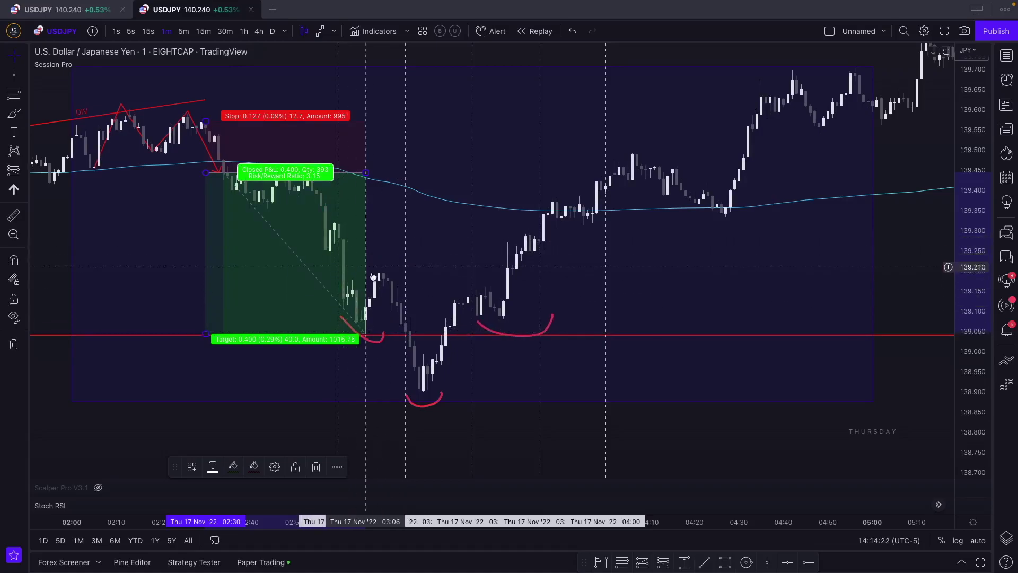
left_click(405, 332)
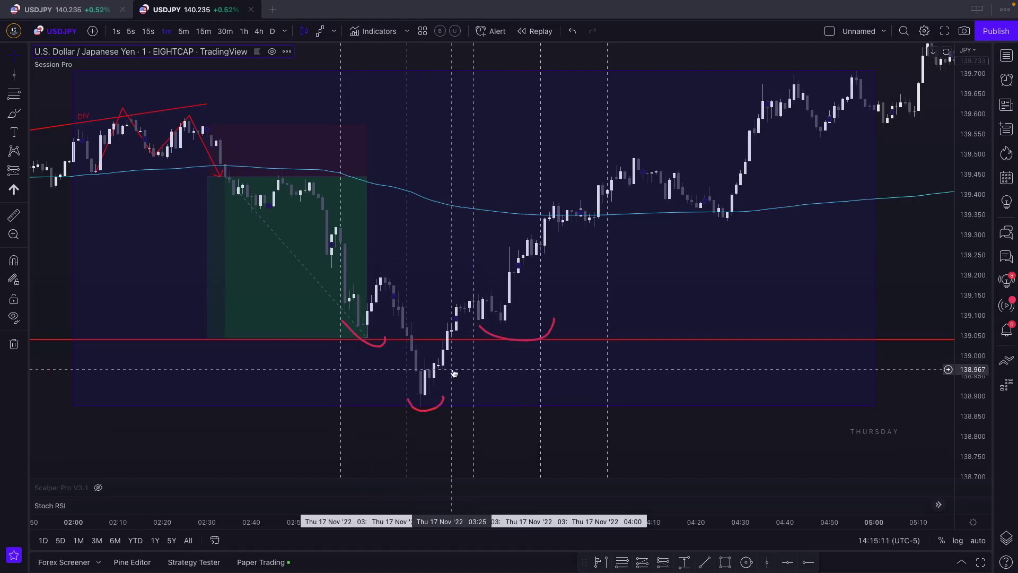
scroll(451, 371, "up", 1)
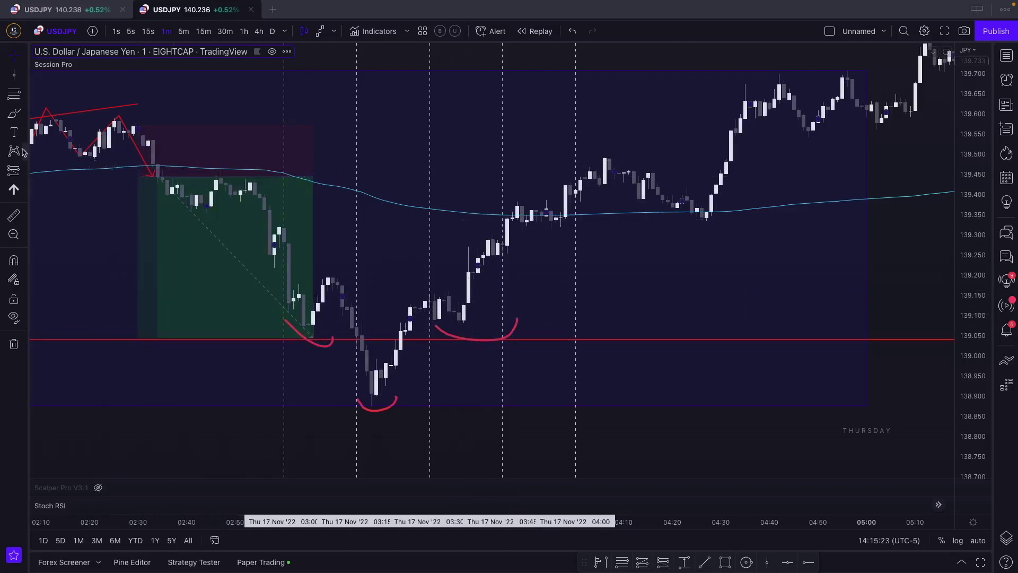
Draw a rectangle over the right-shoulder lows from about 03:26 to 03:42, between about 139.080 and 139.110.
left_click(21, 120)
left_click(27, 117)
left_click(64, 154)
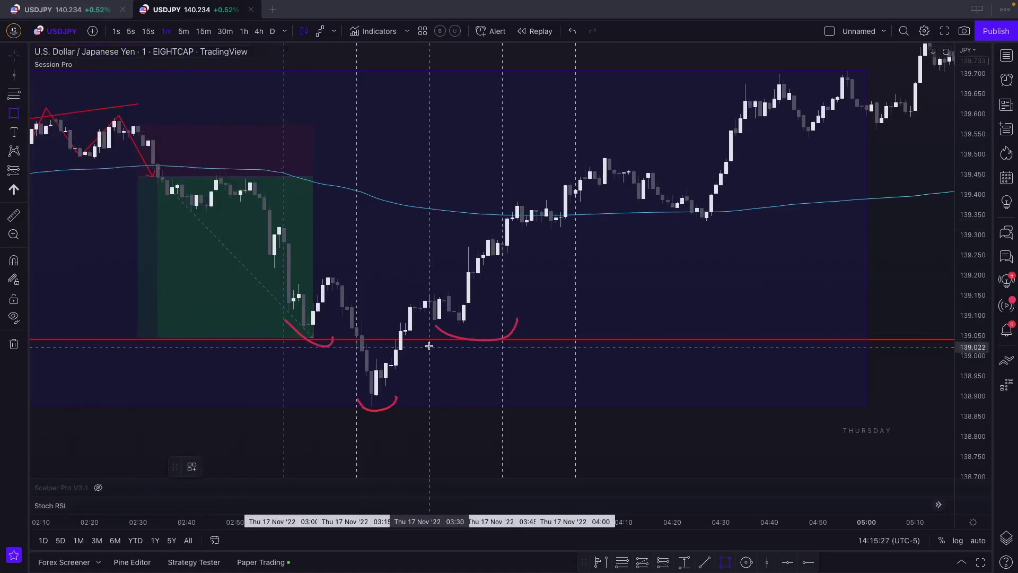
left_click(416, 322)
left_click_drag(419, 320, 488, 321)
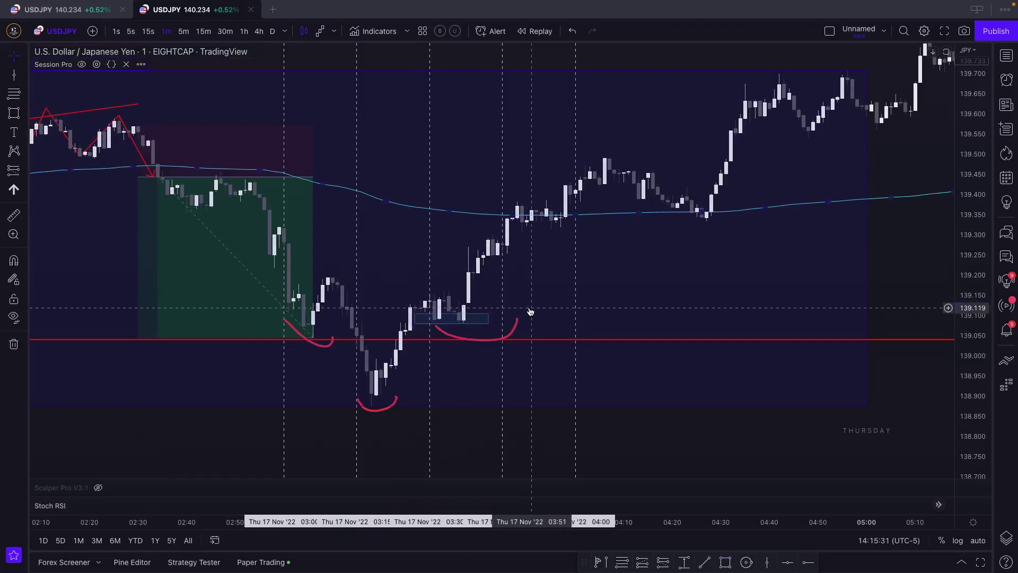
left_click(413, 312)
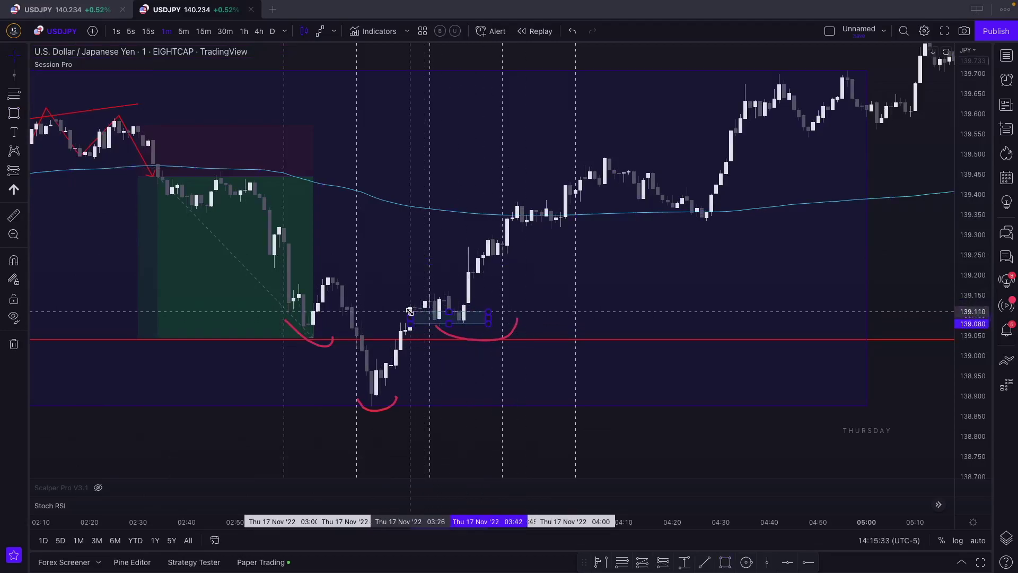
left_click(440, 326)
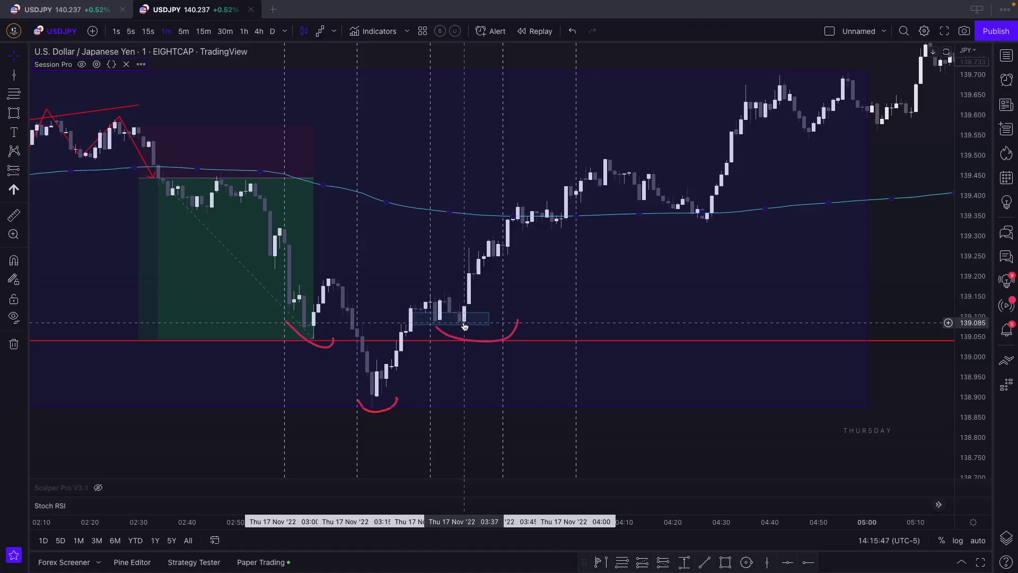
Add a long position at the 03:38 candle with its stop 0.084 below entry at the lower red line and its target 0.222 above.
left_click(23, 170)
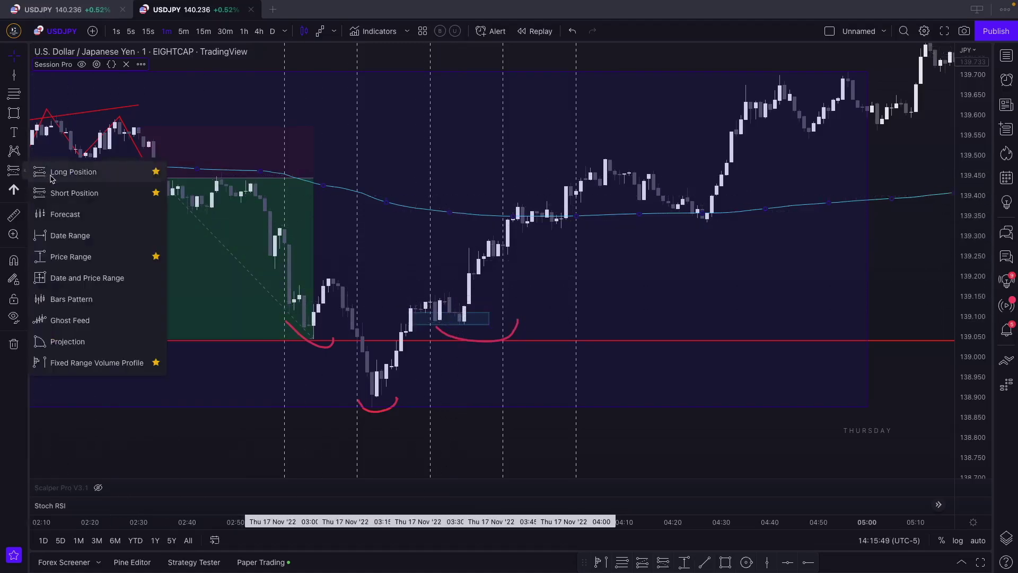
left_click(64, 172)
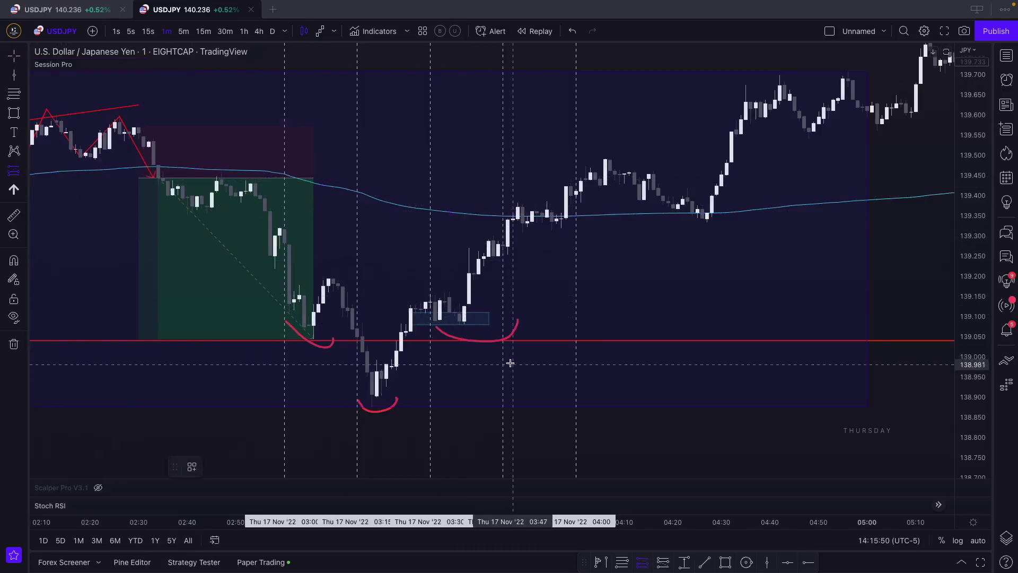
left_click(469, 306)
mouse_move(468, 349)
left_mouse_down()
mouse_move(469, 340)
mouse_move(483, 359)
left_mouse_up()
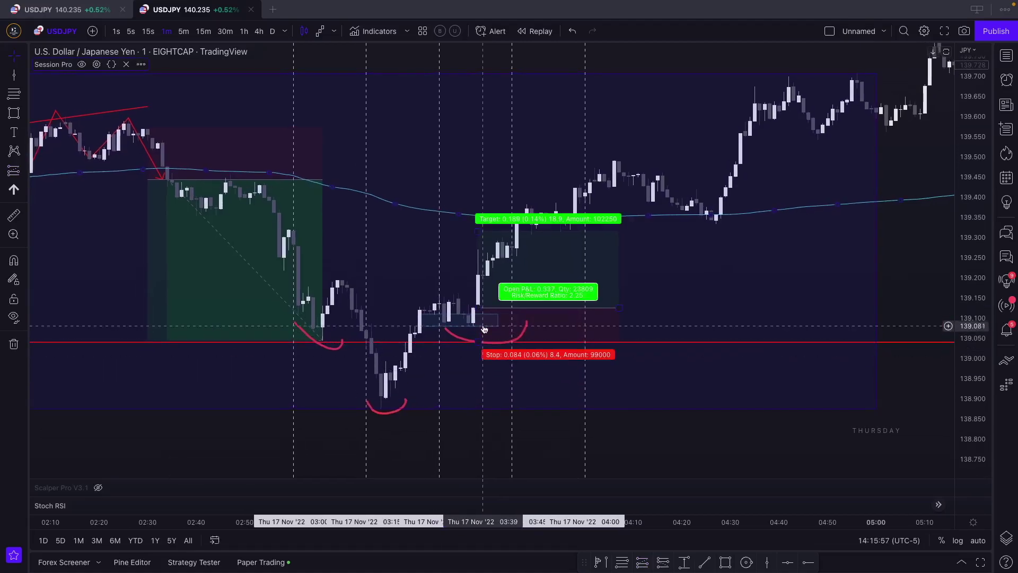
left_click_drag(478, 230, 479, 218)
left_click(626, 259)
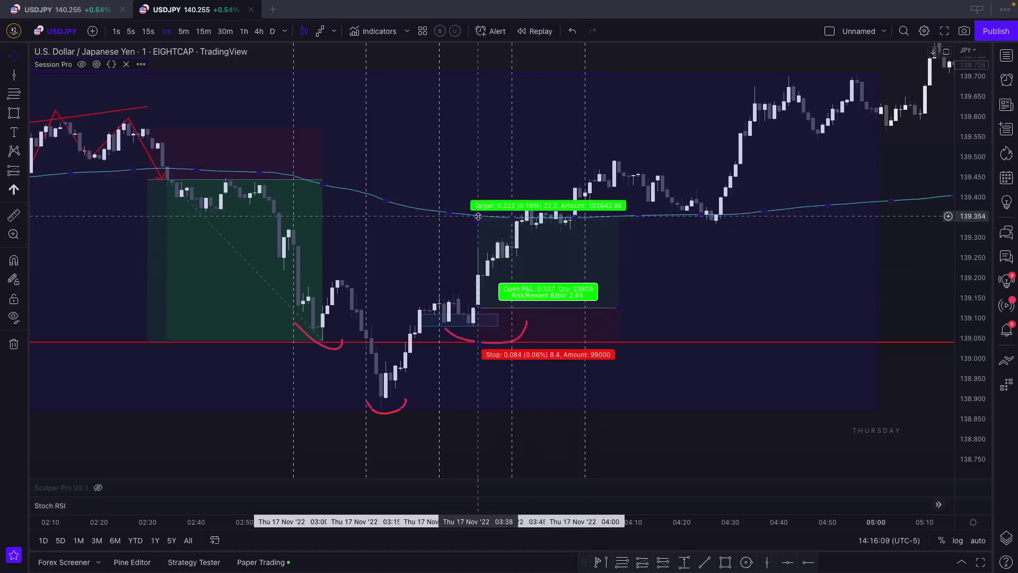
Shorten the long position to end at the 04:00 vertical line and raise its target to about 0.287 above entry.
left_click_drag(620, 317, 586, 309)
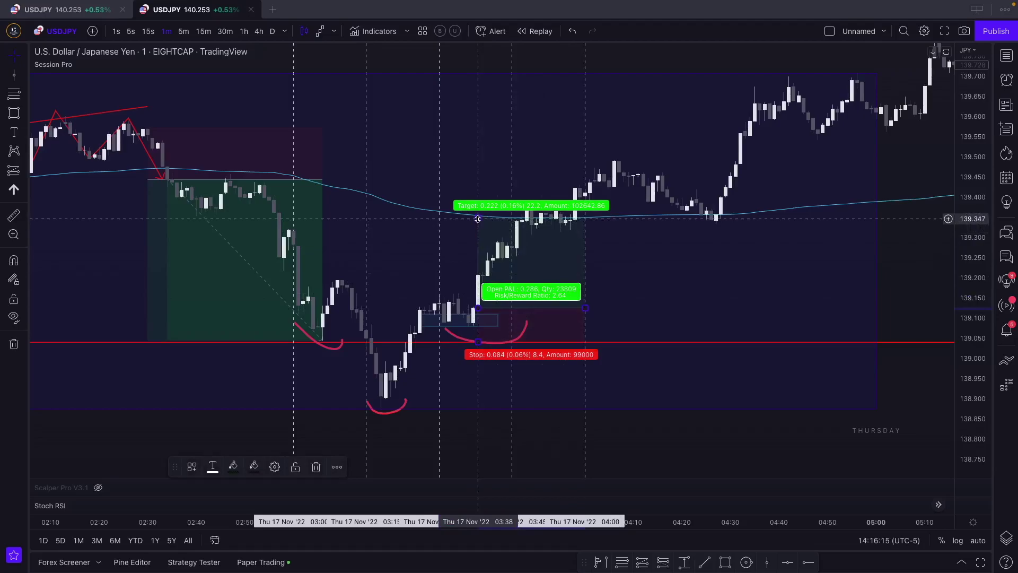
left_click_drag(477, 218, 478, 192)
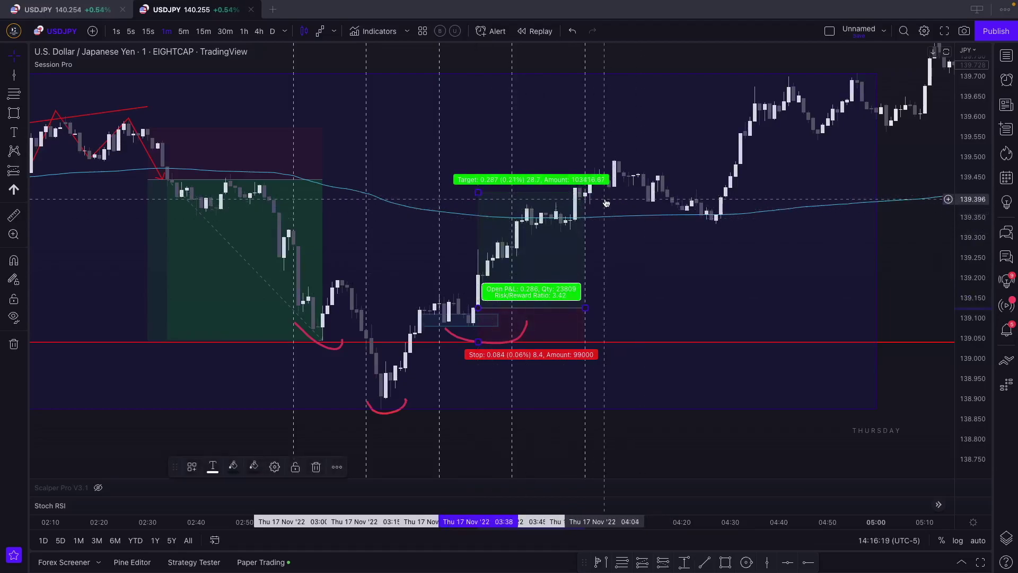
left_click(586, 195)
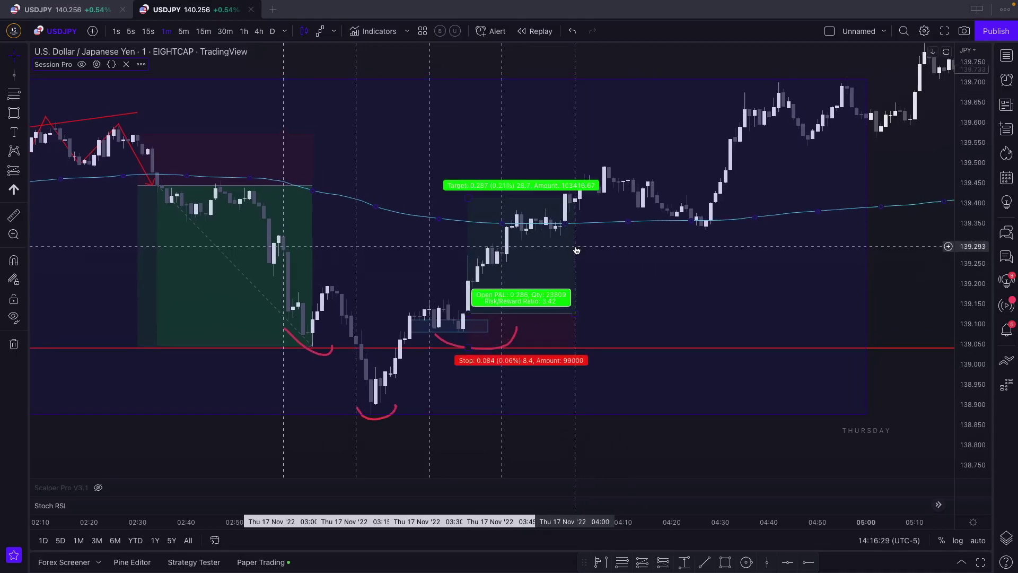
Draw two descending trend lines around the pullback from about 04:06 to 04:34, the upper from 139.496 to 139.384 and the lower beneath the lows.
scroll(632, 243, "right", 3)
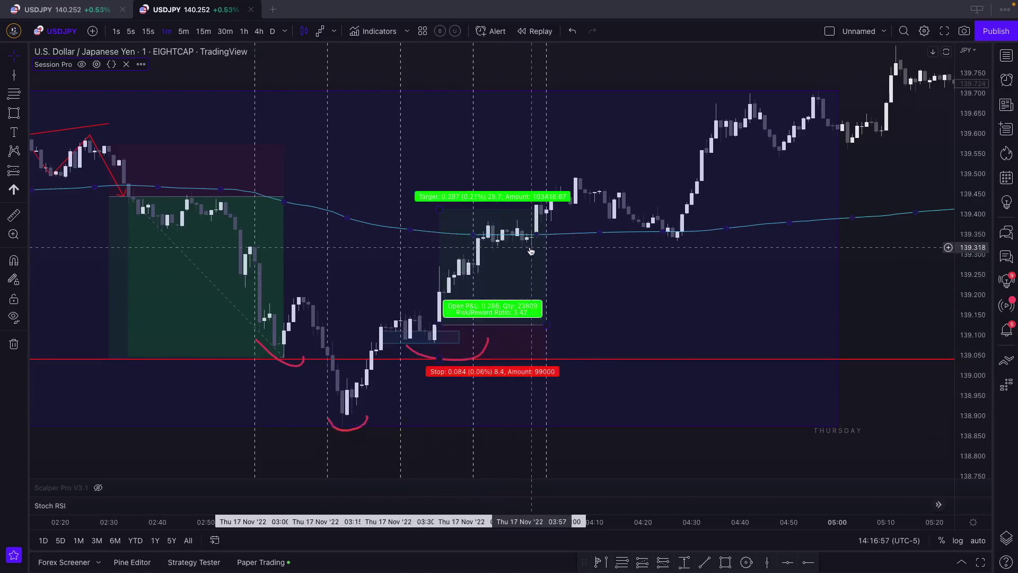
left_click_drag(575, 245, 509, 268)
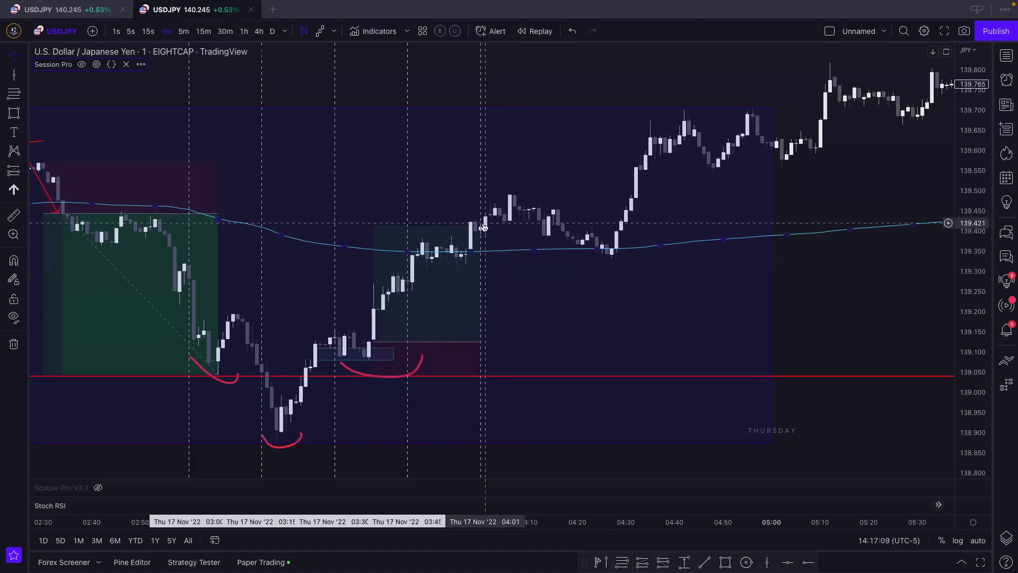
mouse_move(481, 231)
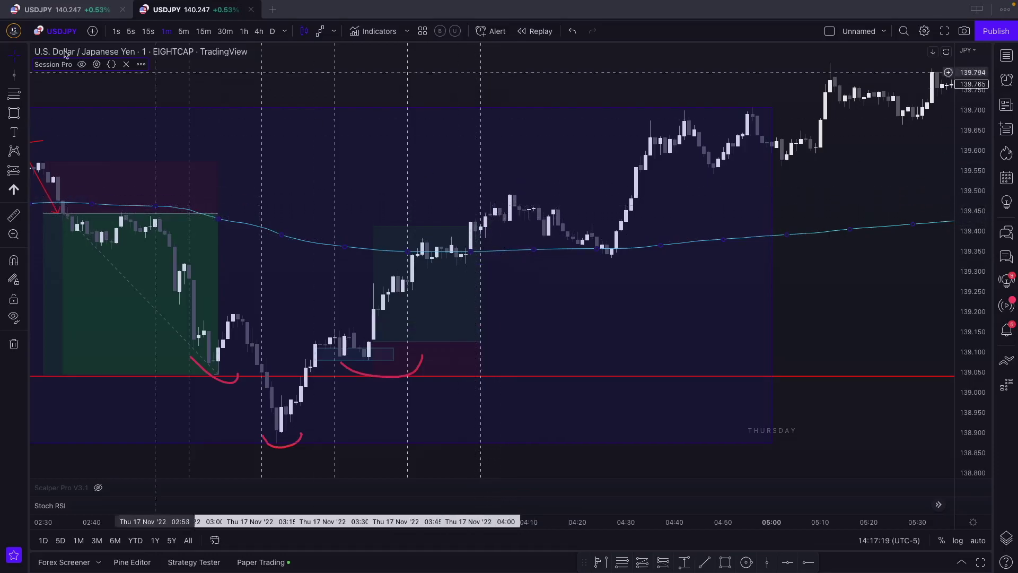
left_click(705, 562)
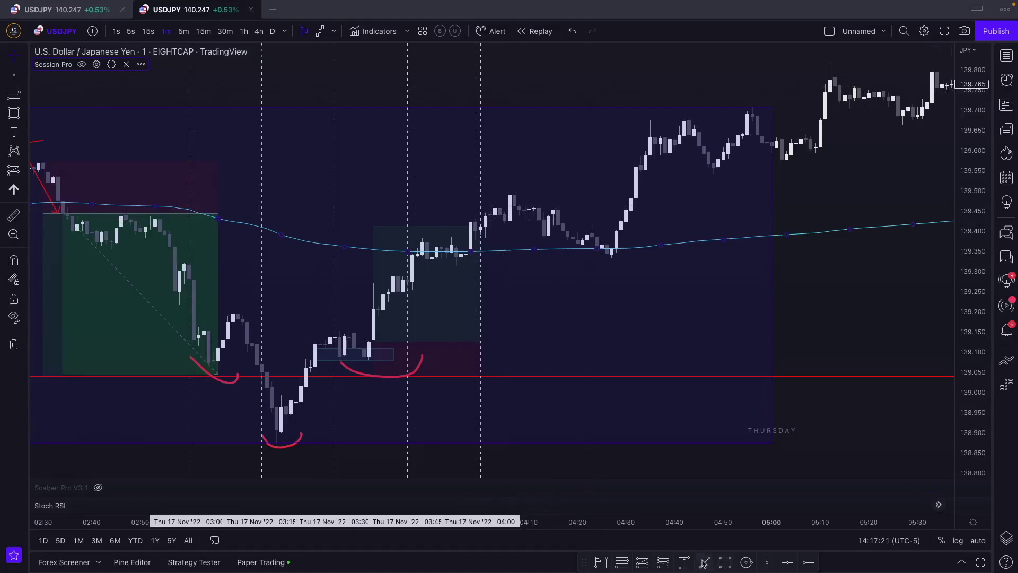
left_click(509, 192)
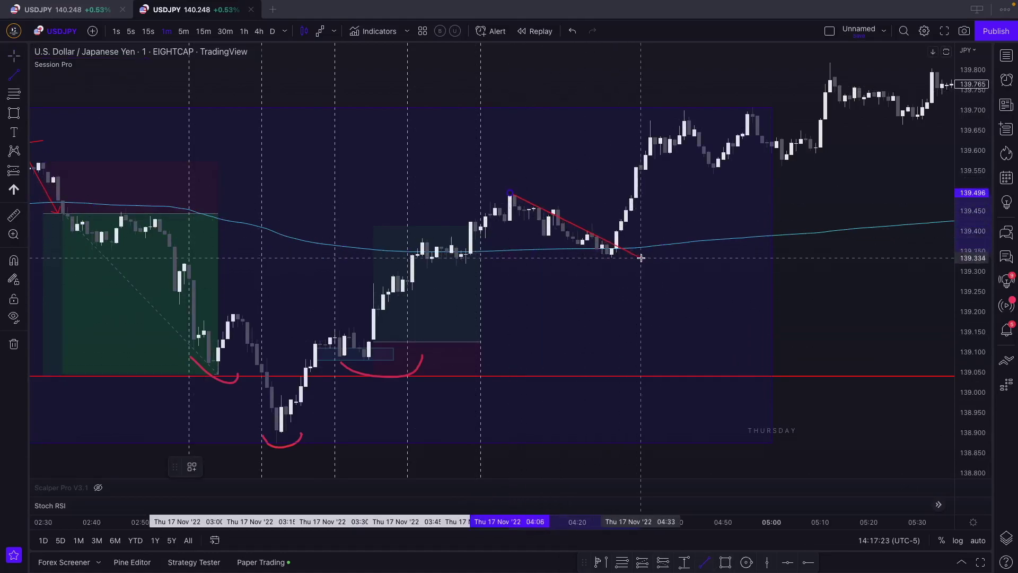
left_click(645, 237)
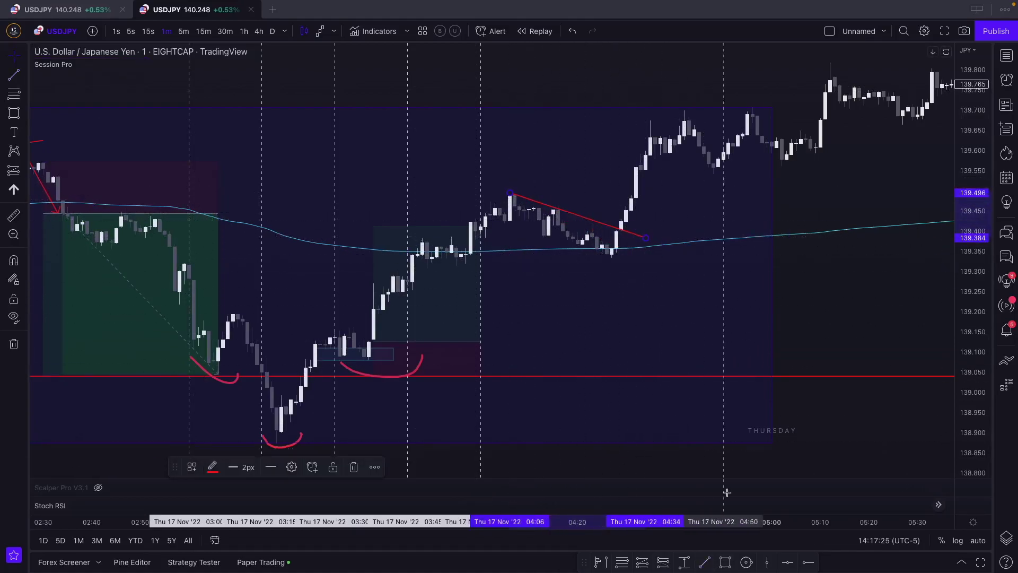
left_click(705, 562)
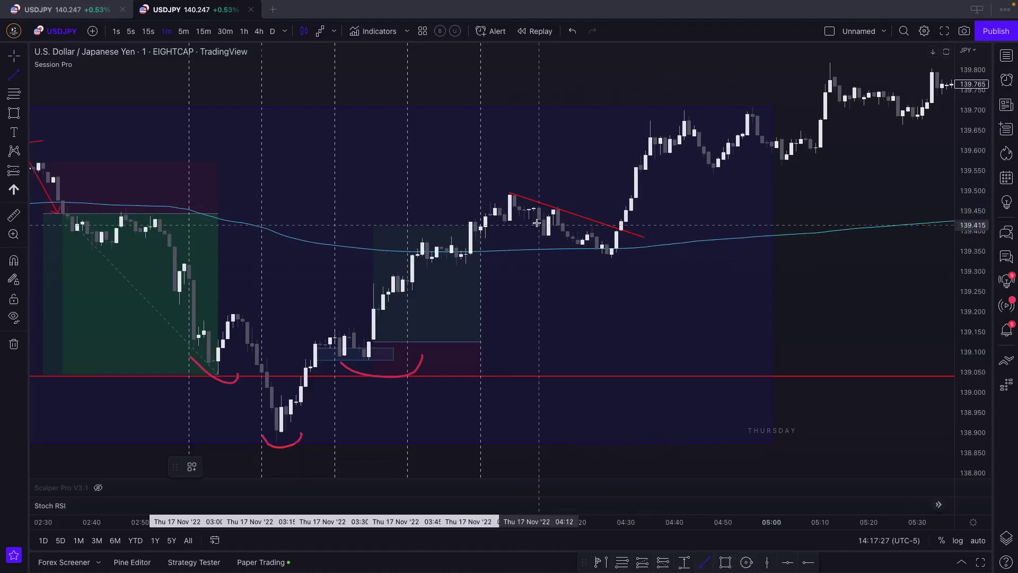
left_click(500, 225)
left_click(639, 268)
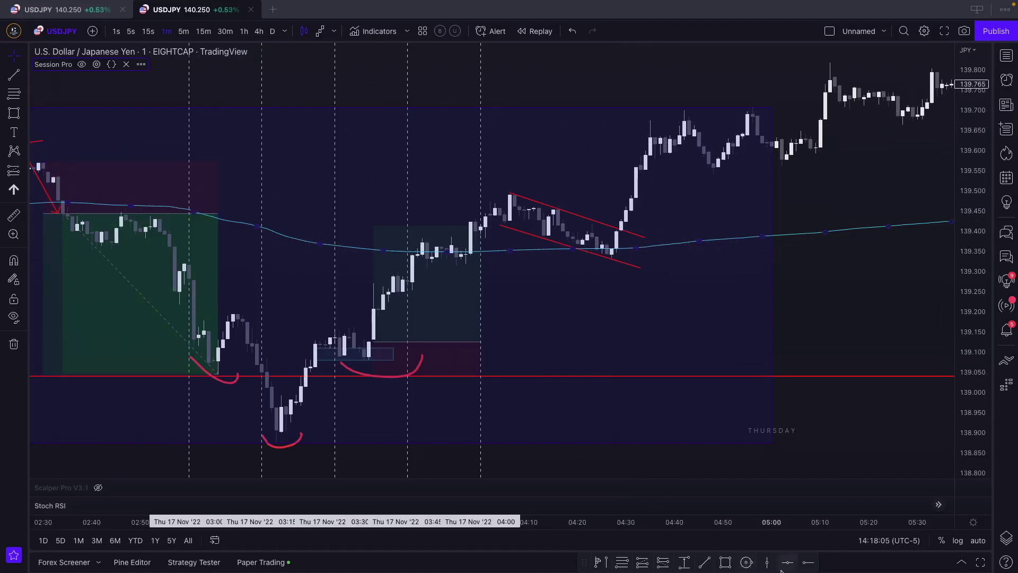
Add vertical lines at 04:15 and 04:30 on 17 November to continue the 15-minute intervals.
left_click(767, 563)
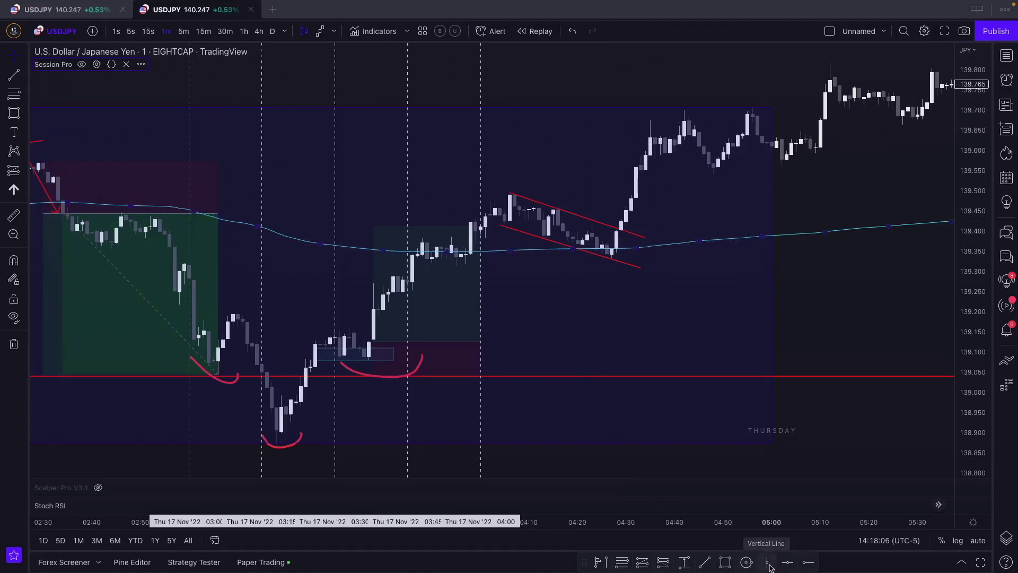
left_click(552, 276)
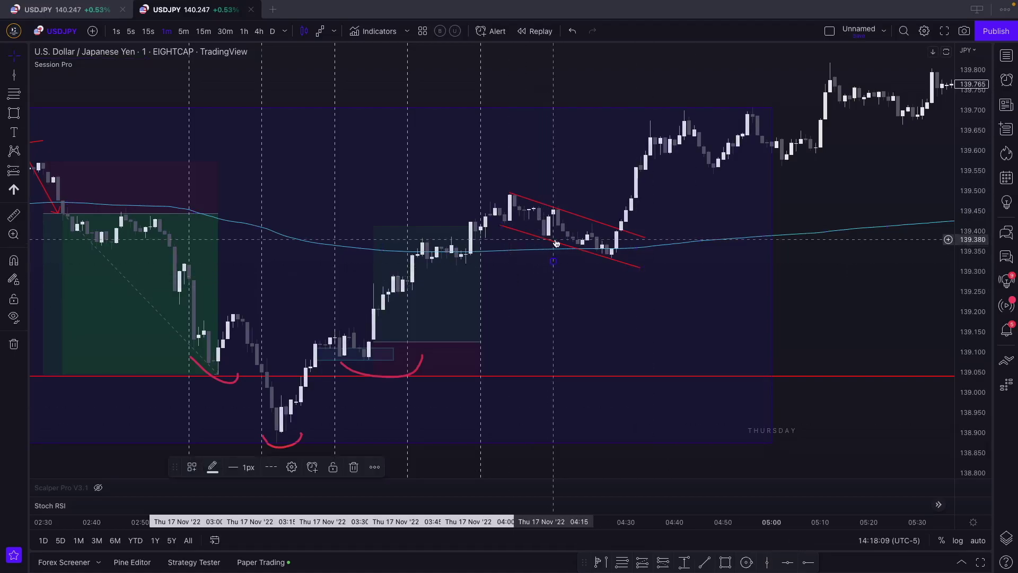
left_click(776, 561)
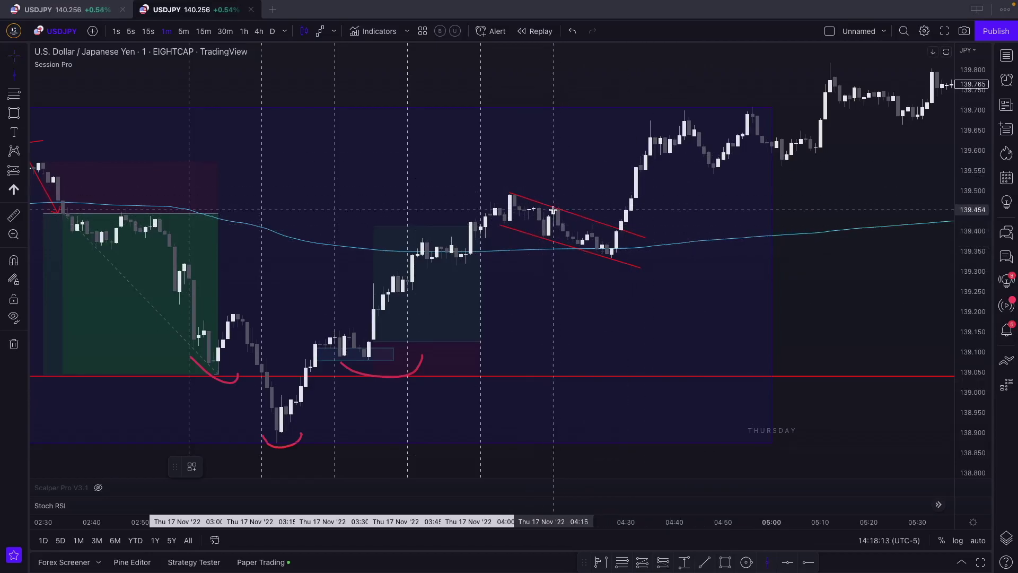
left_click(622, 216)
Add a long position at the 04:30 line with its stop 0.096 below entry and target 0.192 above, ending at about 04:37.
left_click_drag(705, 344, 671, 334)
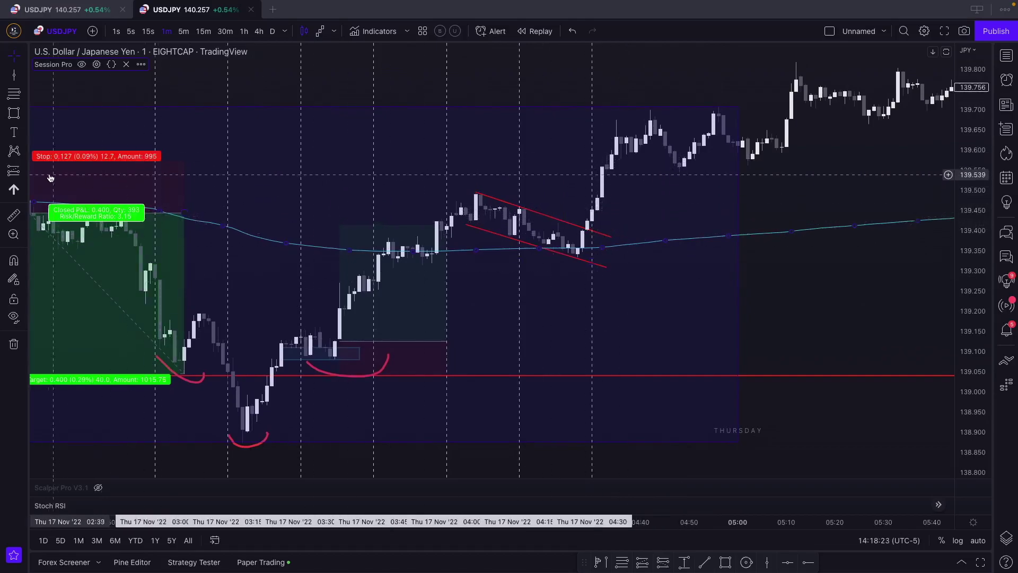
left_click(14, 170)
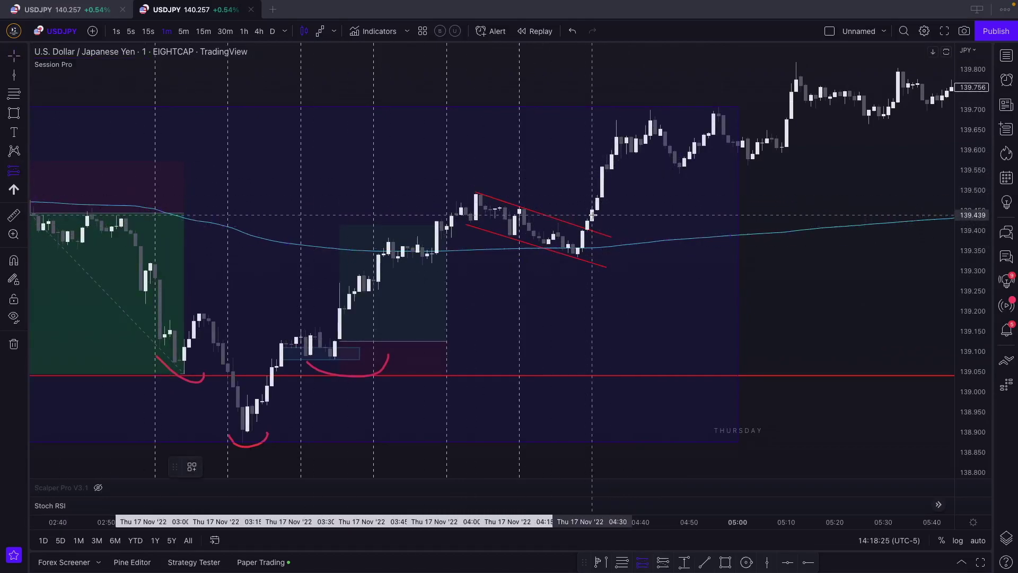
left_click(592, 212)
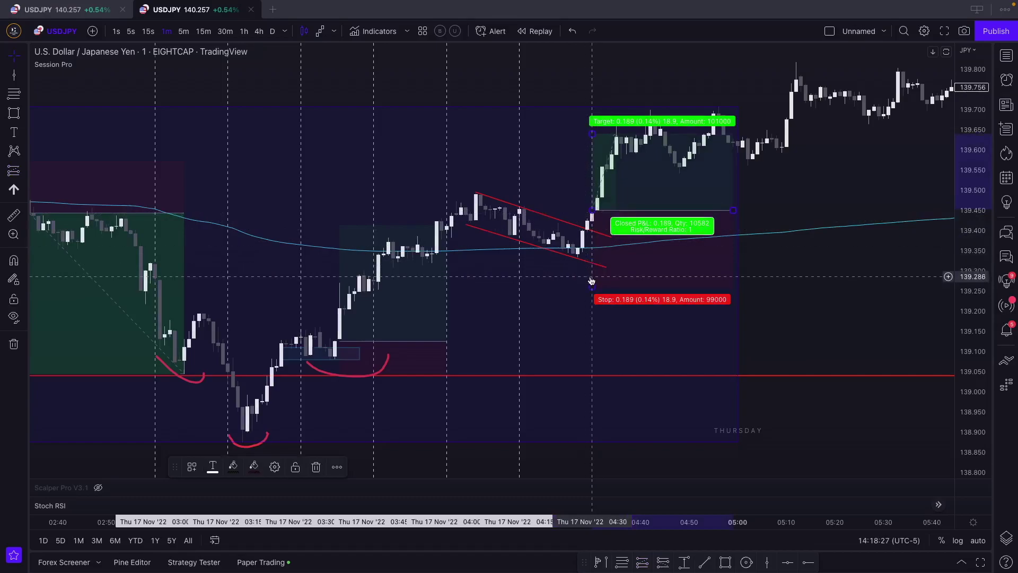
left_click_drag(590, 282, 592, 251)
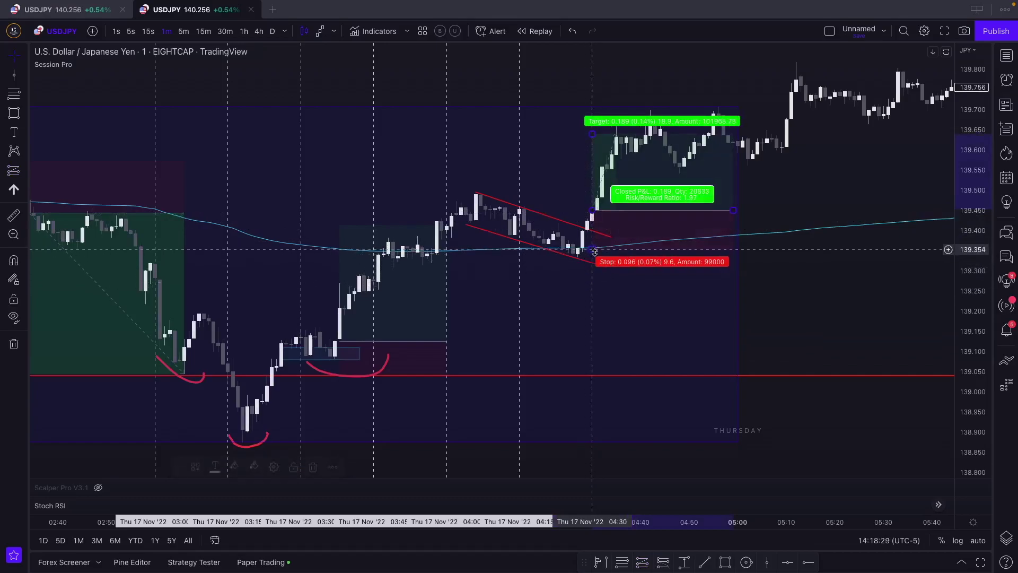
scroll(682, 322, "right", 2)
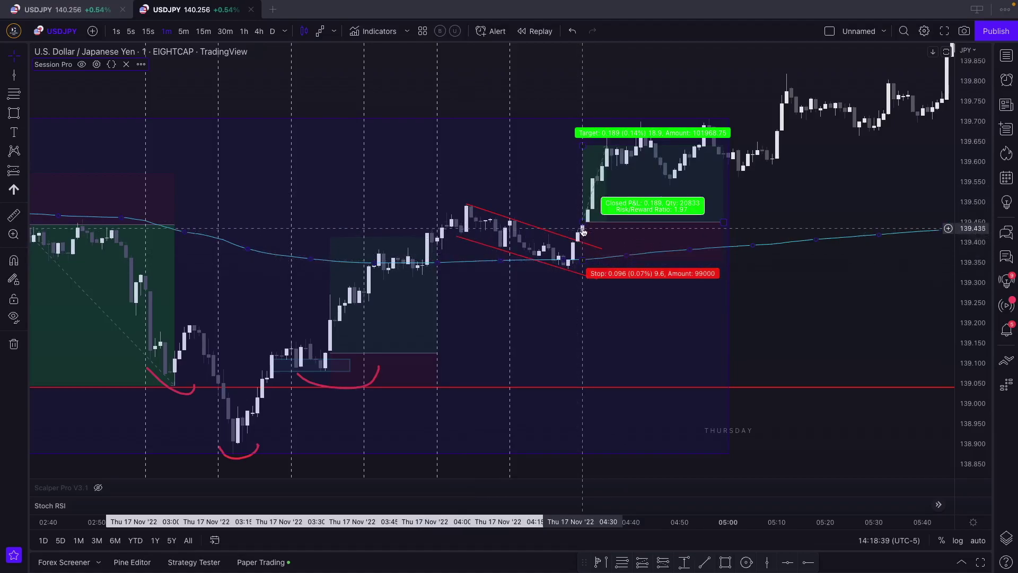
left_click_drag(584, 232, 581, 232)
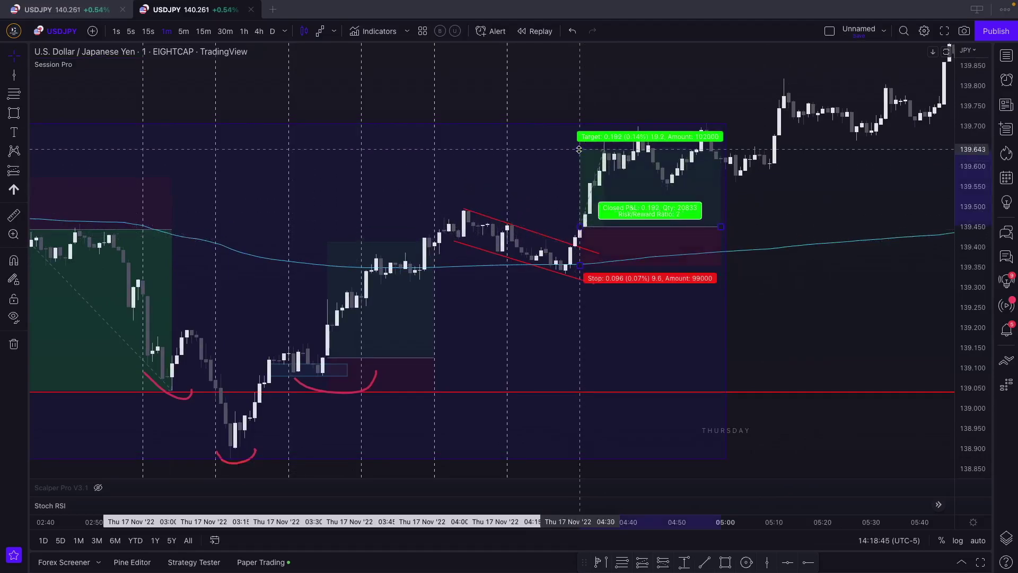
left_click_drag(723, 229, 615, 228)
Draw a rectangle around the consolidation from about 04:39 to 05:18, between about 139.547 and 139.700.
scroll(771, 251, "down", 3)
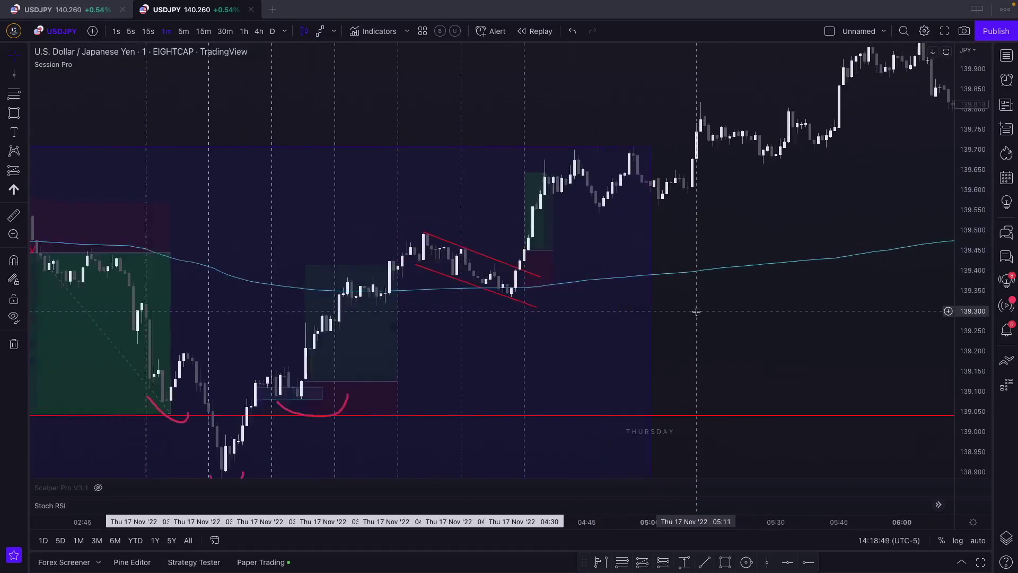
scroll(751, 288, "down", 4)
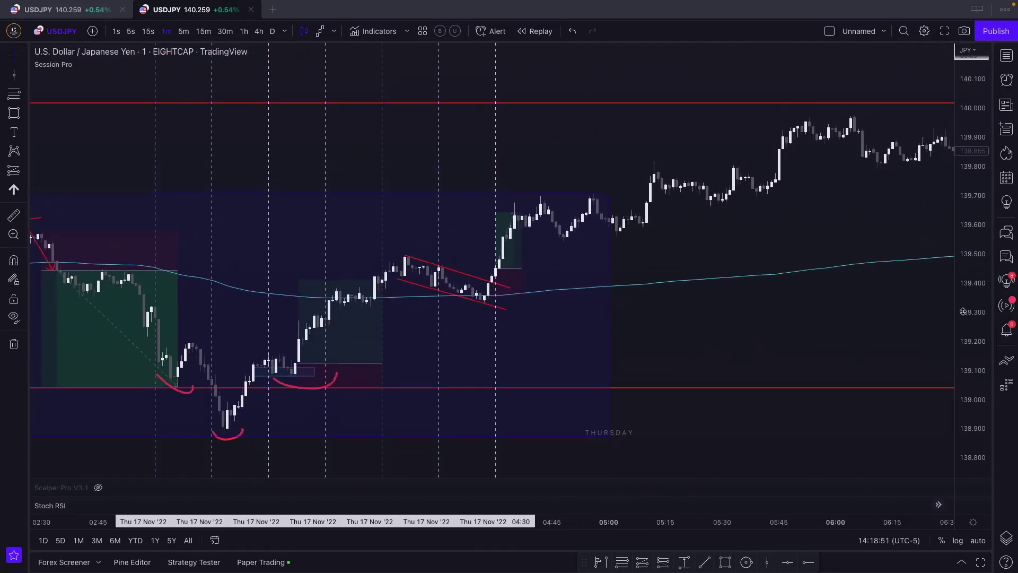
scroll(660, 326, "right", 3)
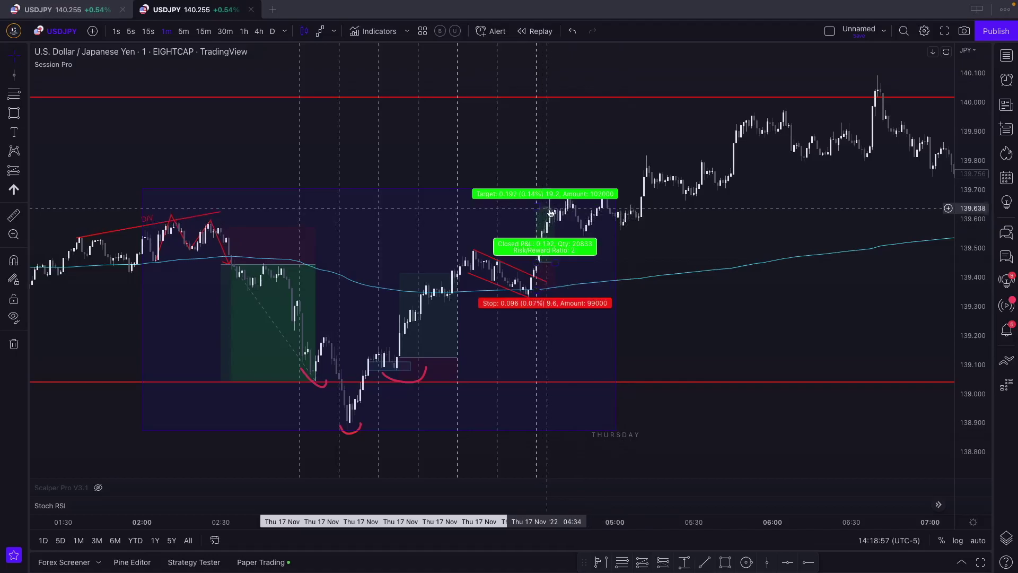
mouse_move(550, 236)
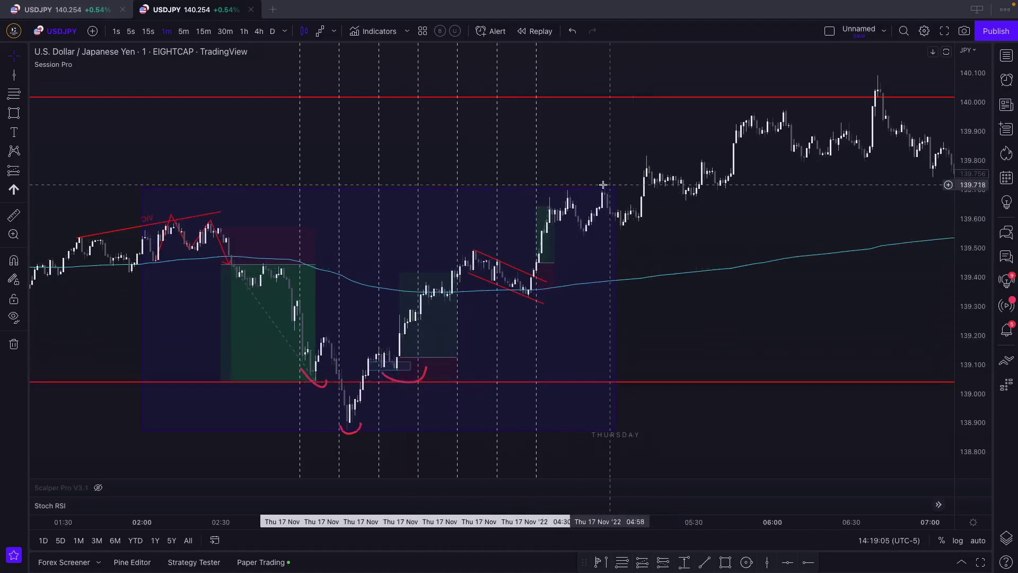
key("alt+shift+r")
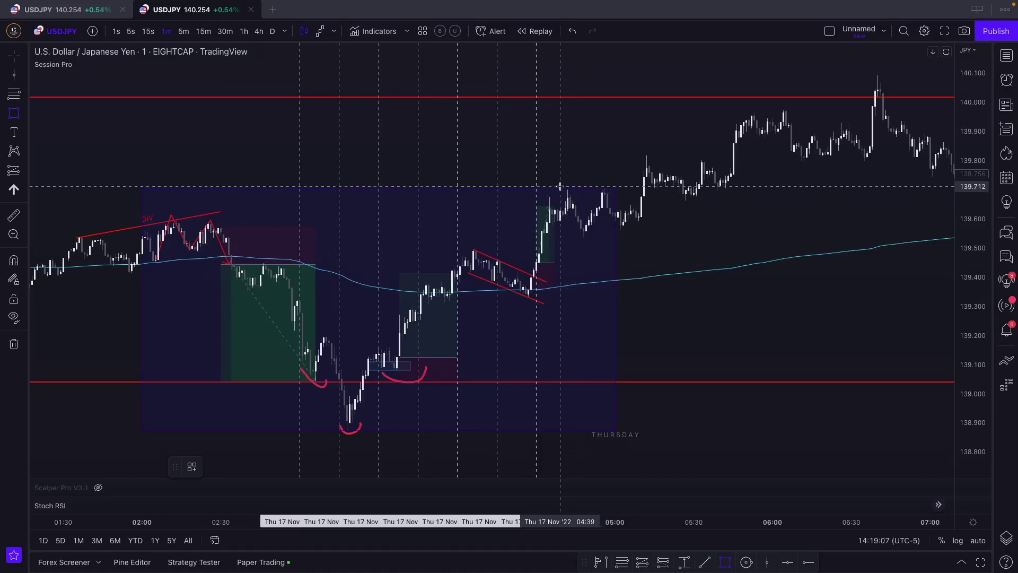
left_click_drag(559, 189, 663, 234)
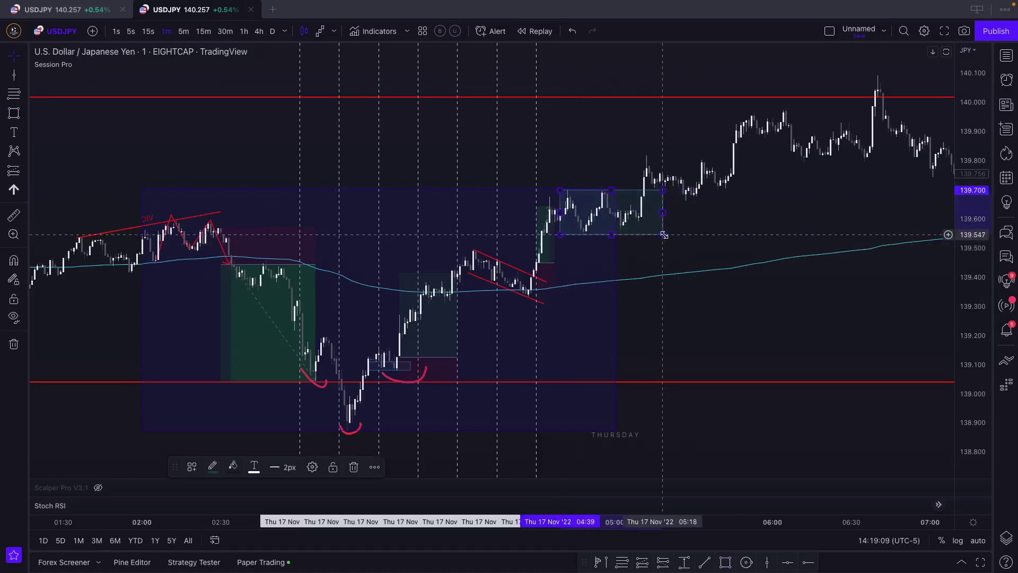
Draw a rising trend line beneath the consolidation lows from about 139.538 at 04:49 to about 139.60 at 05:15.
left_click(24, 79)
left_click(53, 76)
left_click(586, 237)
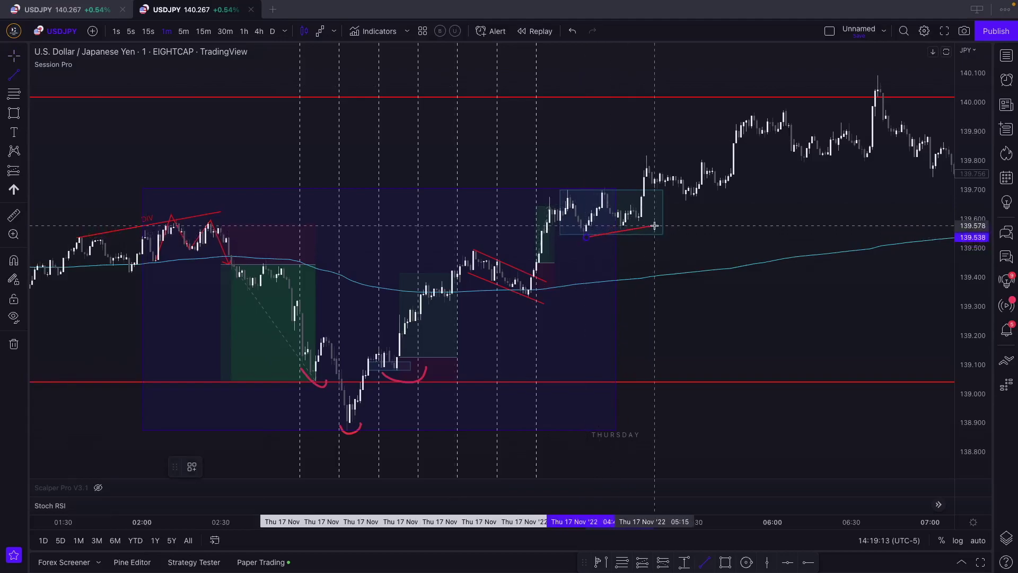
left_click(654, 220)
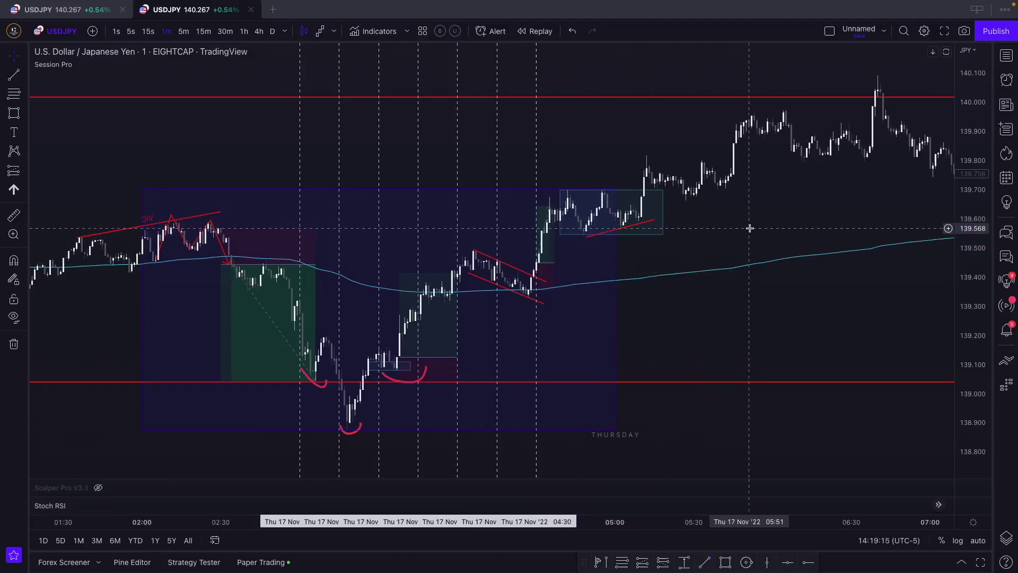
Shorten the consolidation rectangle to end at the breakout candle, at about 05:12.
scroll(625, 303, "up", 1)
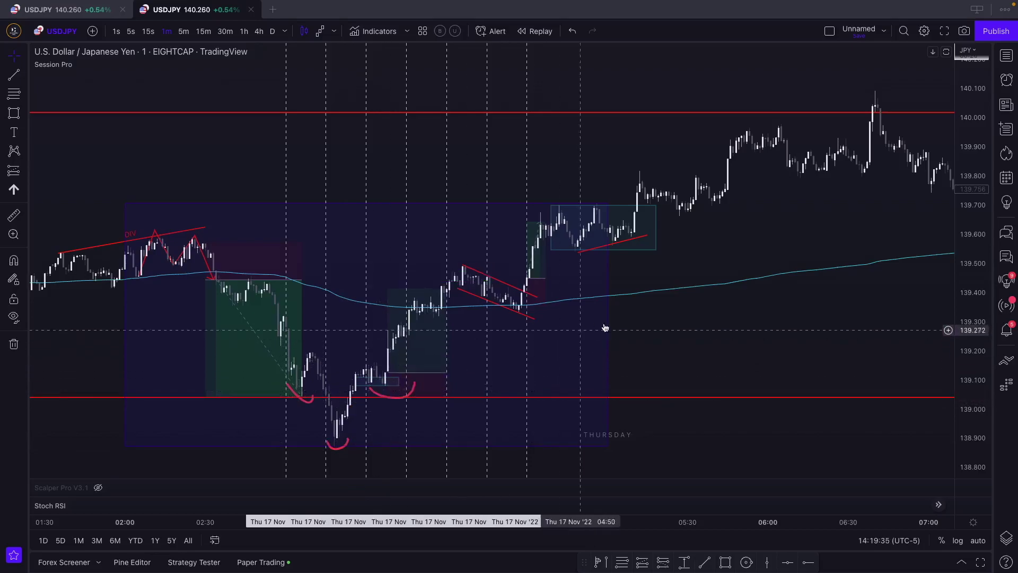
scroll(636, 313, "right", 5)
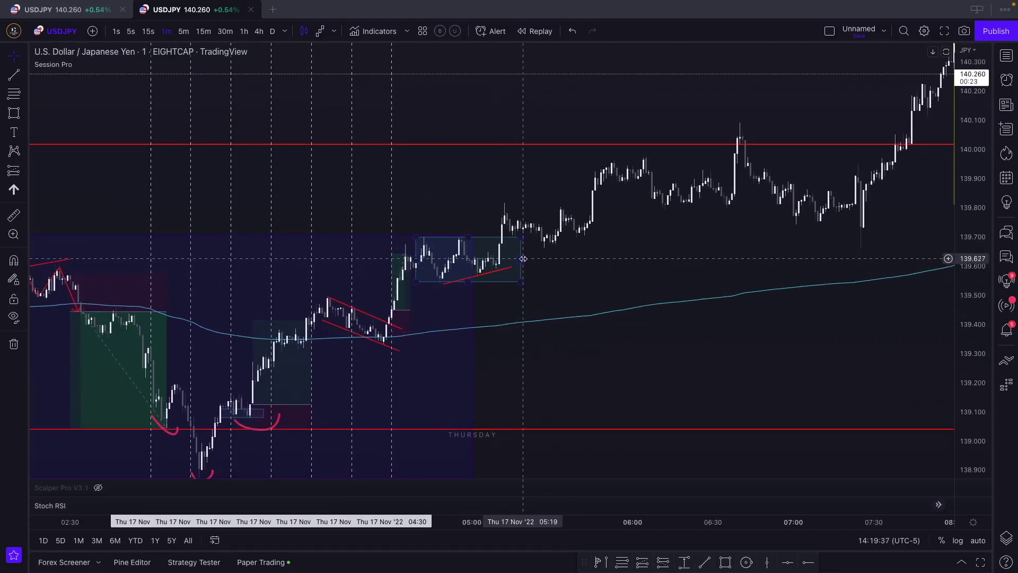
left_click_drag(522, 262, 505, 262)
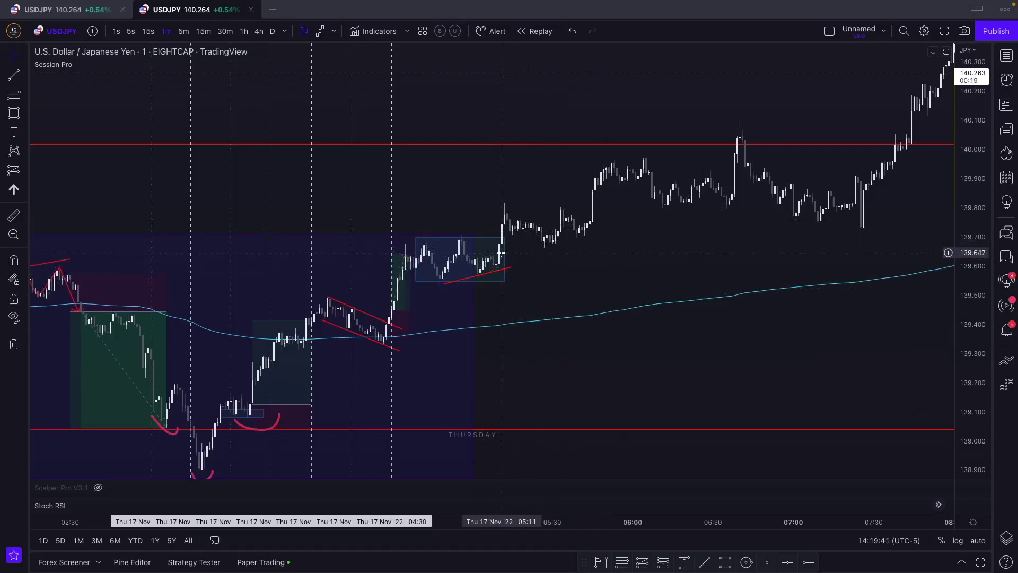
Review the breakout above the consolidation, the rally towards the upper red line, and the earlier inverse head-and-shoulders and flag setups.
scroll(587, 266, "right", 2)
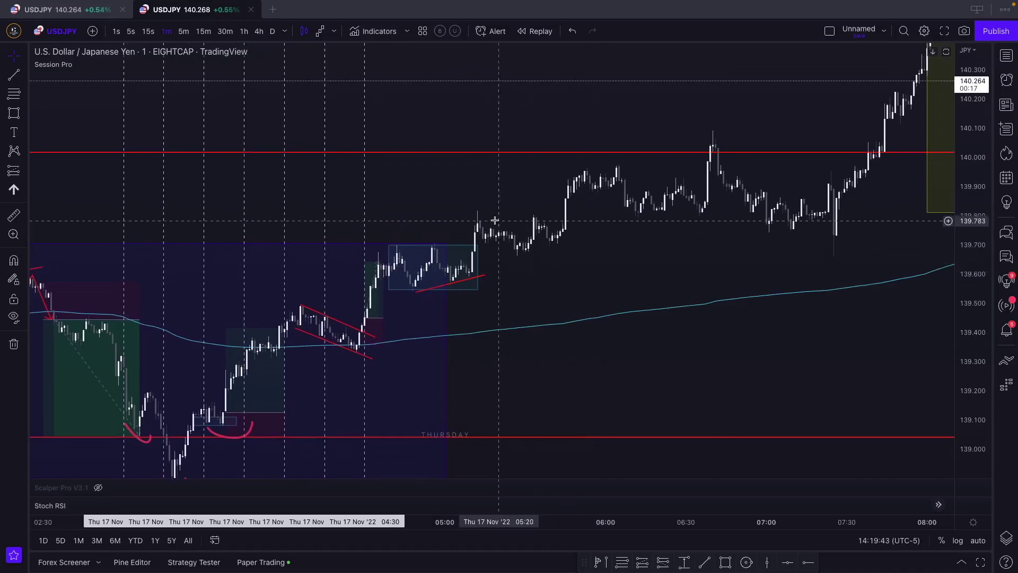
scroll(596, 232, "right", 2)
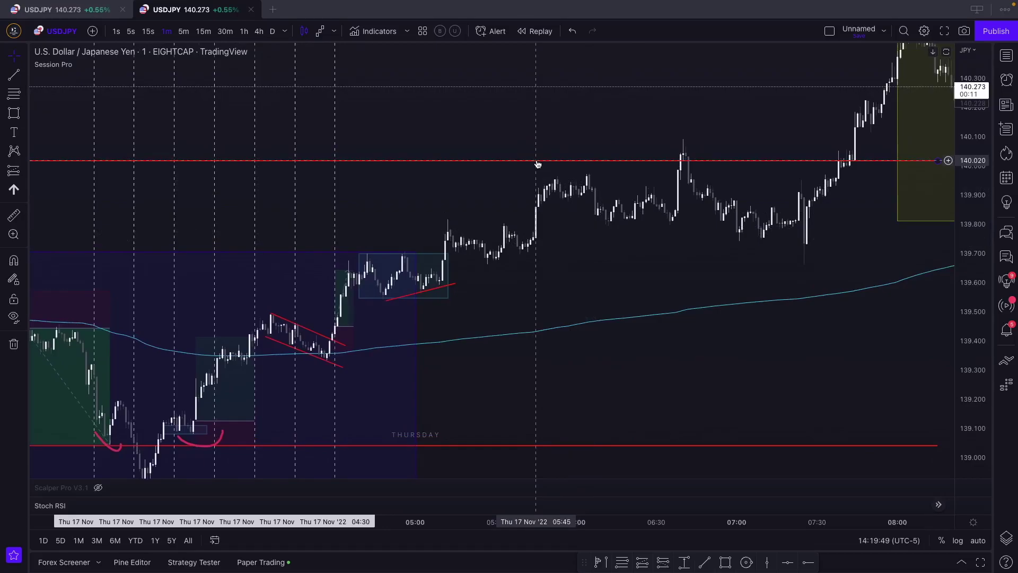
scroll(537, 163, "left", 4)
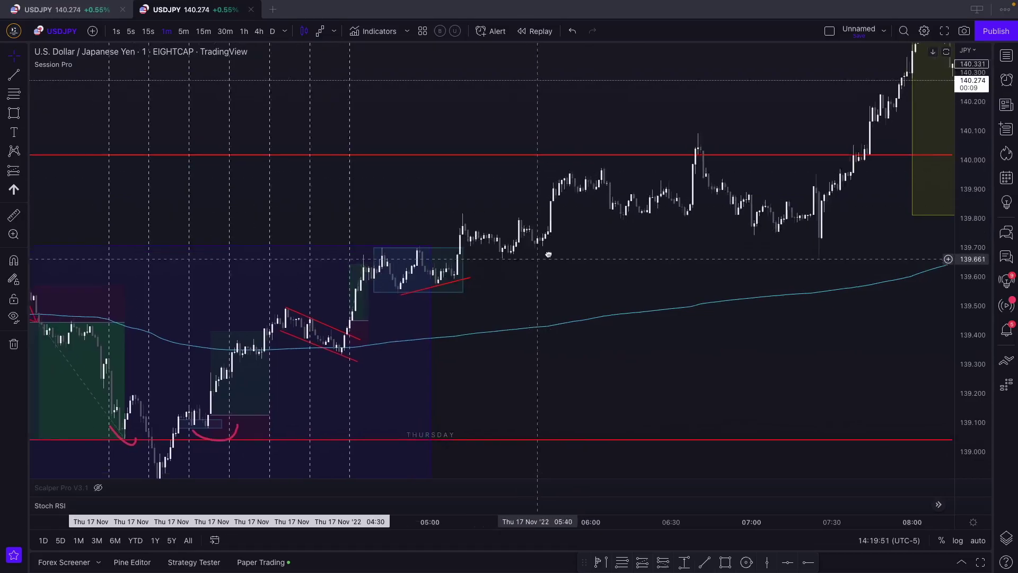
scroll(540, 289, "up", 2)
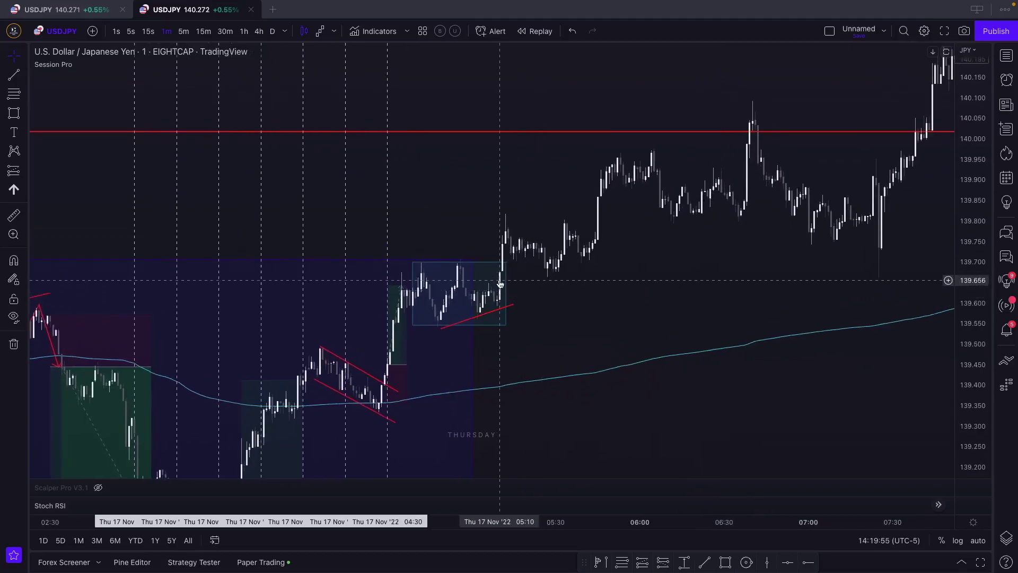
left_click_drag(284, 359, 345, 193)
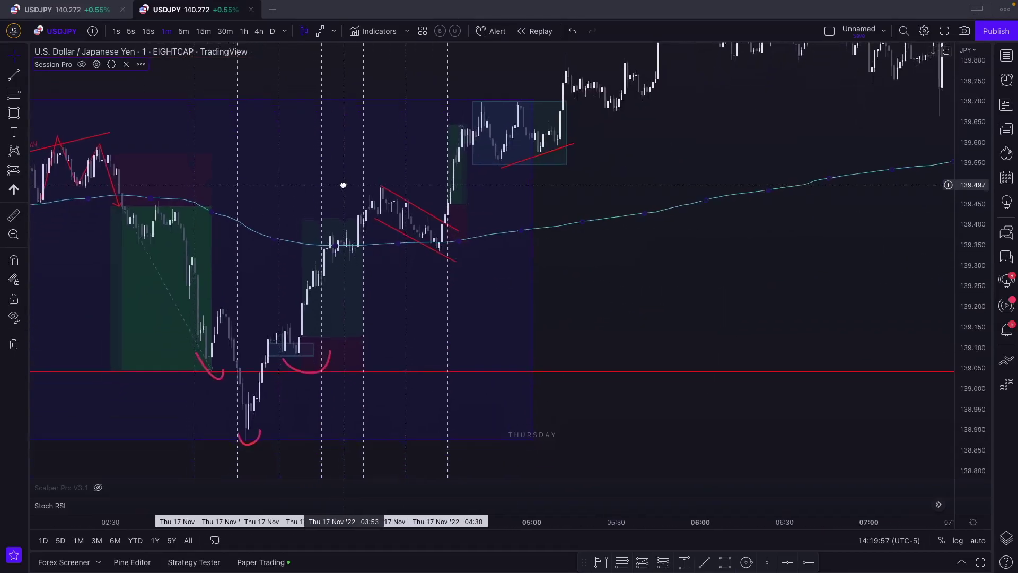
left_click_drag(678, 164, 687, 307)
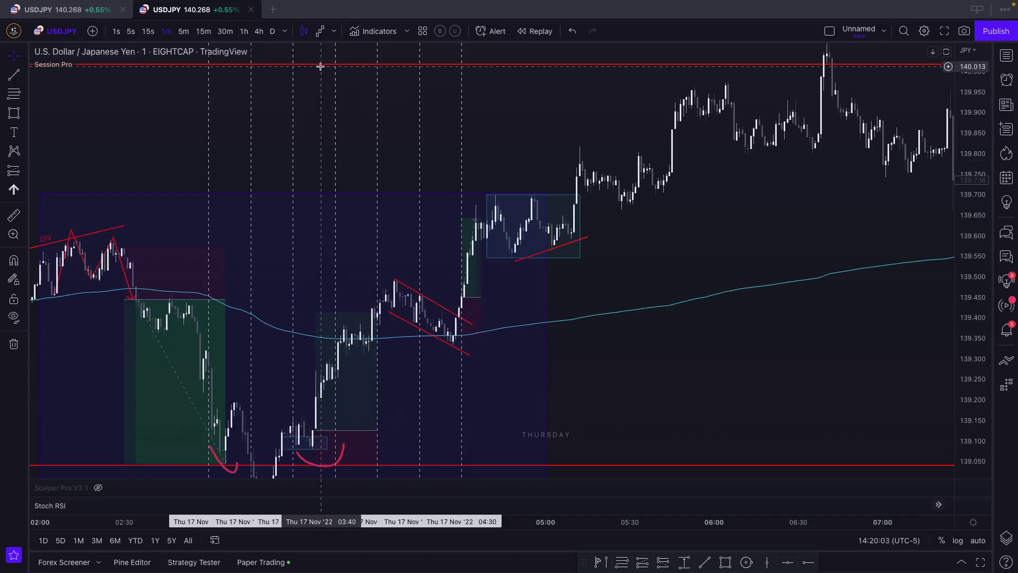
scroll(698, 268, "up", 3)
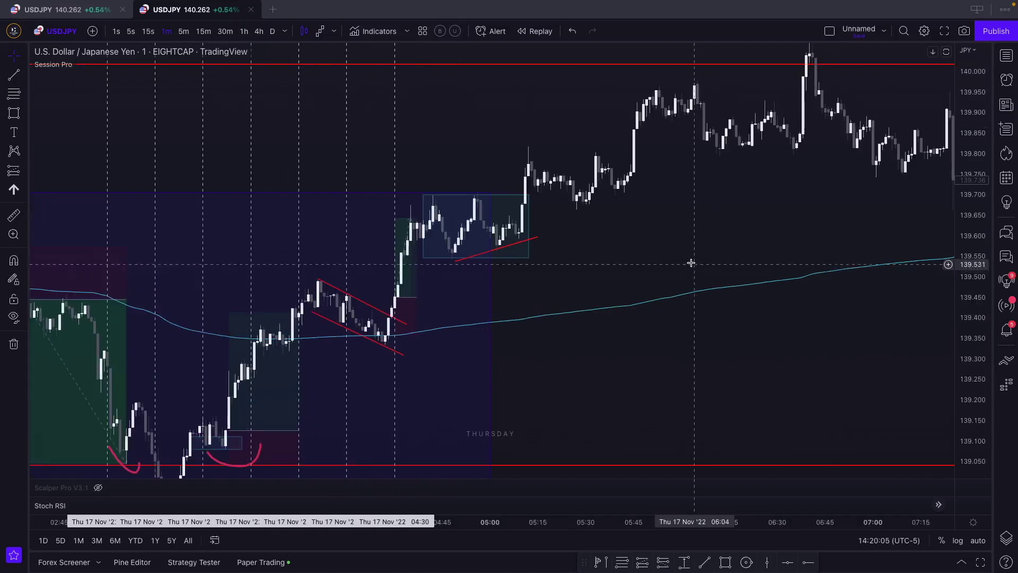
scroll(714, 402, "down", 2)
left_click_drag(448, 477, 447, 345)
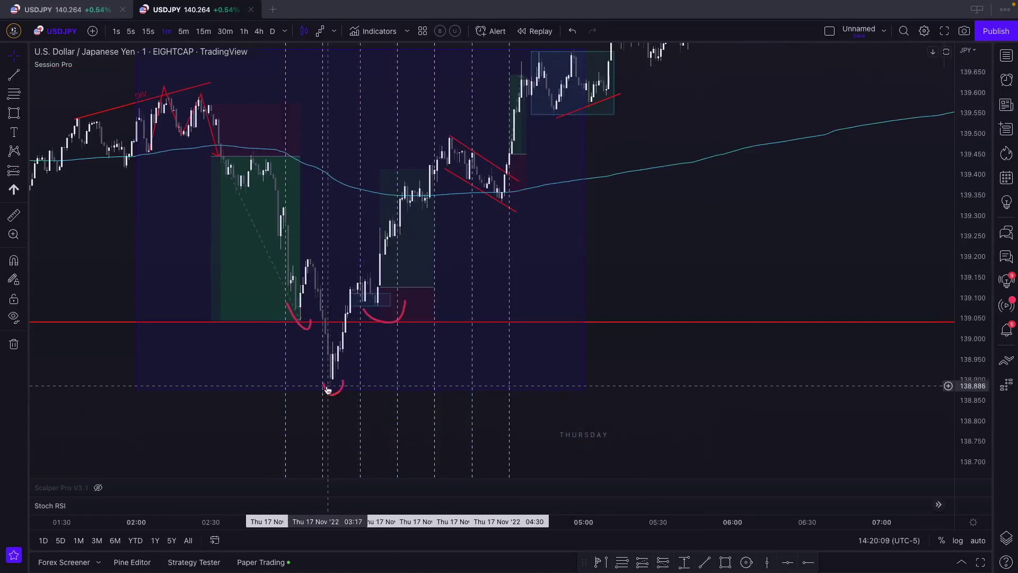
scroll(673, 323, "right", 3)
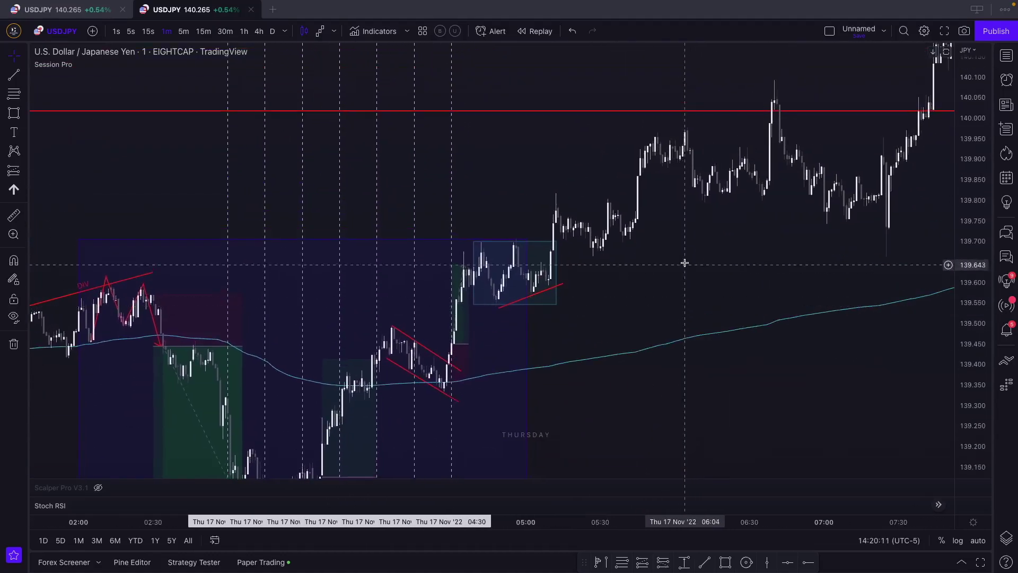
scroll(625, 269, "right", 4)
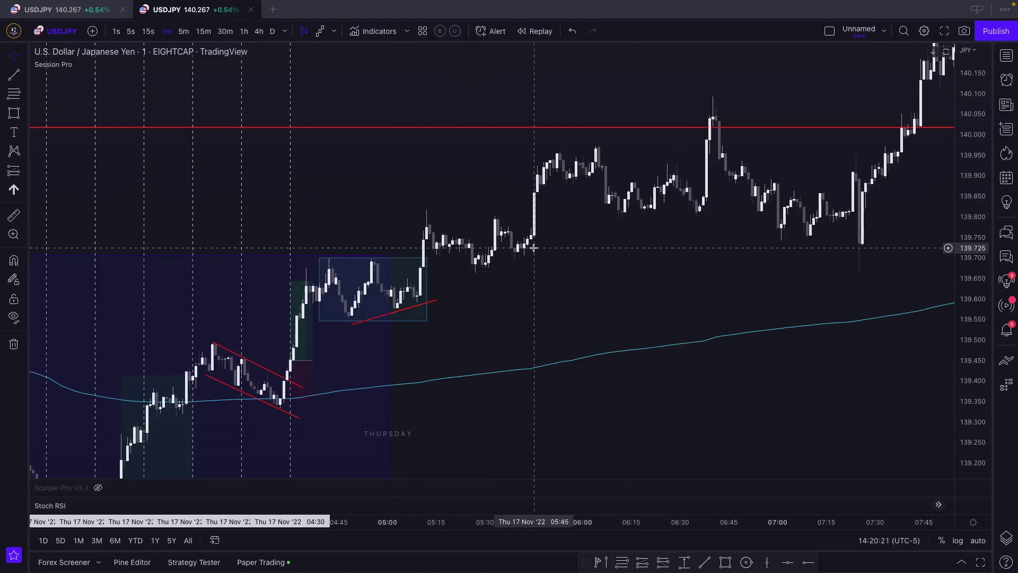
Draw a rectangle from the 05:46 breakout candle to about 06:46, between about 139.771 and 139.855.
left_click_drag(734, 246, 607, 289)
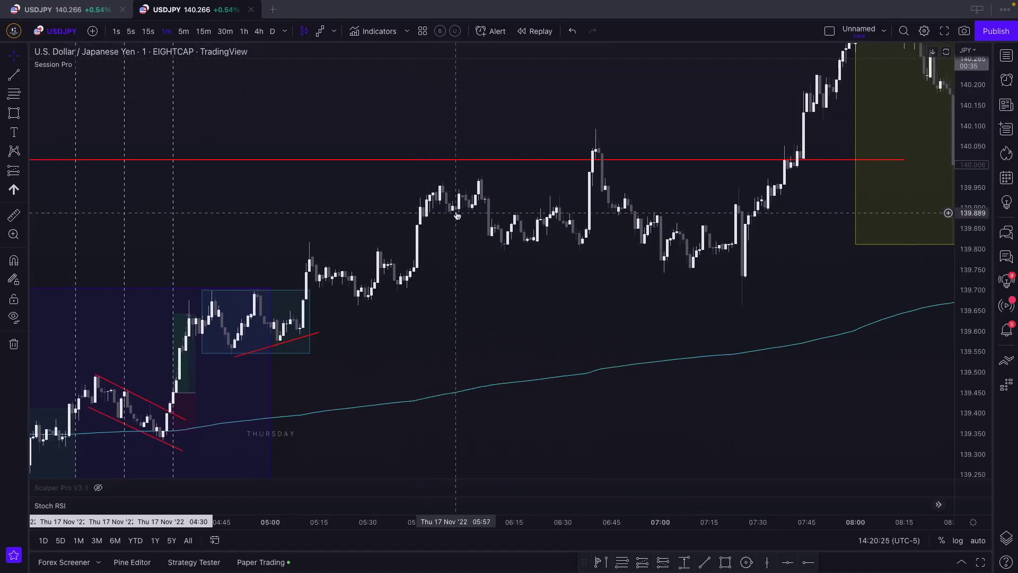
scroll(446, 260, "right", 3)
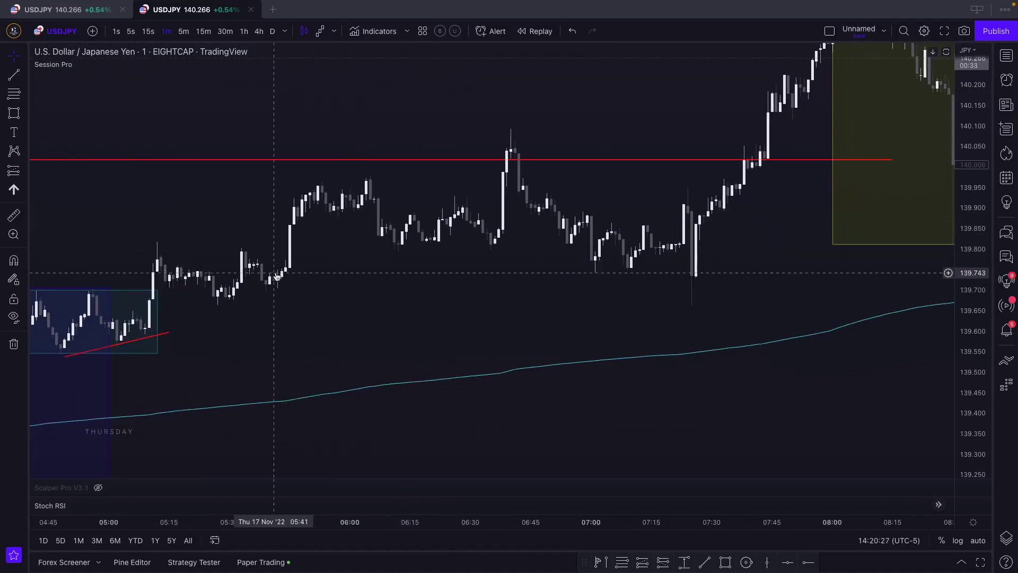
left_click(14, 113)
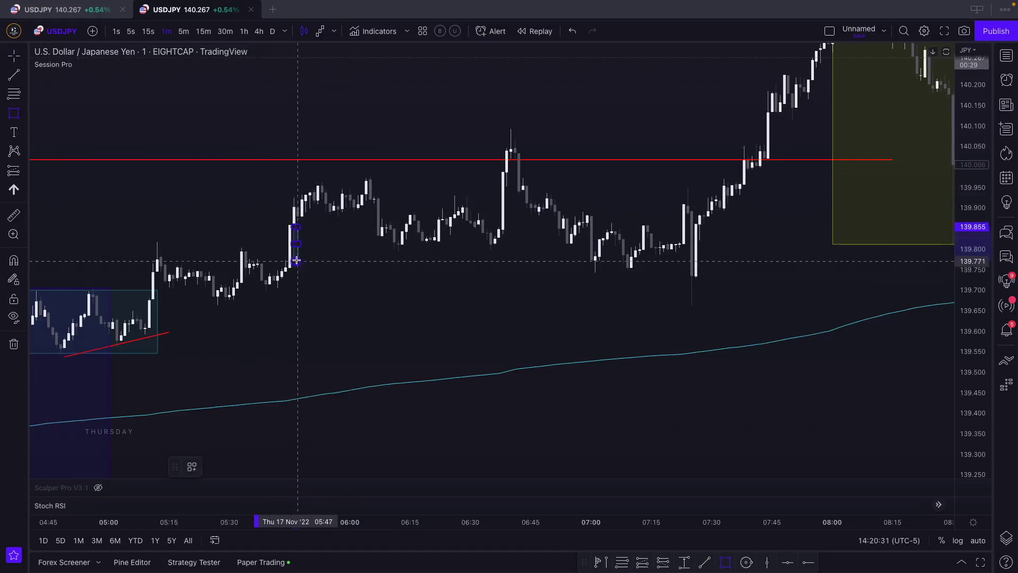
left_click(535, 260)
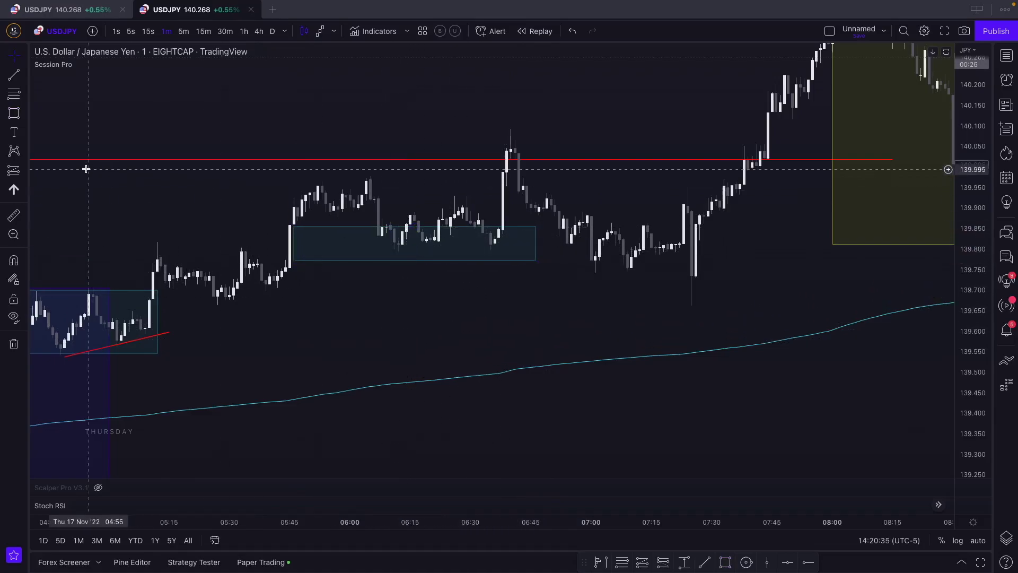
Place a long position at the 06:22 candle in the demand rectangle, entry about 139.87, with a 12.0-pip stop and 19.6-pip target.
left_click(14, 170)
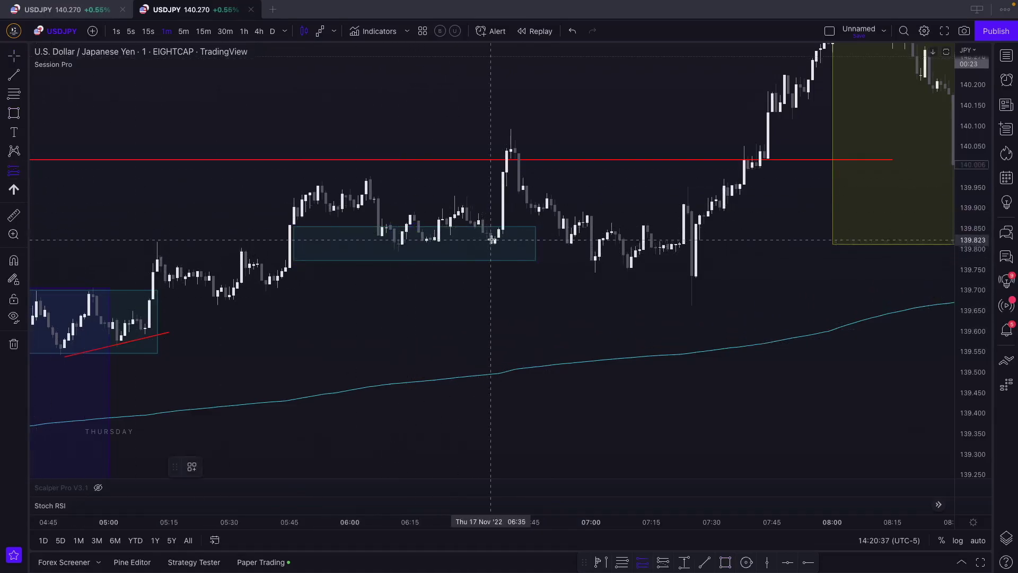
left_click(439, 219)
mouse_move(439, 303)
left_mouse_down()
mouse_move(428, 255)
mouse_move(426, 269)
left_mouse_up()
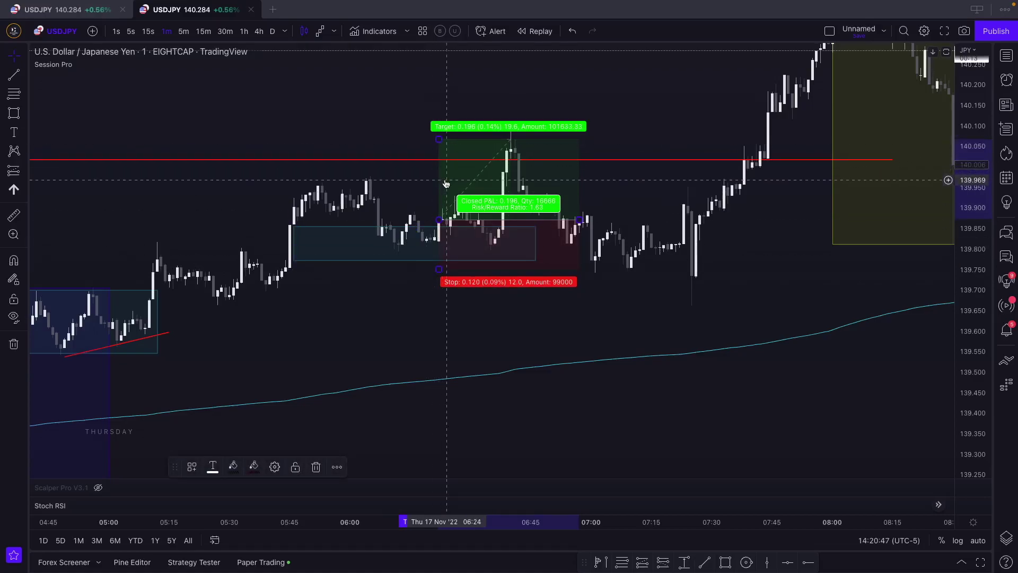
left_click(650, 285)
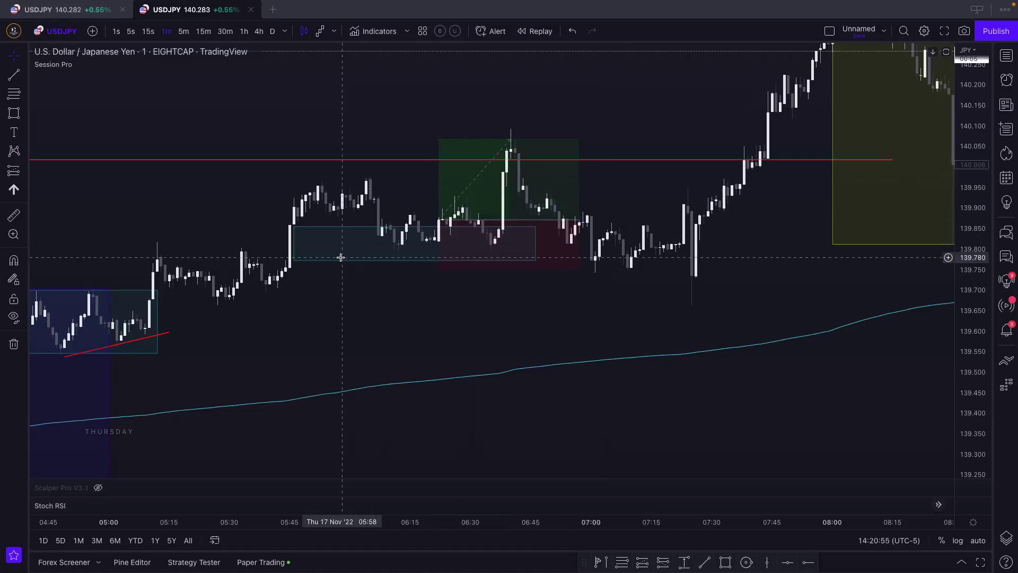
Review the earlier setups back from the demand-zone long: the consolidation breakout, flag, inverse head-and-shoulders and initial short.
left_click_drag(337, 257, 470, 295)
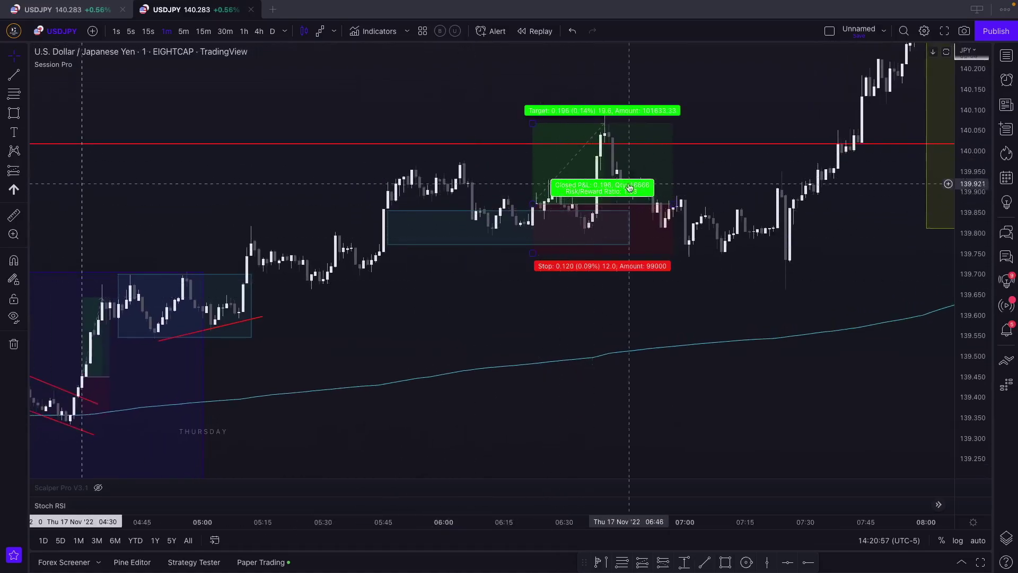
left_click_drag(524, 304, 723, 289)
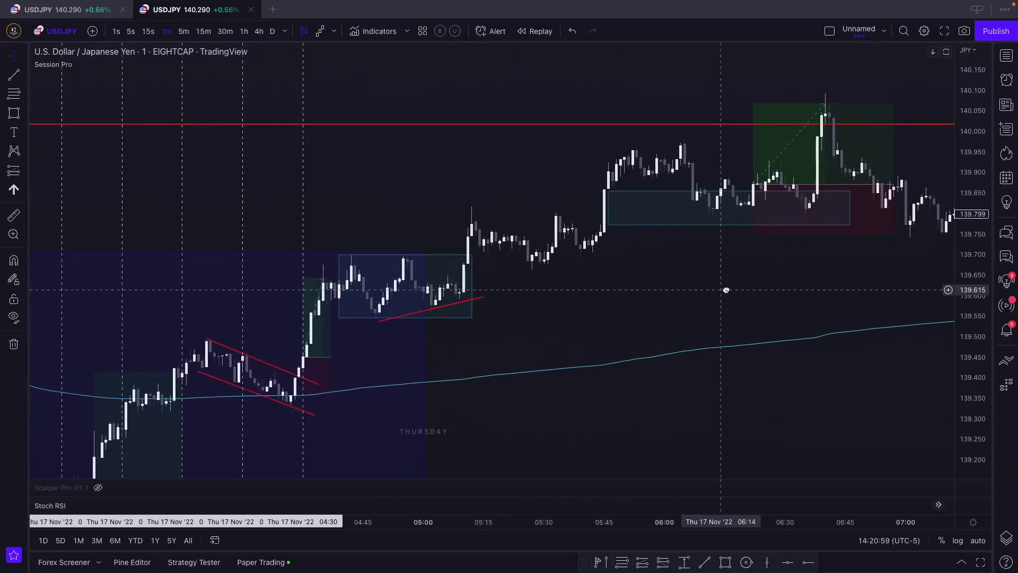
left_click_drag(451, 442, 651, 358)
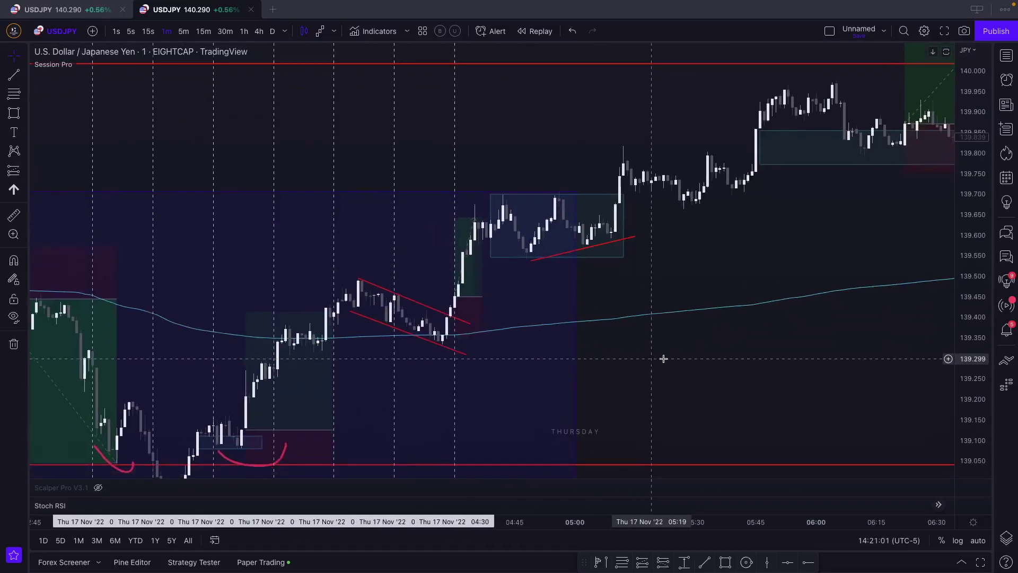
left_click(1001, 365)
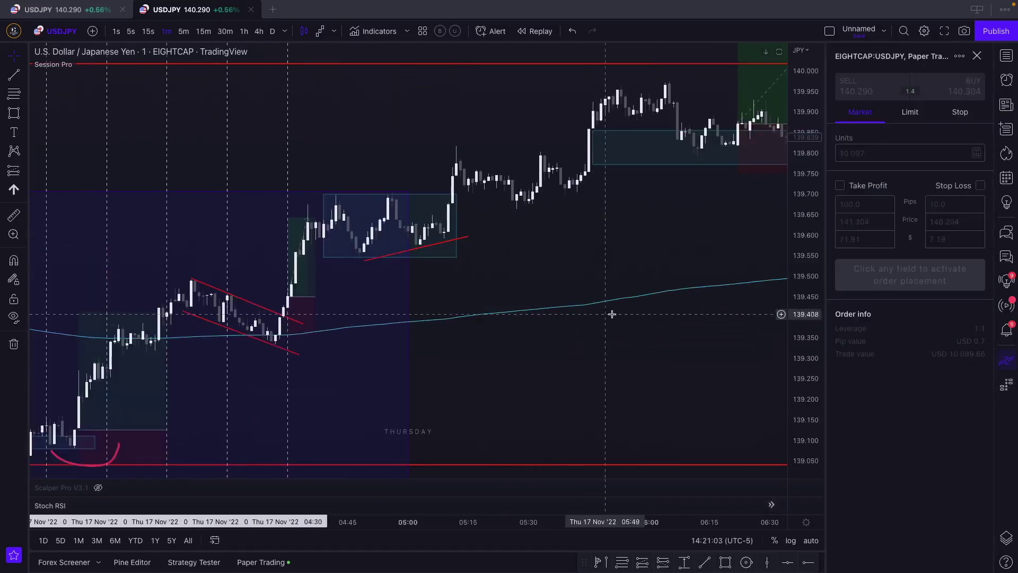
left_click(1004, 364)
left_click_drag(714, 361, 889, 284)
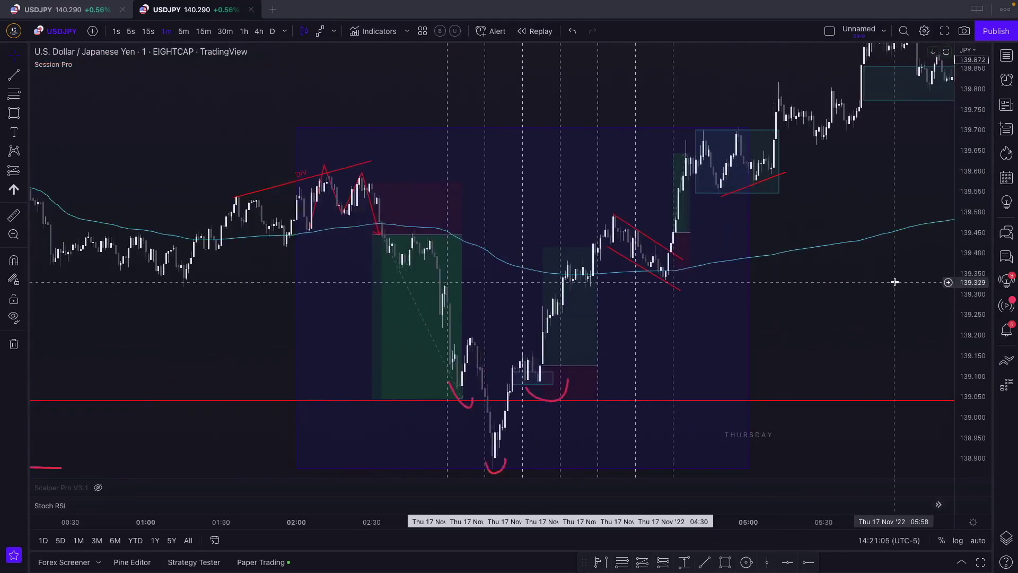
left_click_drag(985, 240, 662, 359)
scroll(752, 323, "down", 2)
scroll(841, 313, "up", 5)
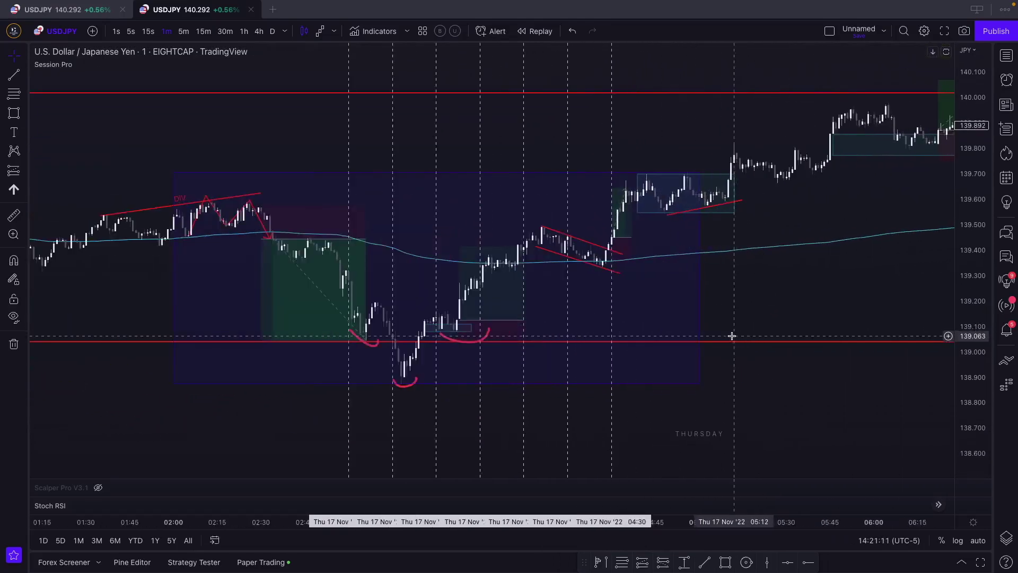
scroll(789, 323, "left", 4)
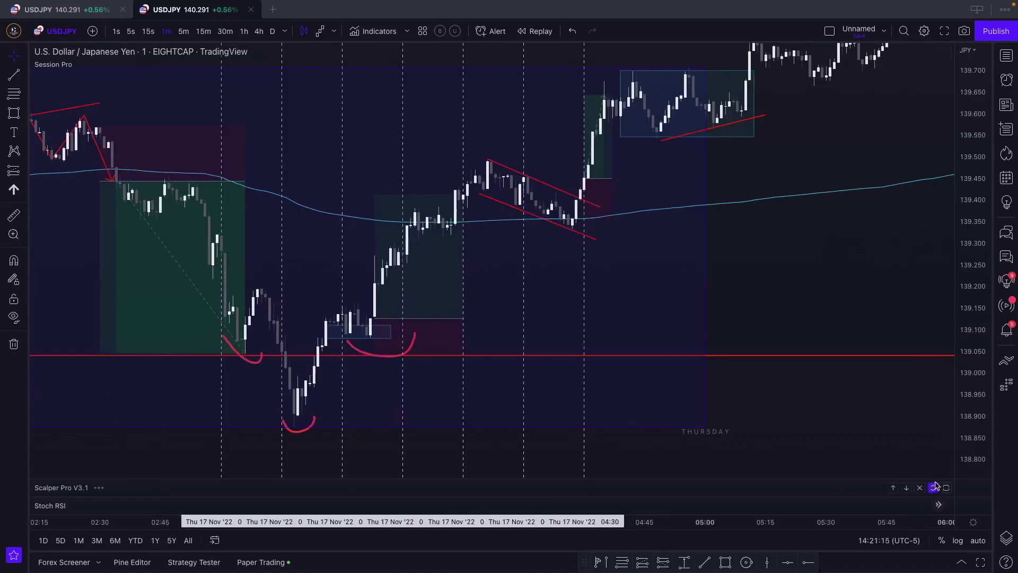
Expand the collapsed Scalper Pro V3.1 and Stoch RSI panes and bring the Scalper Pro line into range beside the flag setup.
left_click(933, 487)
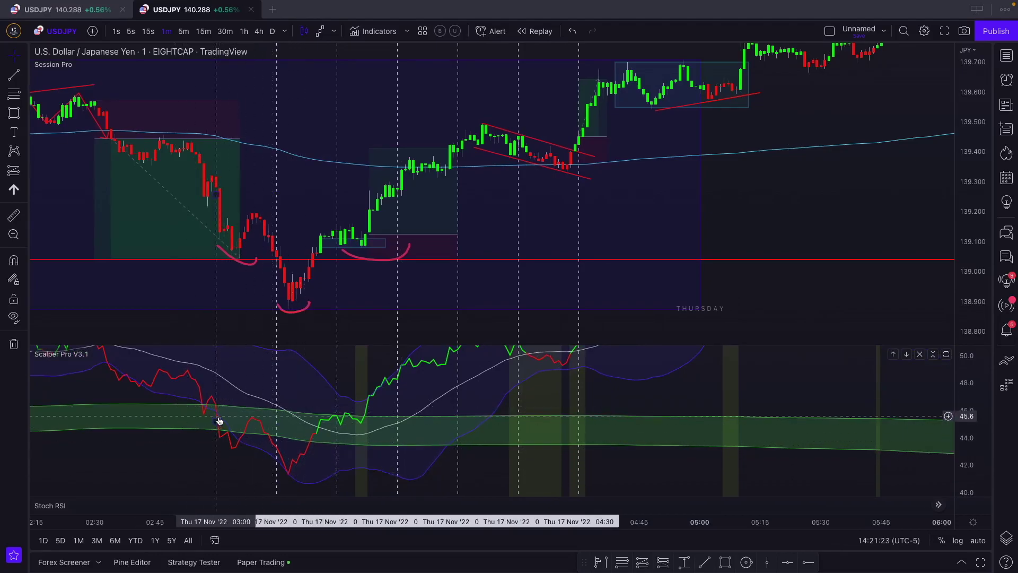
scroll(231, 419, "left", 2)
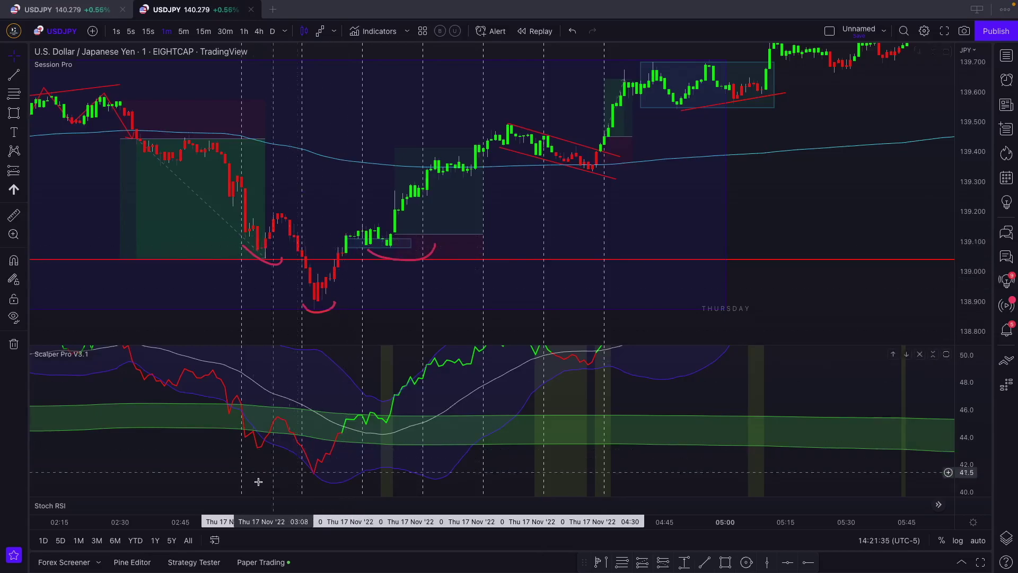
left_click(936, 506)
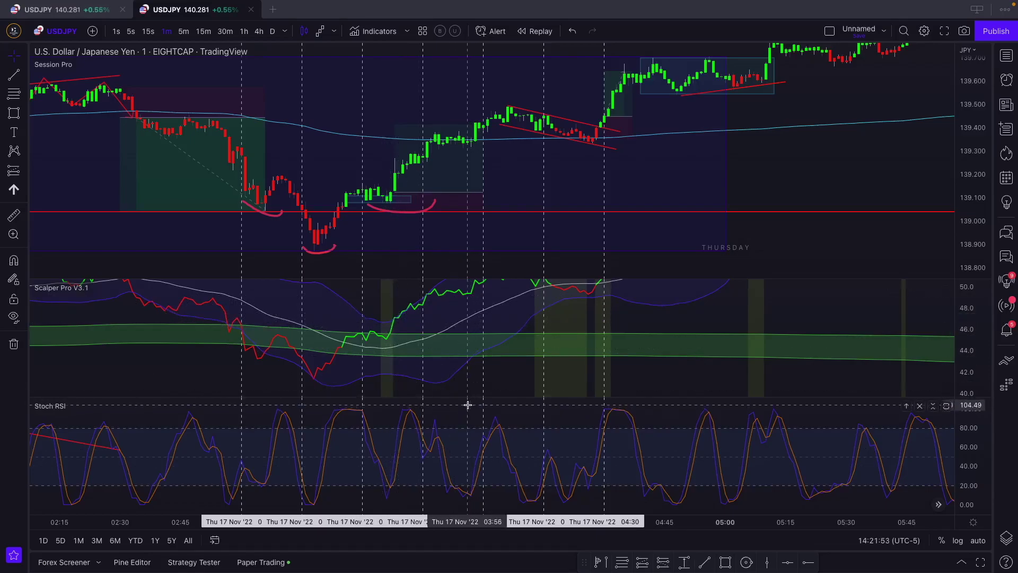
scroll(539, 404, "up", 3)
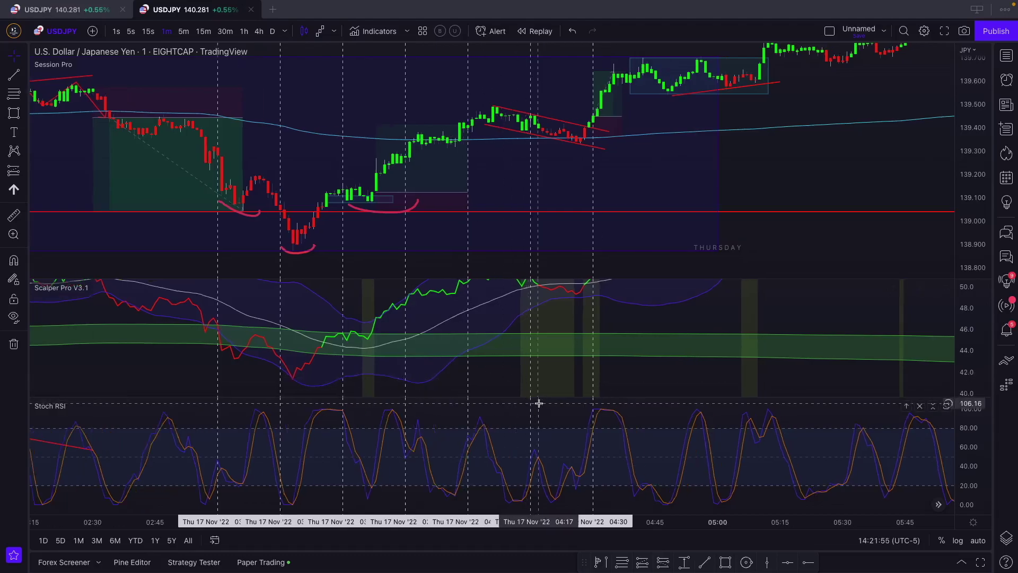
left_click_drag(602, 303, 597, 348)
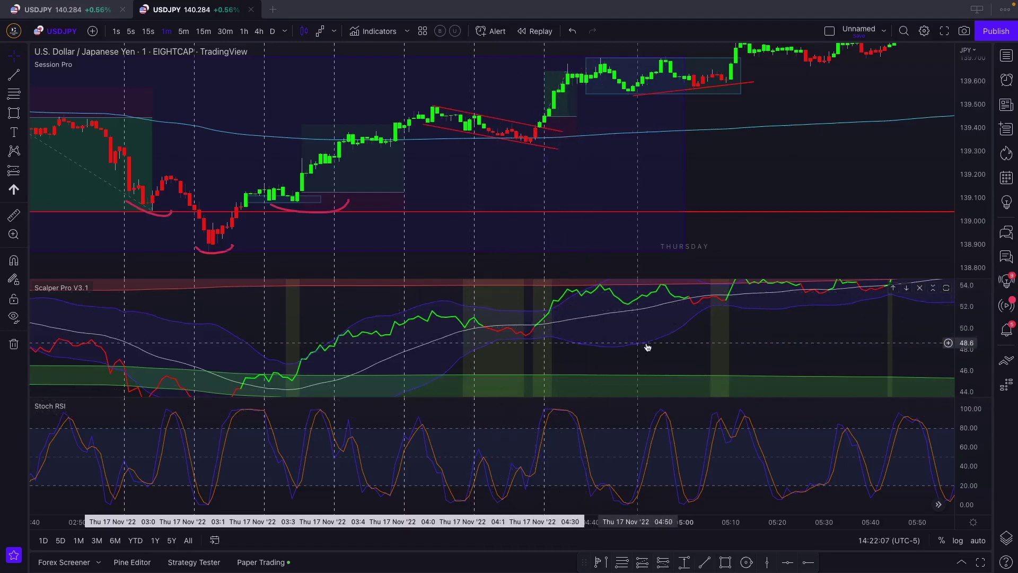
Examine price and both oscillators around the 07:25 dip, the rally through the upper red line and the 08:30 low.
right_click(391, 87)
left_click(426, 277)
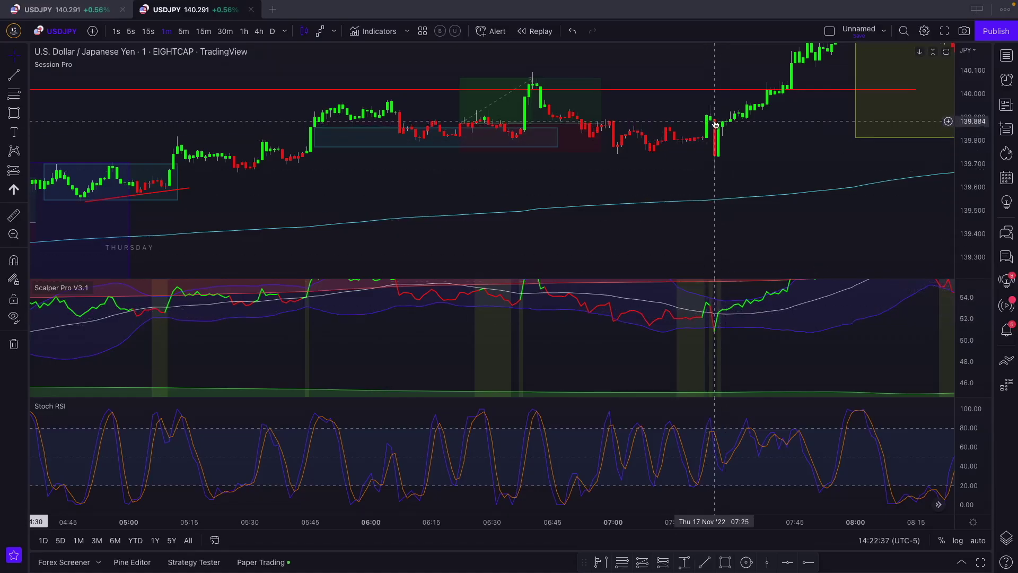
left_click_drag(743, 129, 700, 138)
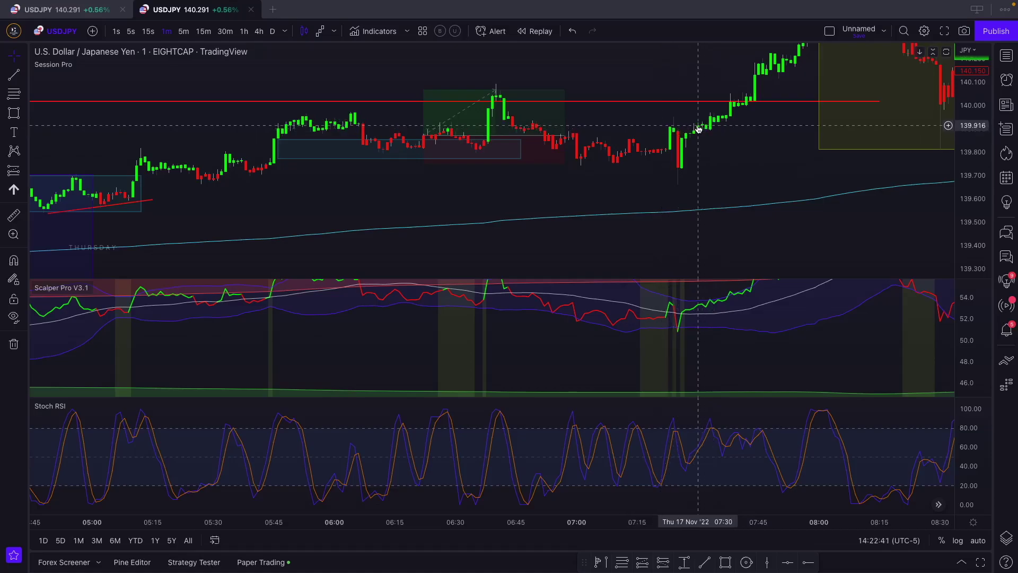
left_click_drag(700, 130, 603, 207)
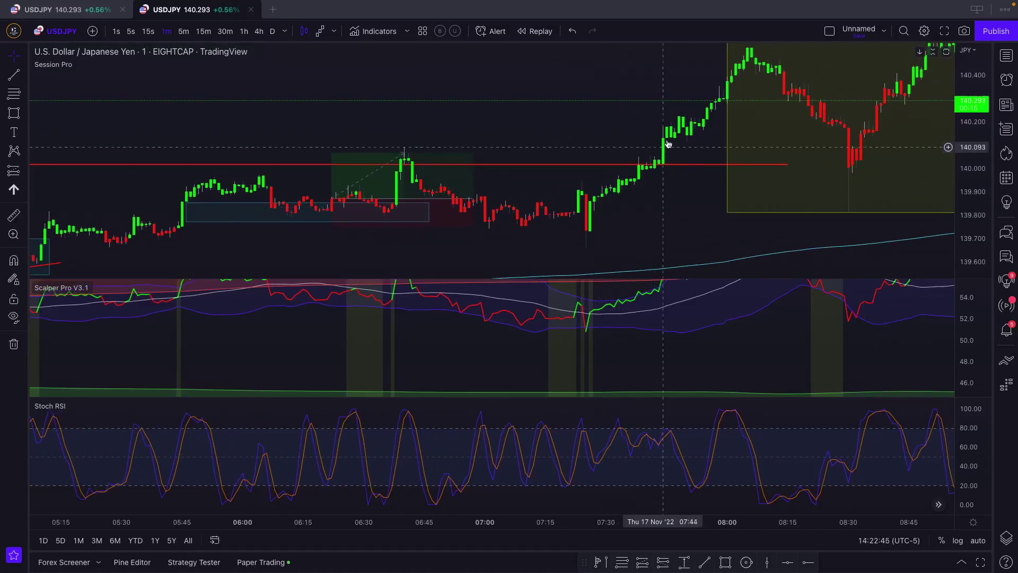
left_click_drag(627, 220, 662, 168)
scroll(662, 168, "down", 3)
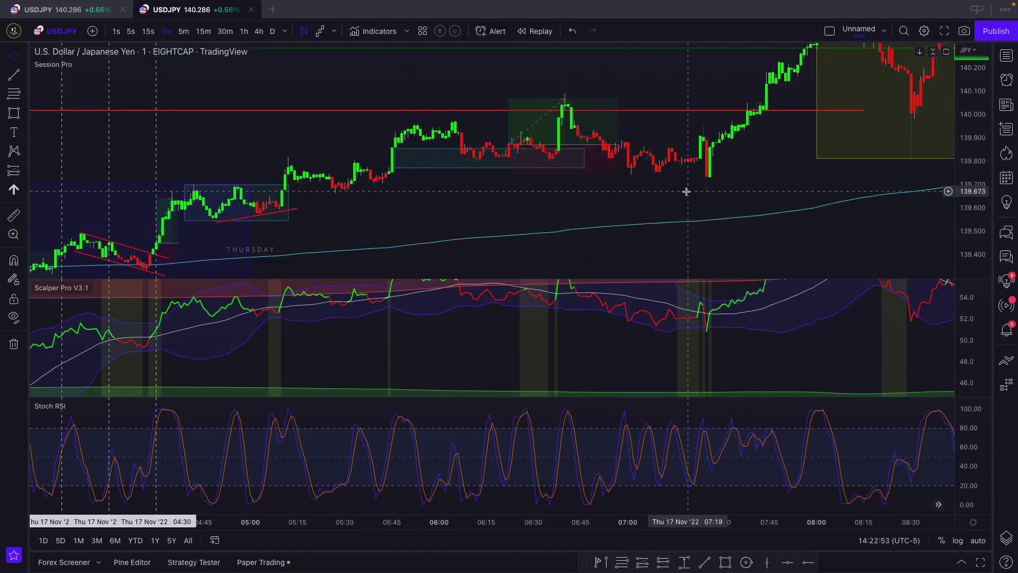
scroll(742, 175, "right", 5)
left_click_drag(749, 151, 682, 212)
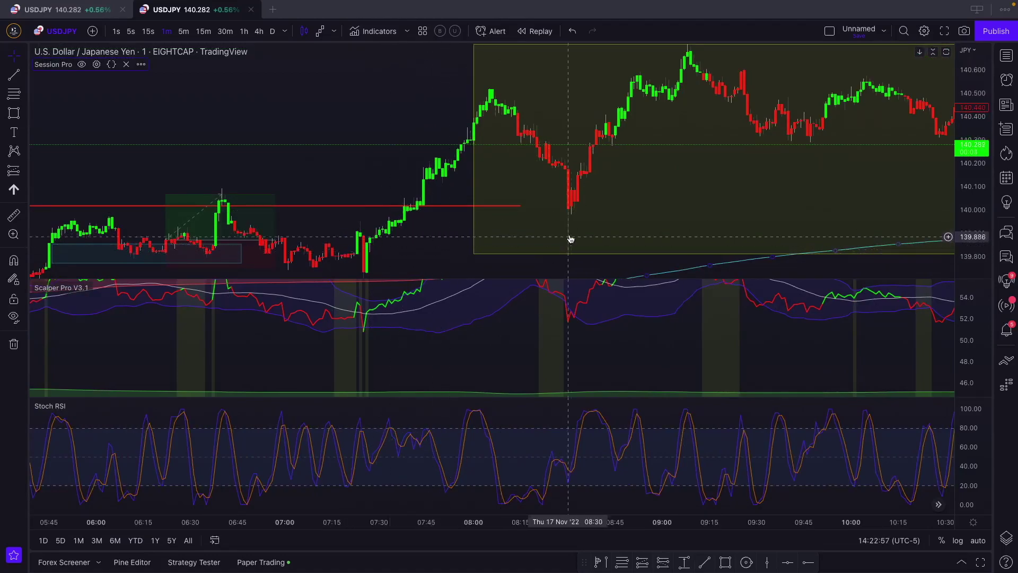
left_click_drag(570, 223, 594, 173)
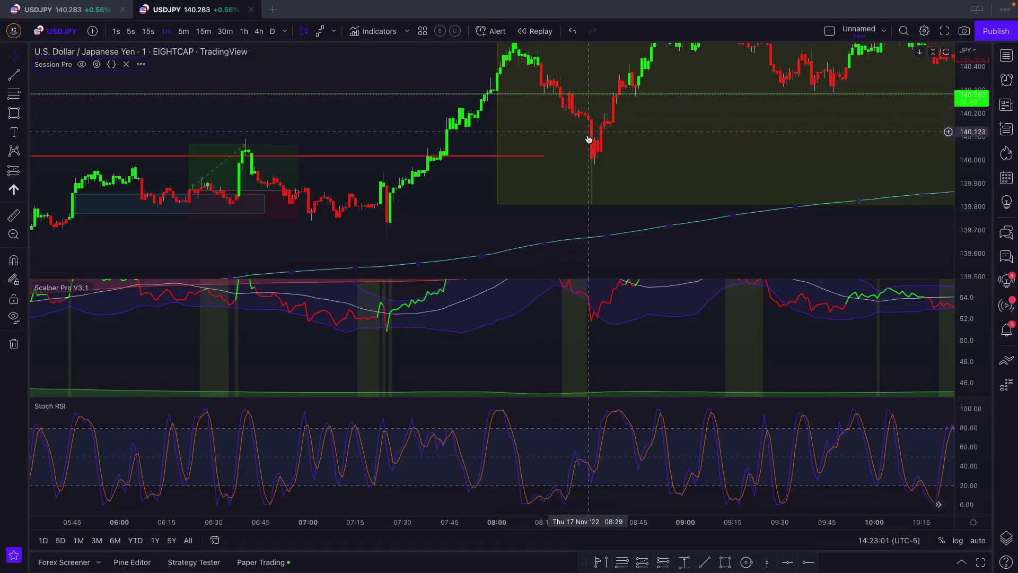
left_click_drag(606, 179, 616, 177)
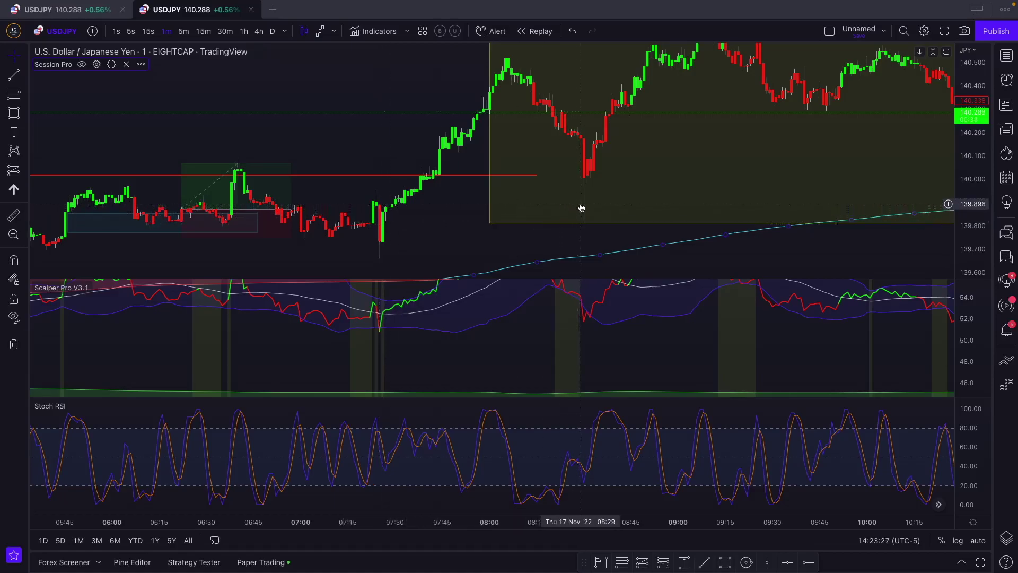
left_click_drag(607, 188, 600, 209)
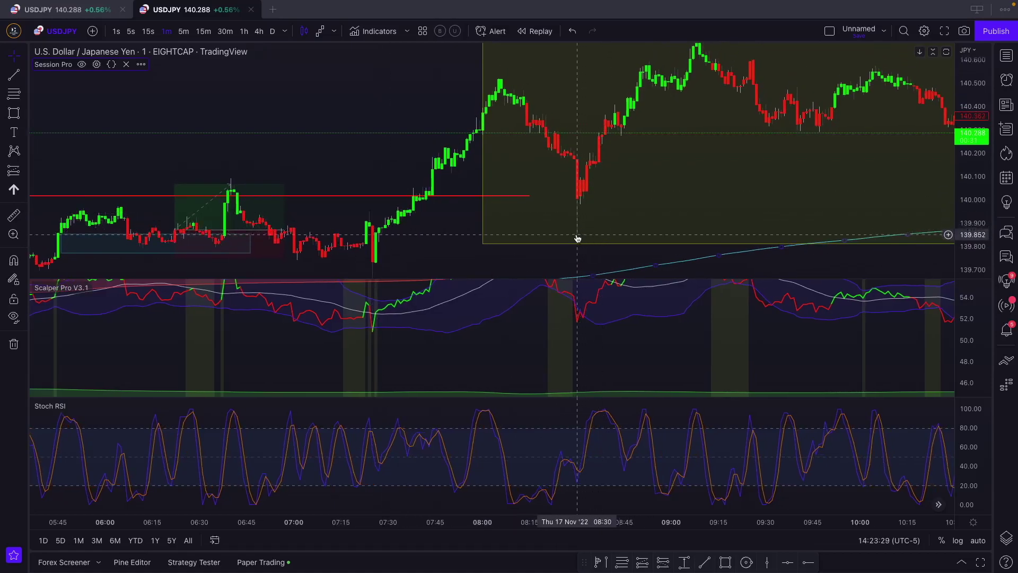
left_click_drag(608, 117, 547, 201)
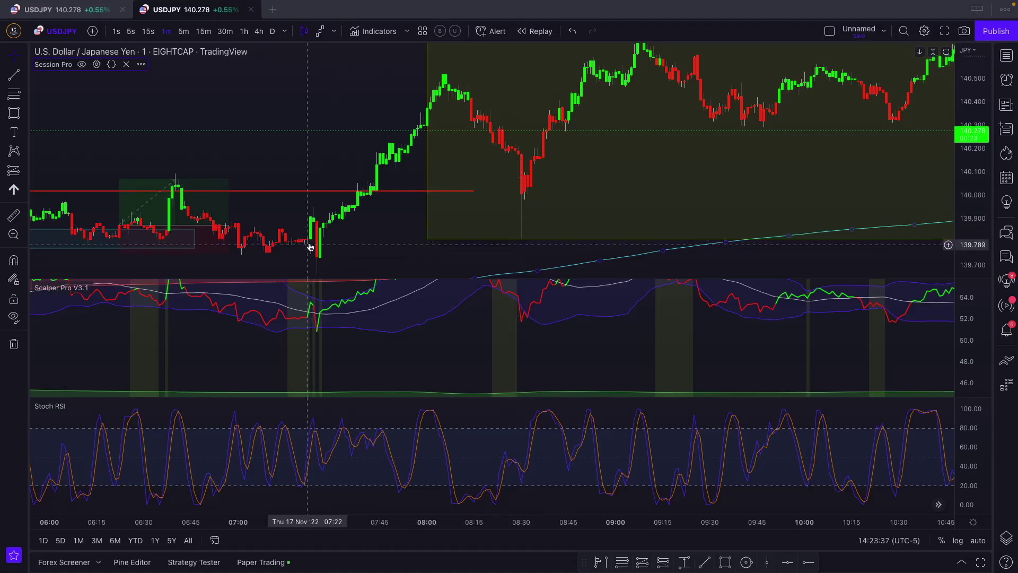
Examine the yellow session box from 08:00, the bearish divergence on Scalper Pro V3.1 and the price decline after 11:00.
left_click_drag(588, 148, 334, 196)
scroll(441, 182, "down", 4)
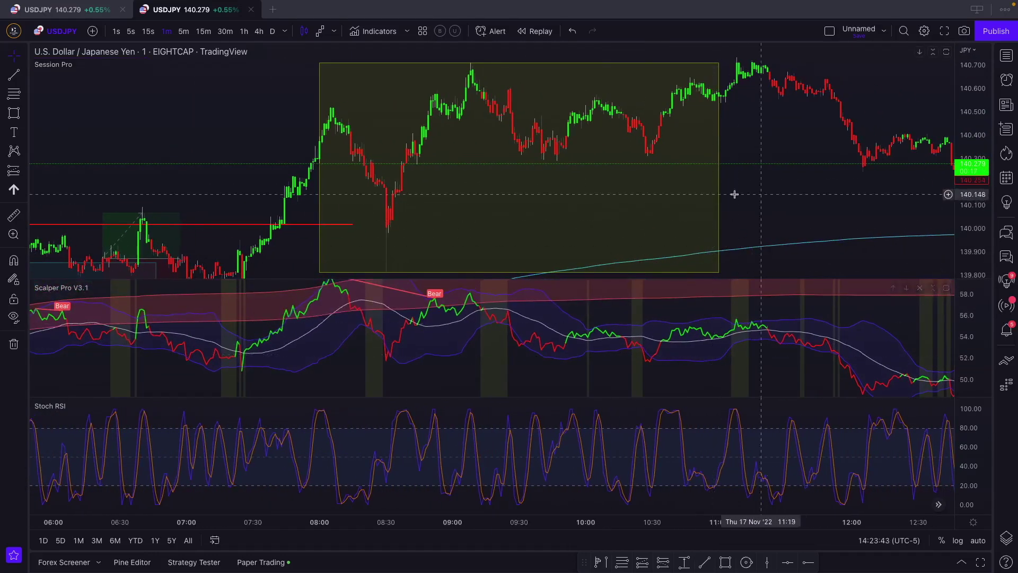
scroll(584, 194, "down", 3)
scroll(583, 188, "down", 1)
scroll(667, 165, "right", 3)
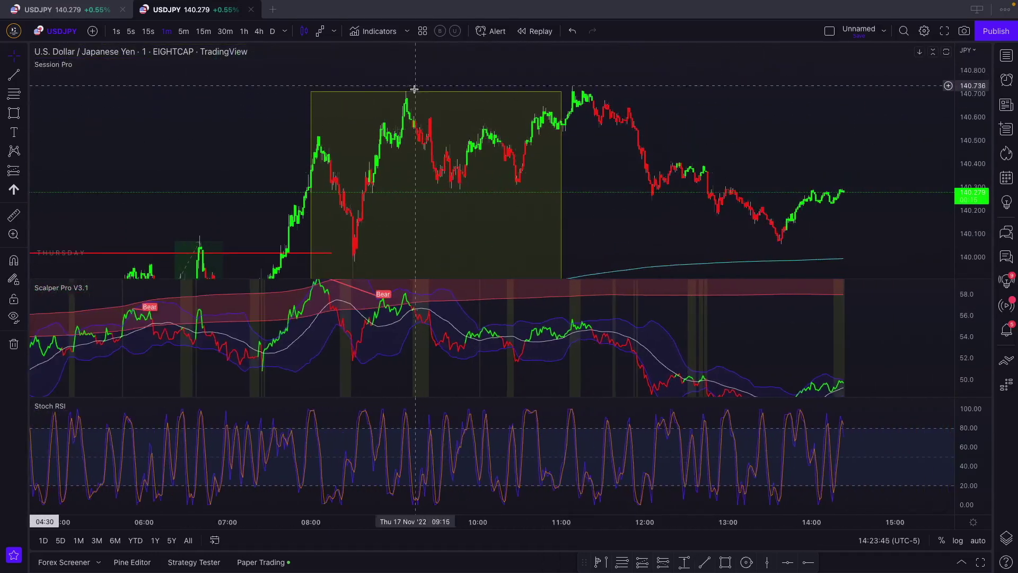
left_click_drag(425, 281, 425, 316)
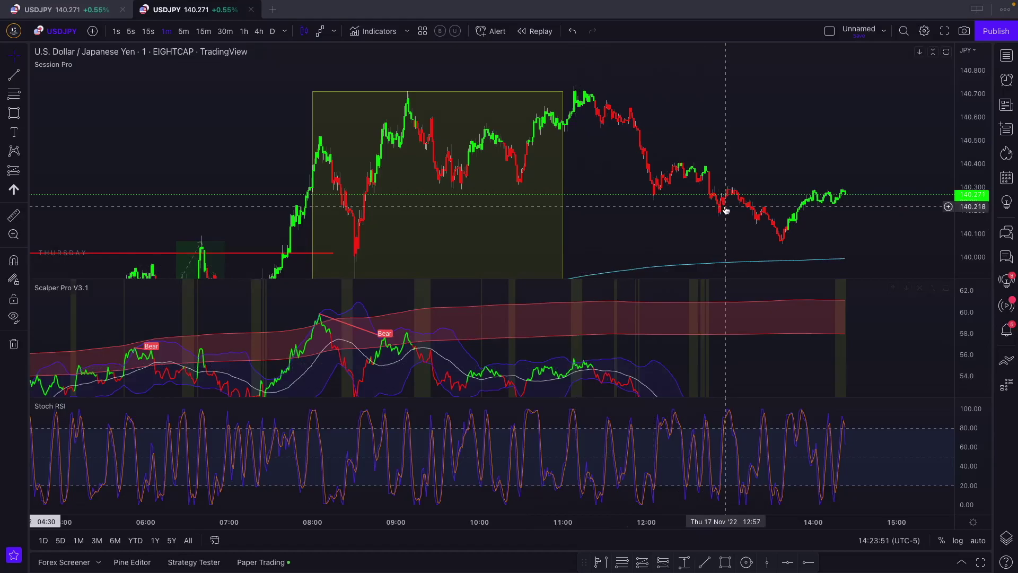
left_click_drag(753, 199, 718, 142)
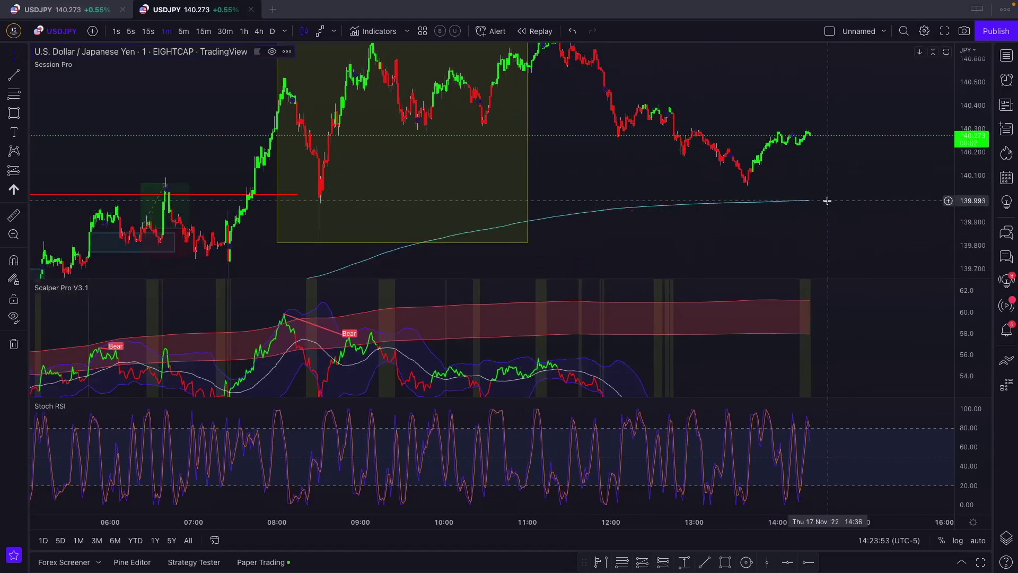
Review the full day's sessions and red levels against the moving average, back to the inverse head-and-shoulders on the lower line.
left_click(801, 202)
scroll(801, 207, "down", 5)
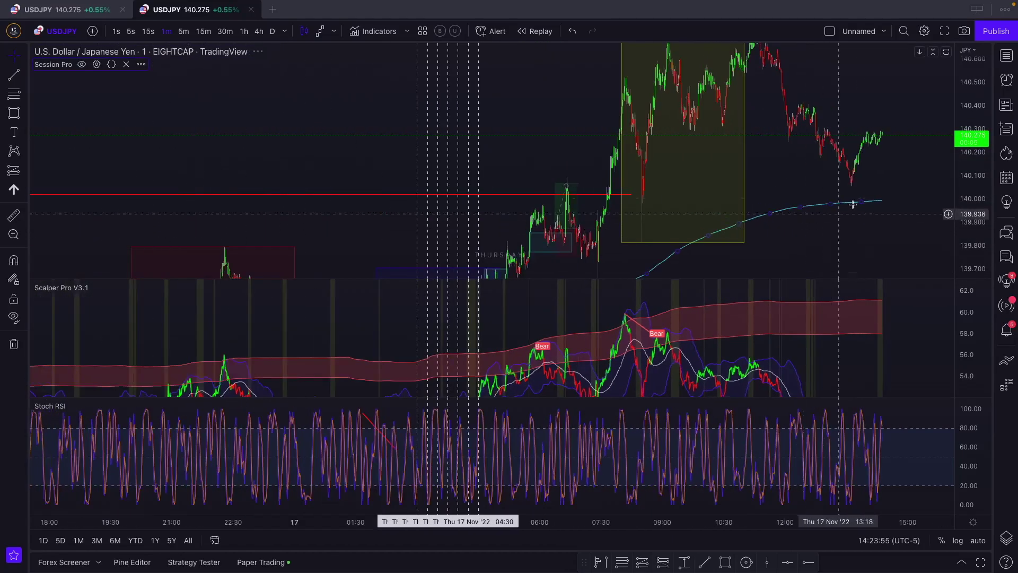
scroll(770, 223, "down", 4)
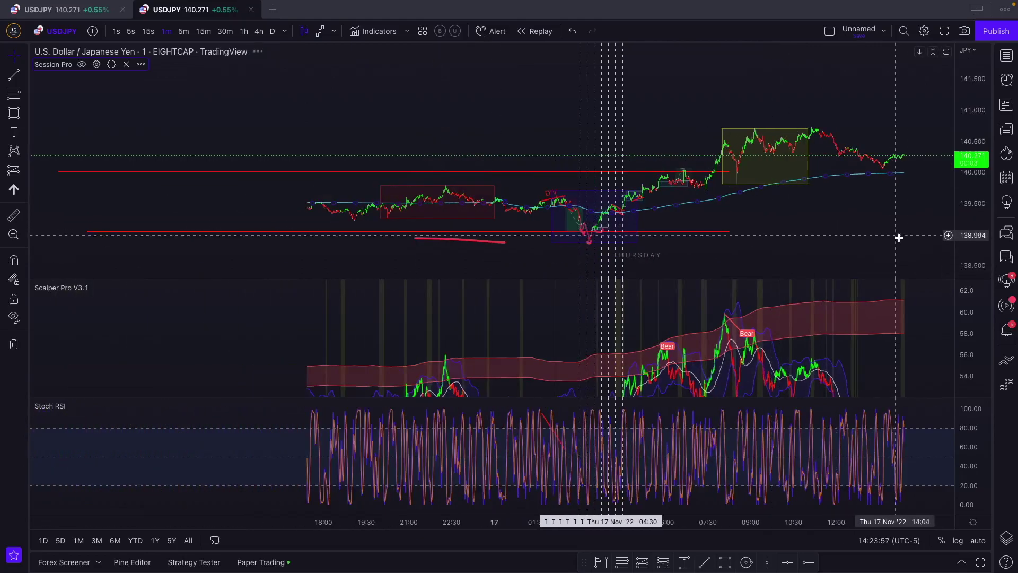
left_click_drag(964, 269, 978, 90)
scroll(829, 256, "up", 3)
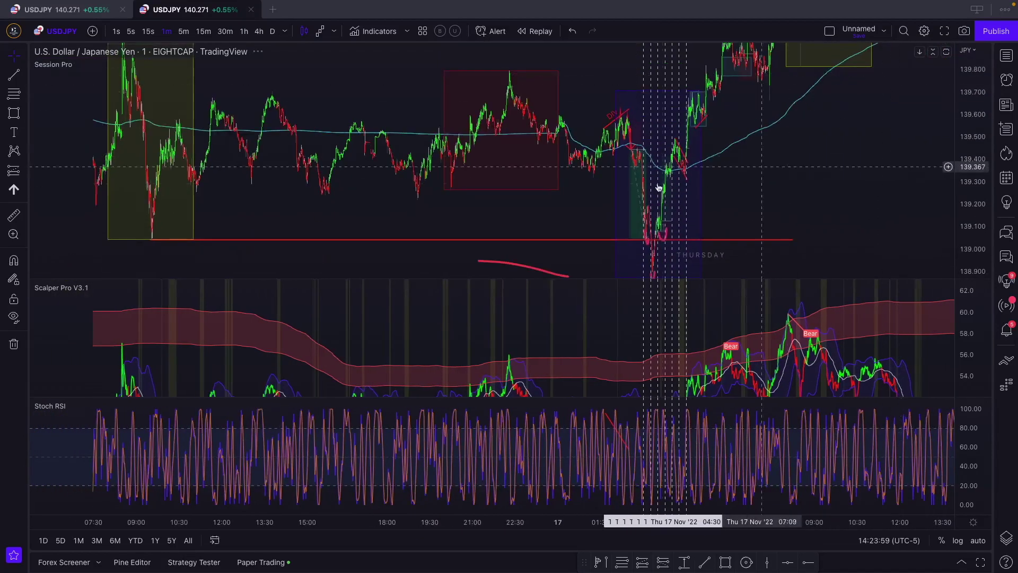
scroll(610, 185, "up", 3)
scroll(606, 185, "up", 4)
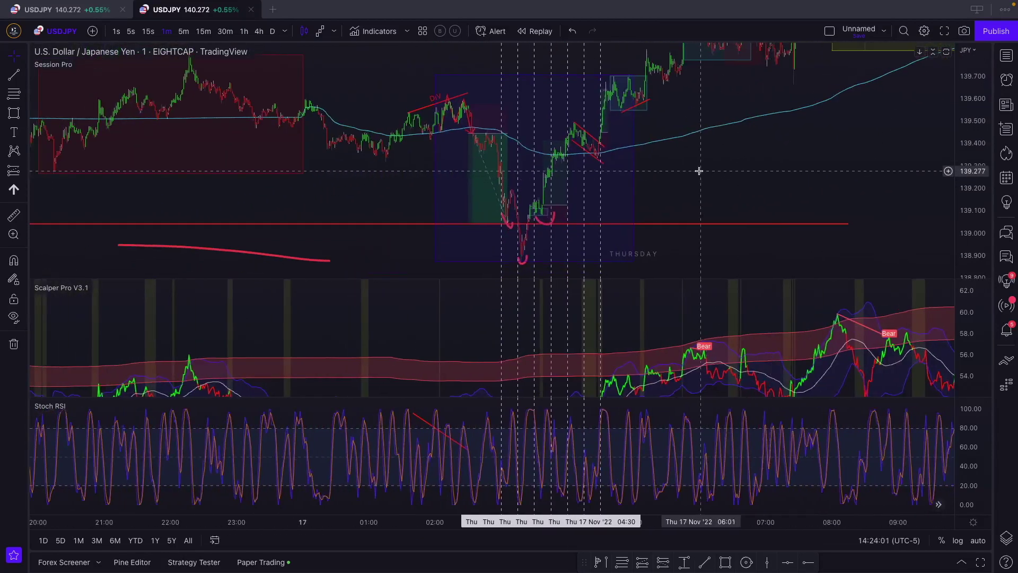
scroll(679, 178, "up", 4)
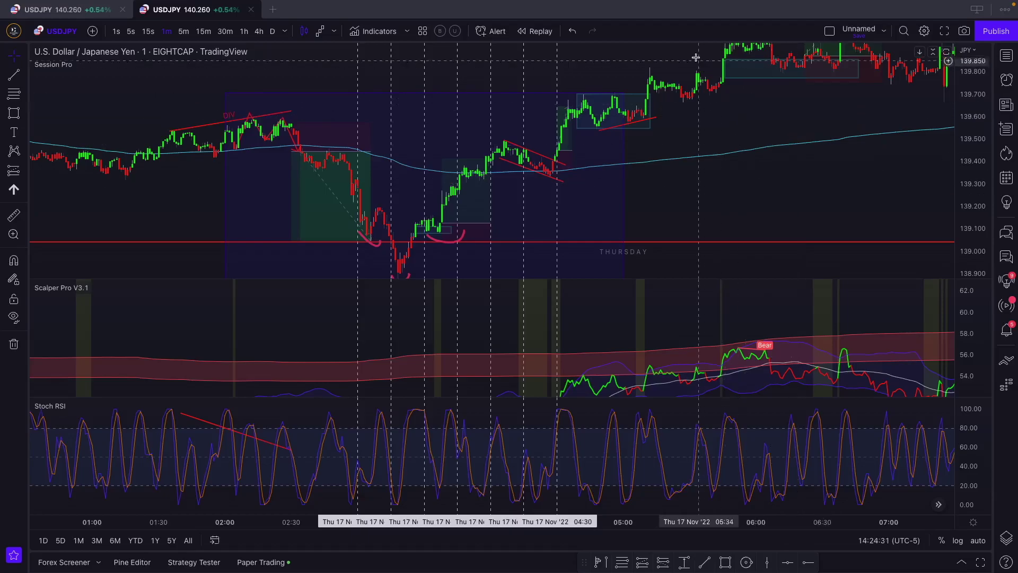
Inspect the long position at the inverse head-and-shoulders right shoulder, followed by the flag and consolidation breakouts with the oscillators.
left_click_drag(659, 198, 480, 162)
scroll(728, 175, "up", 3)
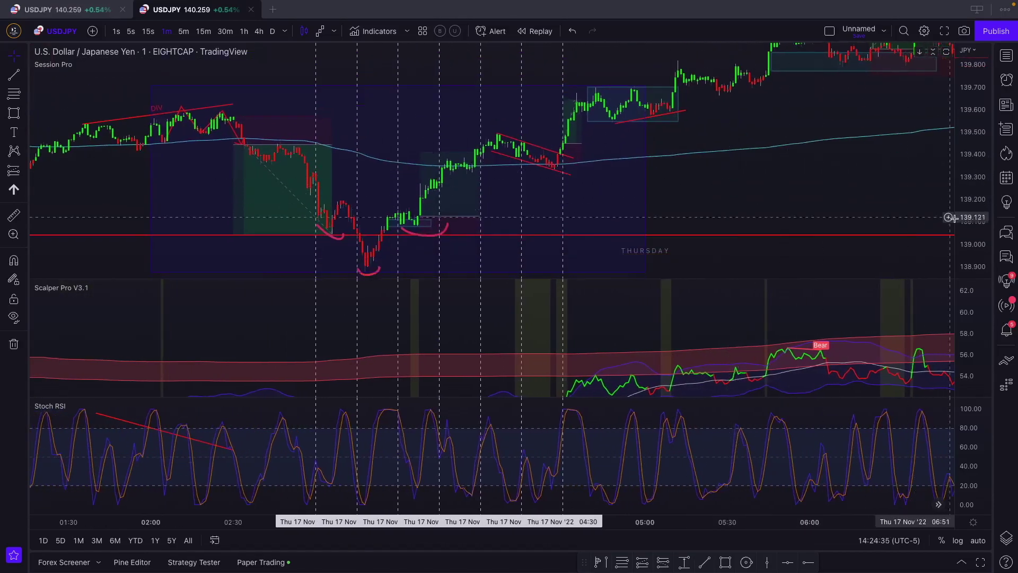
left_click_drag(796, 204, 788, 159)
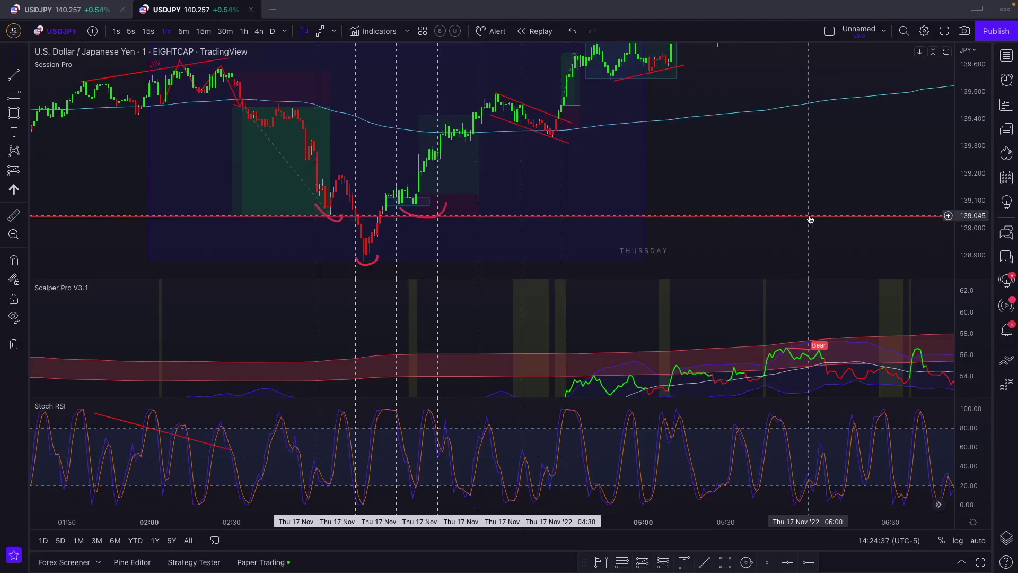
left_click_drag(732, 154, 727, 134)
left_click(445, 228)
mouse_move(444, 228)
left_mouse_down()
mouse_move(272, 234)
mouse_move(445, 228)
left_mouse_up()
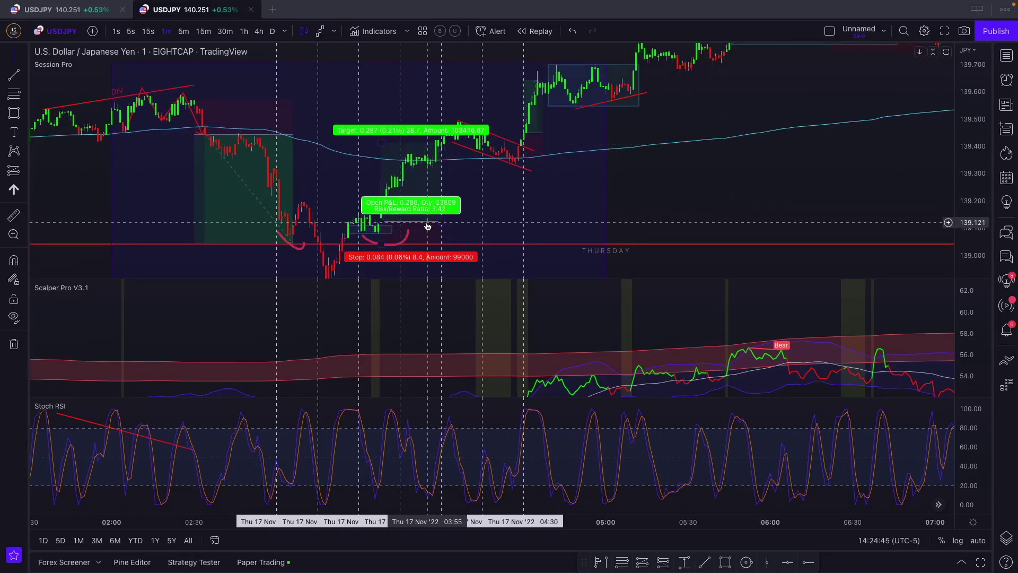
left_click_drag(620, 179, 607, 196)
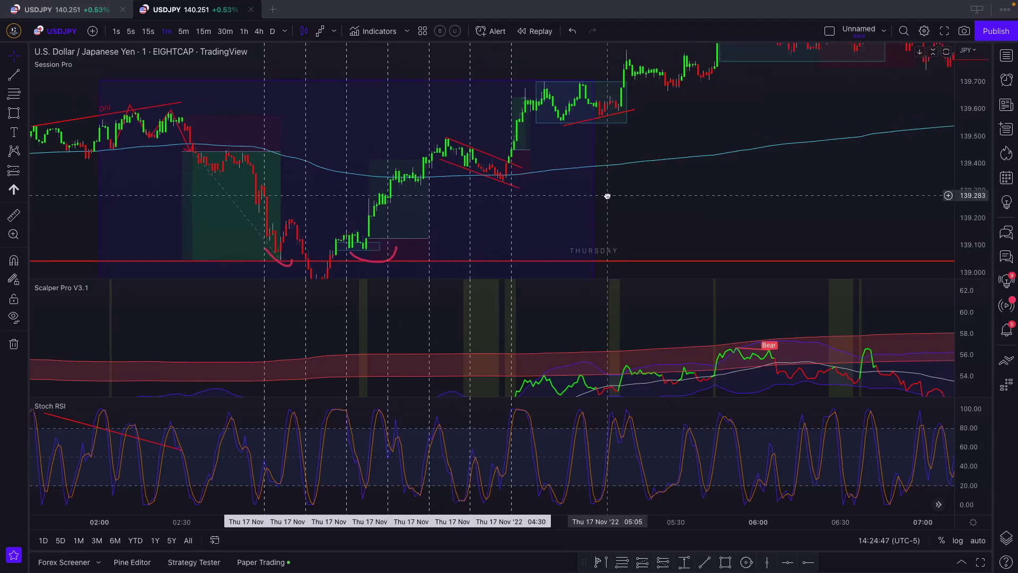
left_click_drag(683, 154, 566, 211)
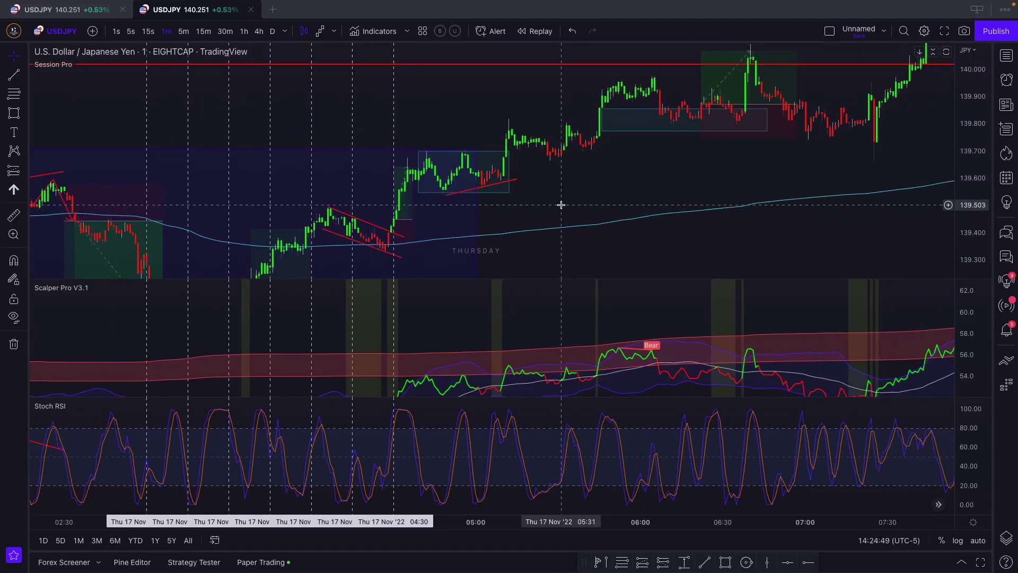